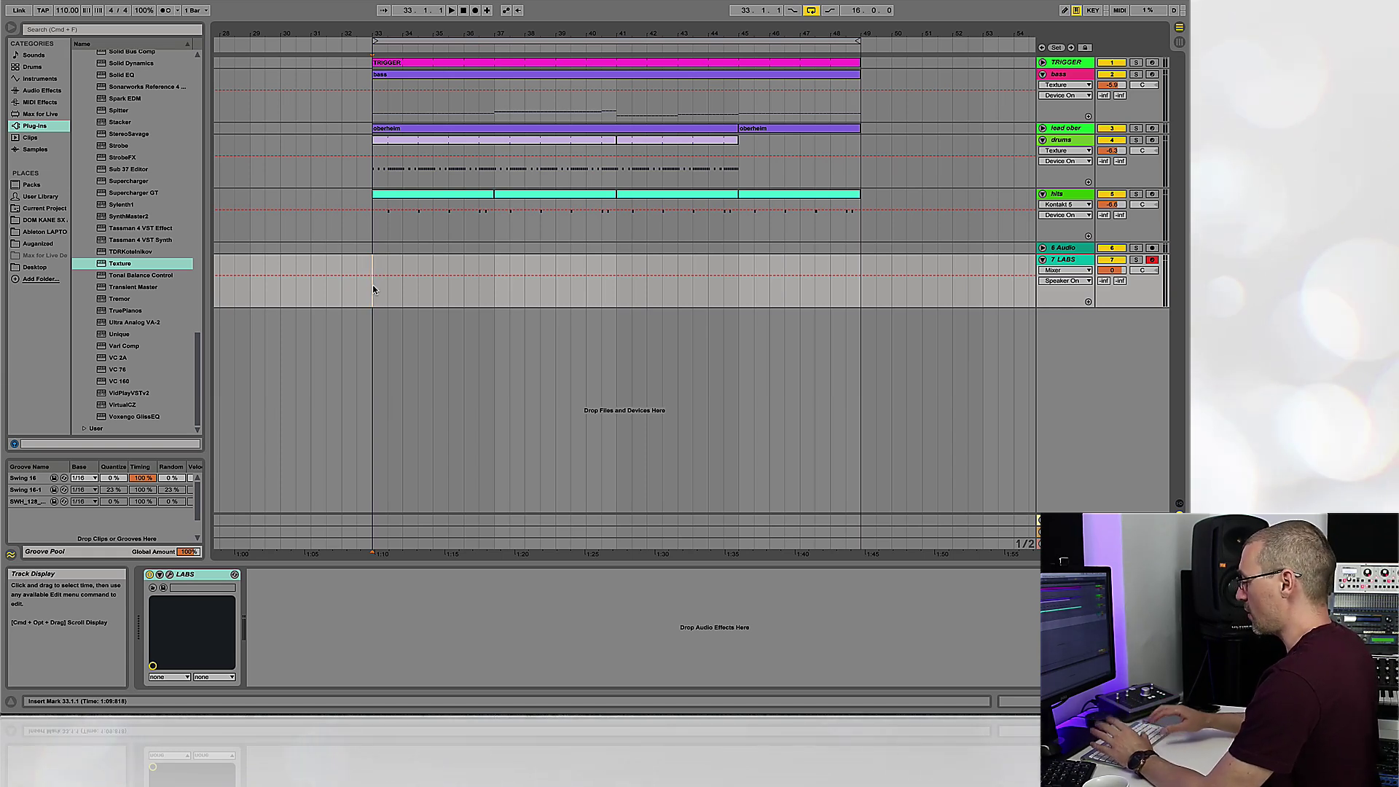
- Play the arrangement from bar 33 to audition the existing parts, and stop playback
{"action": "key", "text": "space"}
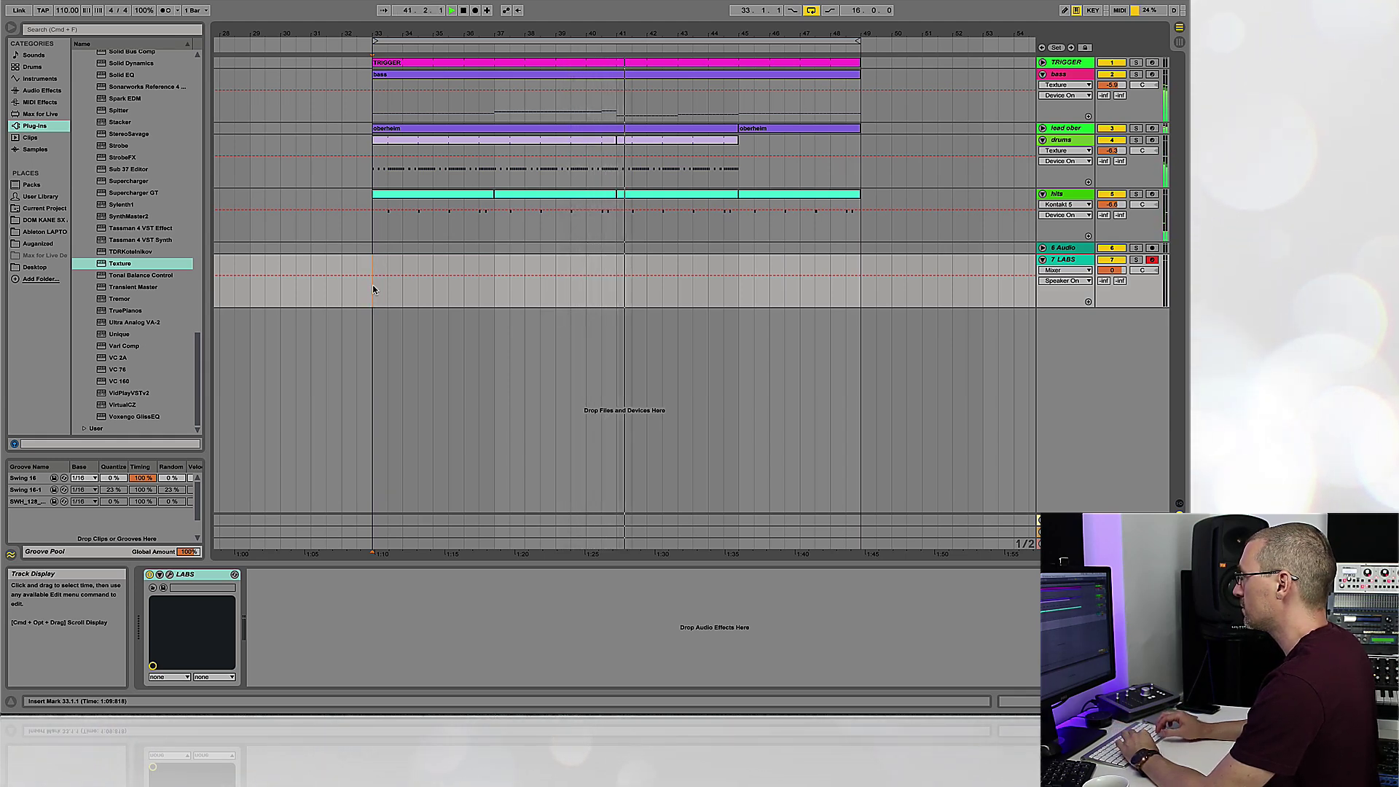
{"action": "key", "text": "space"}
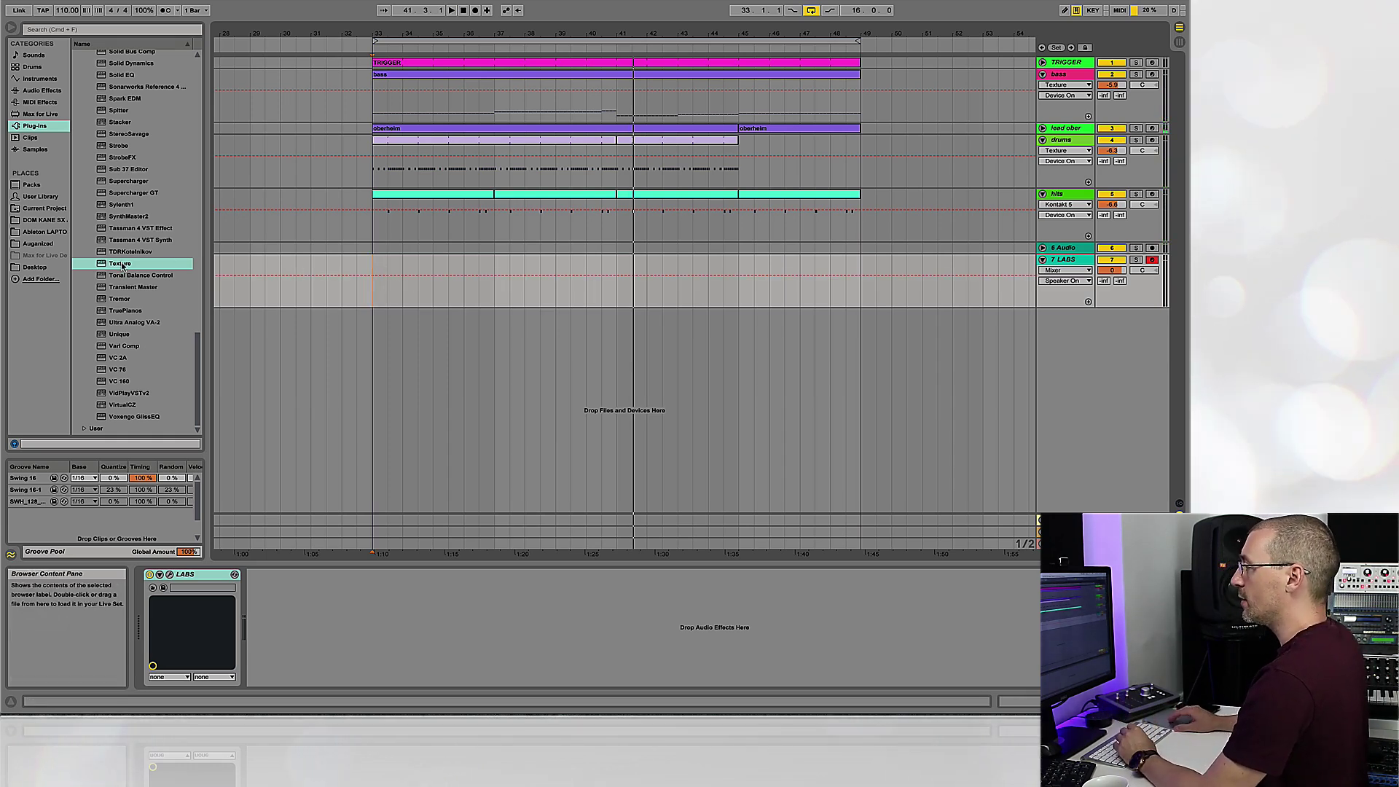
- Select the LABS track at bar 33 and load the Texture plug-in onto it
{"action": "left_click", "coordinate": [373, 292]}
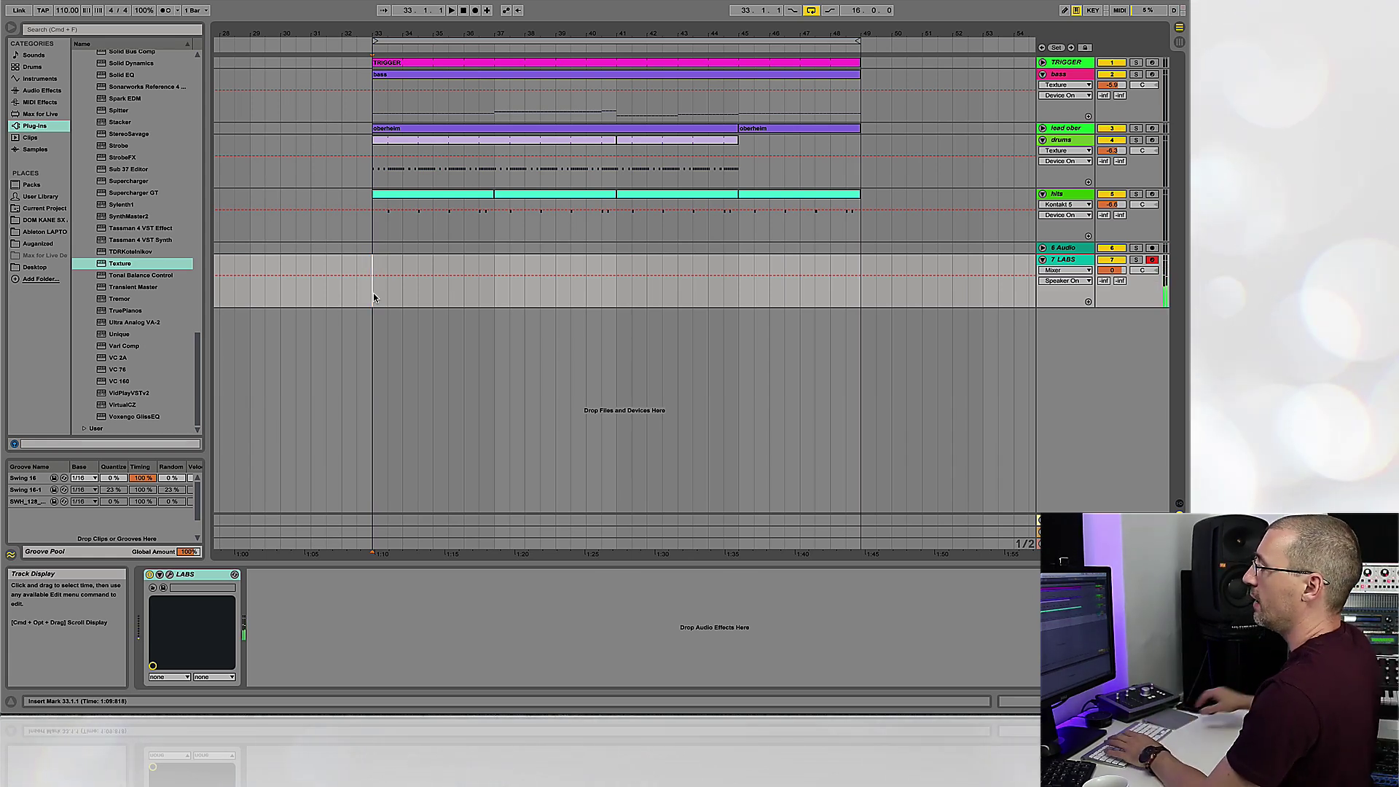
{"action": "double_click", "coordinate": [128, 264]}
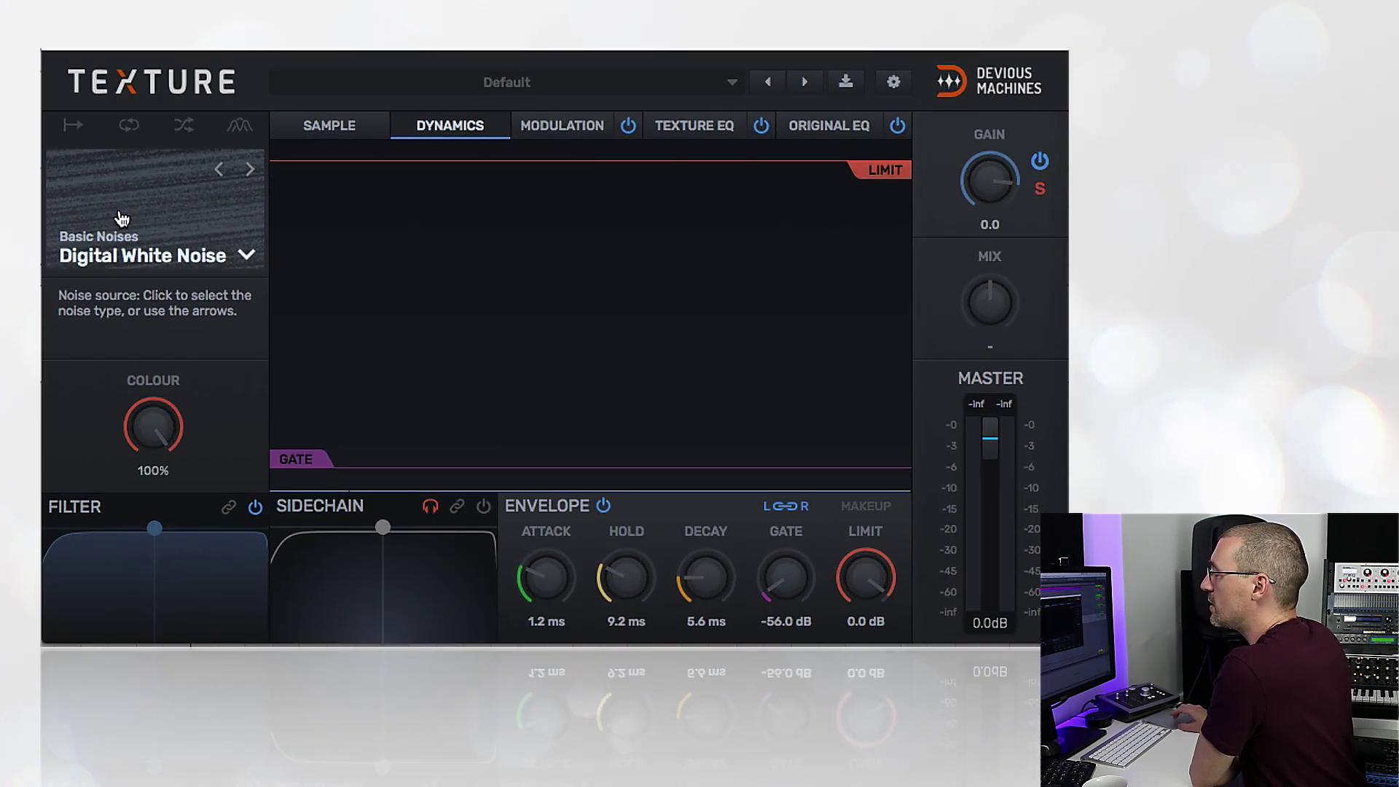
- Browse the factory noise source categories, including Bass, Experimental and Orchestral, and close the list without choosing a source
{"action": "left_click", "coordinate": [334, 212]}
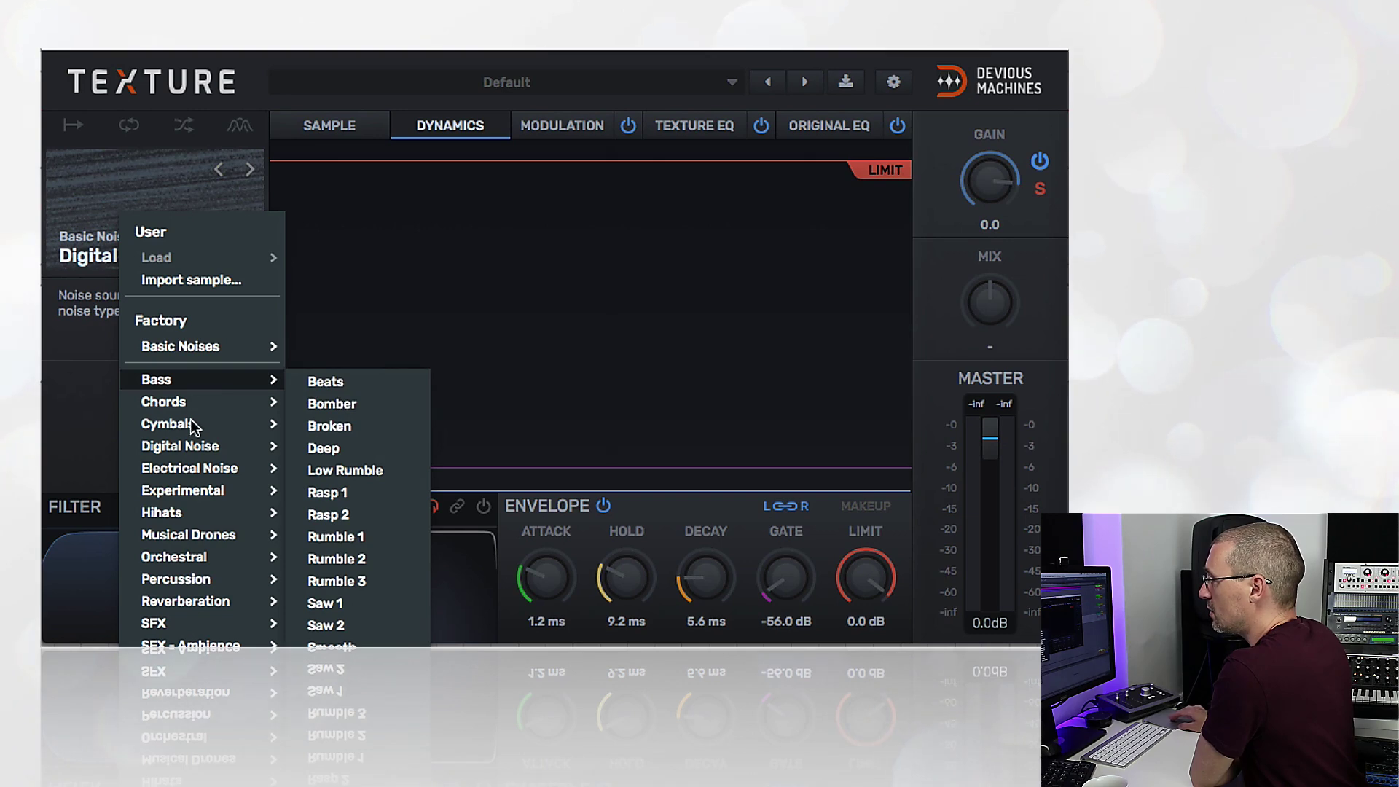
{"action": "mouse_move", "coordinate": [193, 497]}
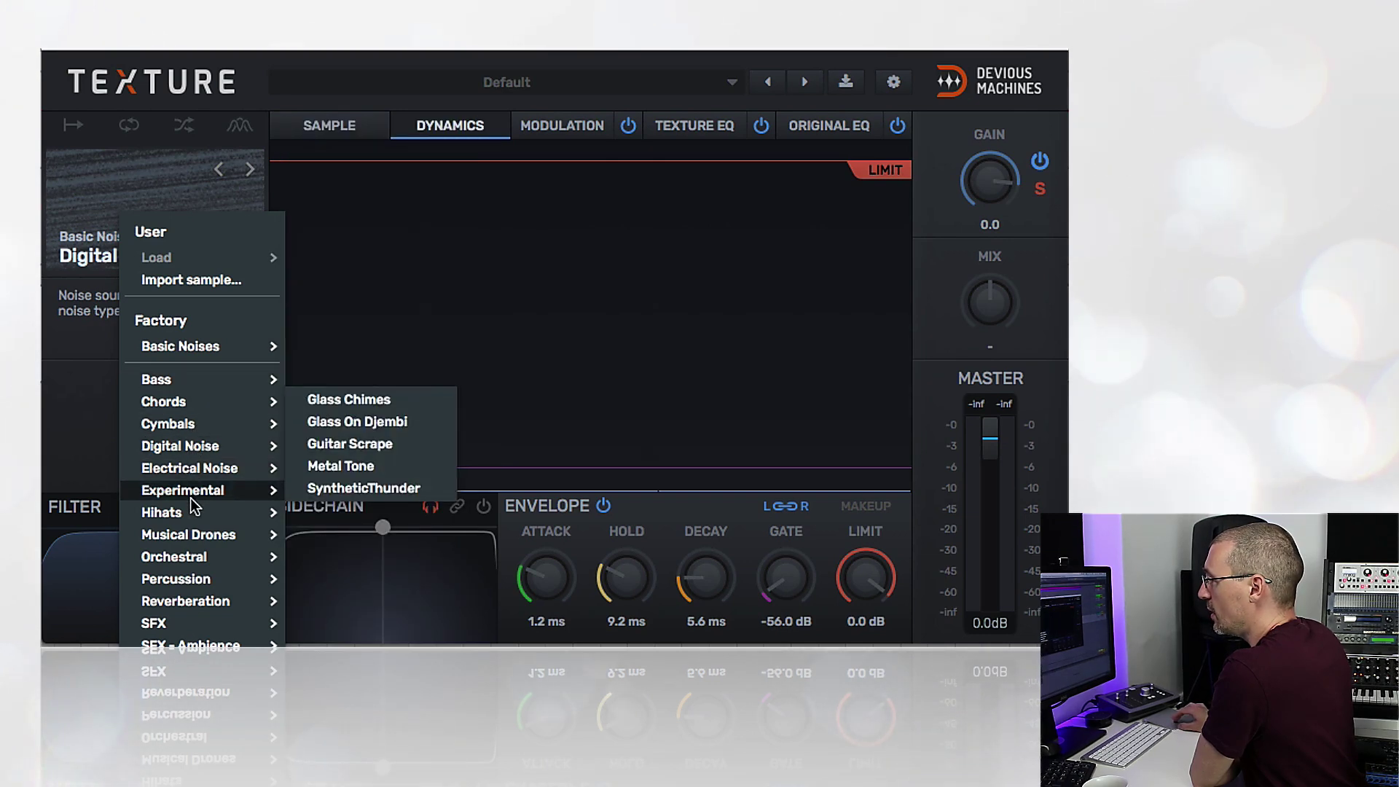
{"action": "mouse_move", "coordinate": [190, 553]}
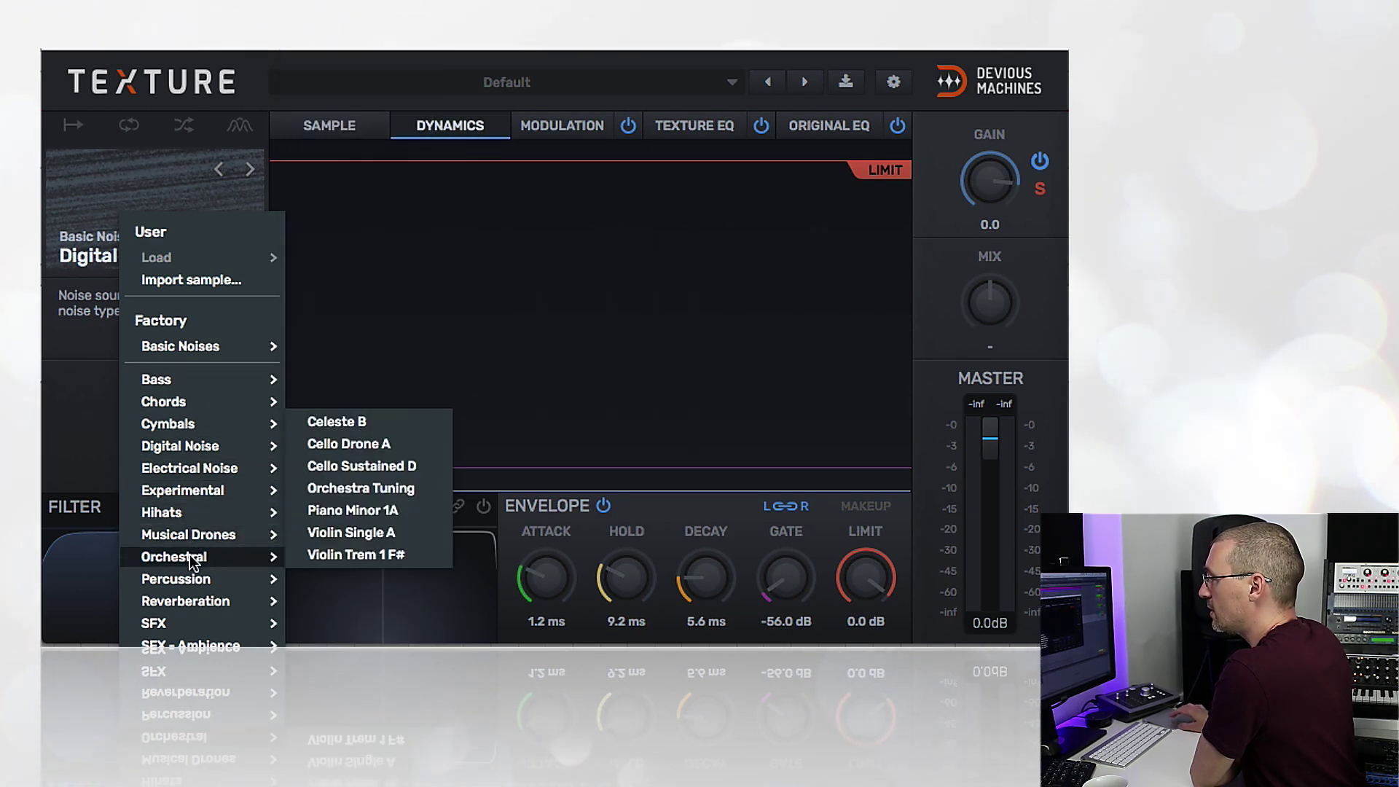
{"action": "mouse_move", "coordinate": [194, 606]}
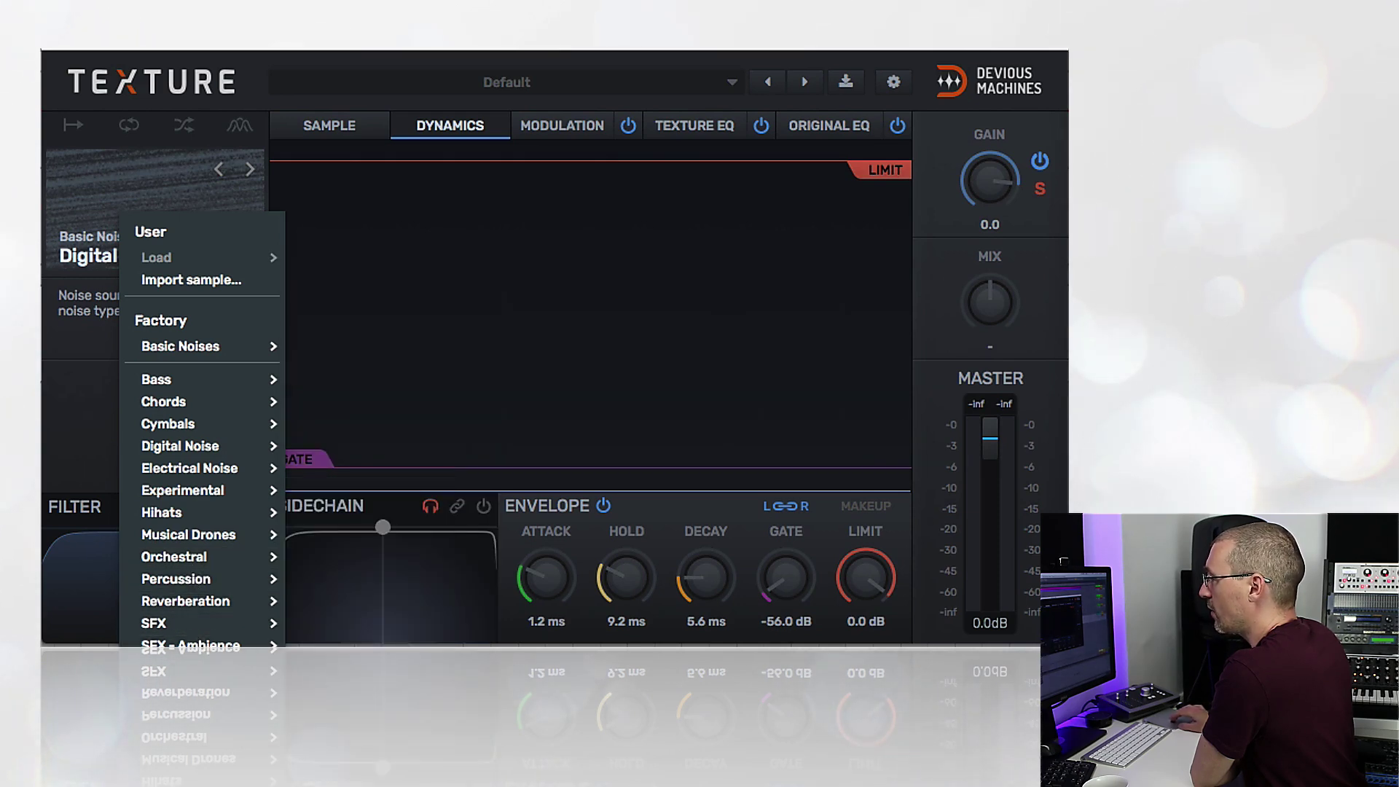
{"action": "mouse_move", "coordinate": [189, 712]}
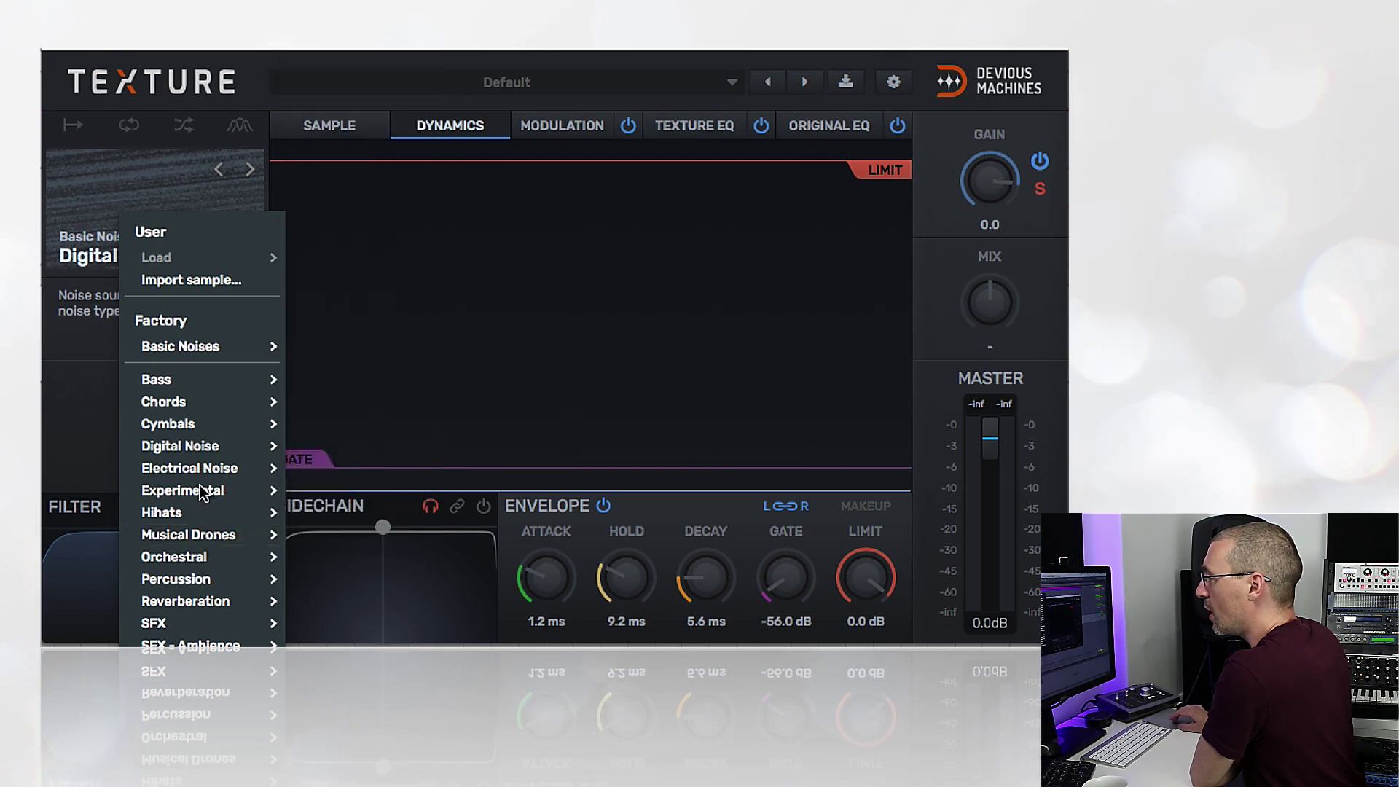
{"action": "left_click", "coordinate": [158, 183]}
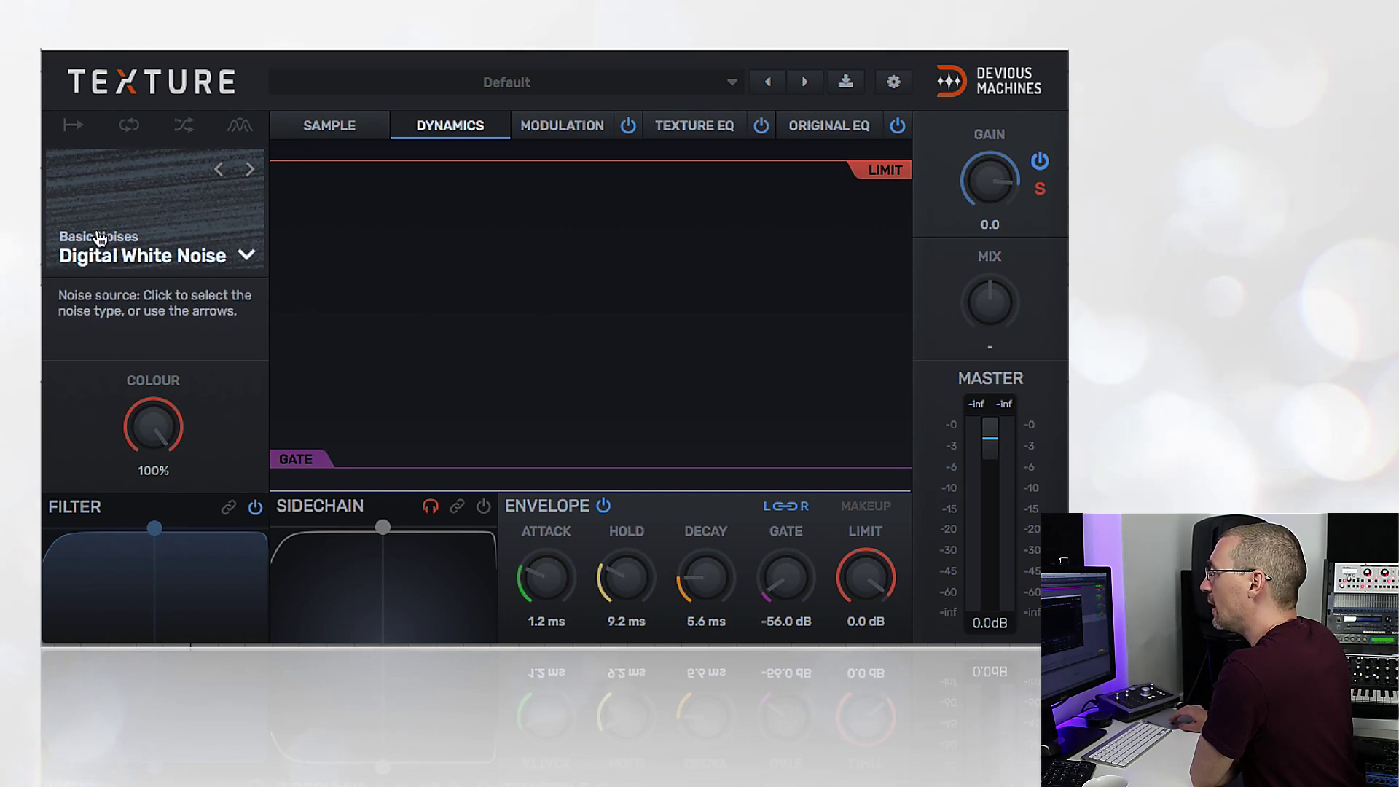
- Review the Sample, Dynamics, Modulation and Texture EQ views of the plug-in
{"action": "left_click", "coordinate": [312, 129]}
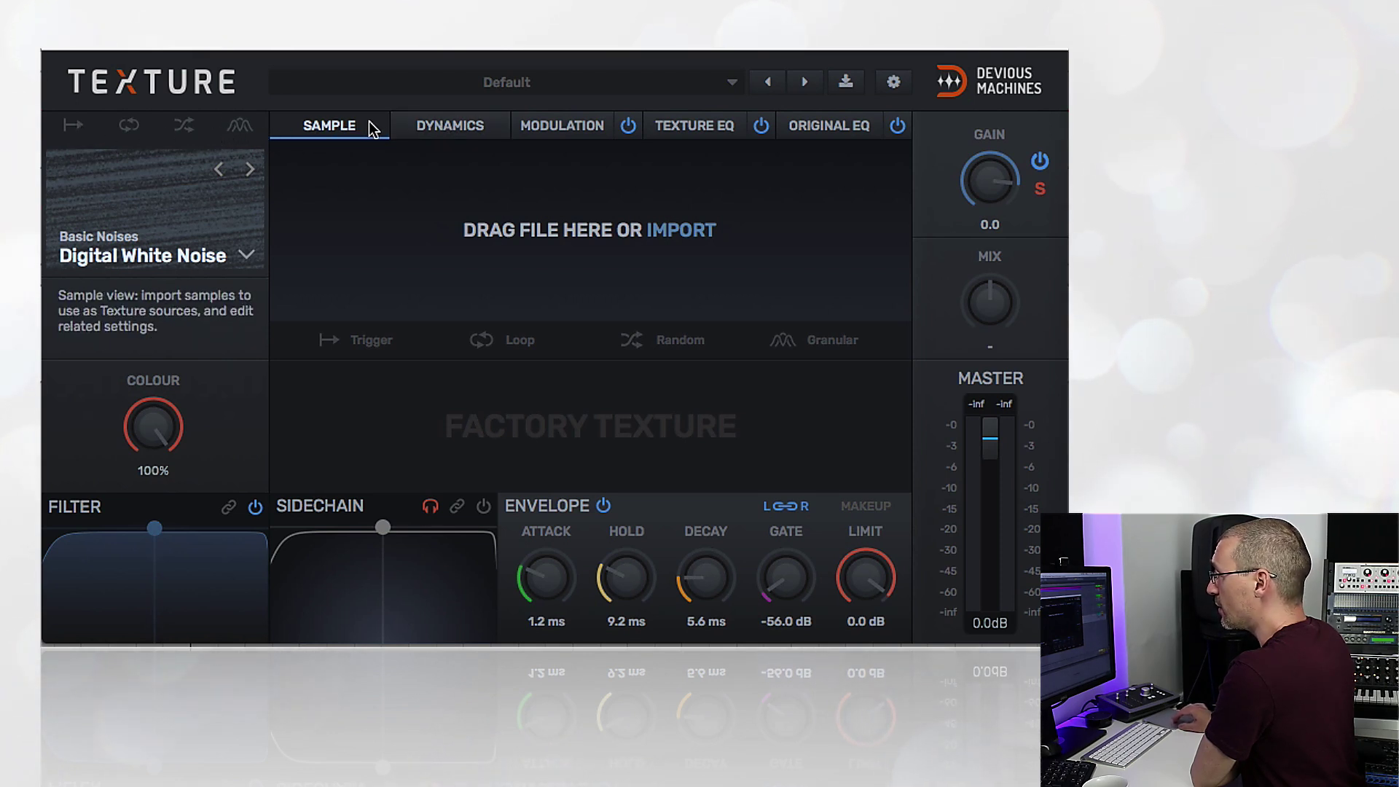
{"action": "left_click", "coordinate": [449, 127]}
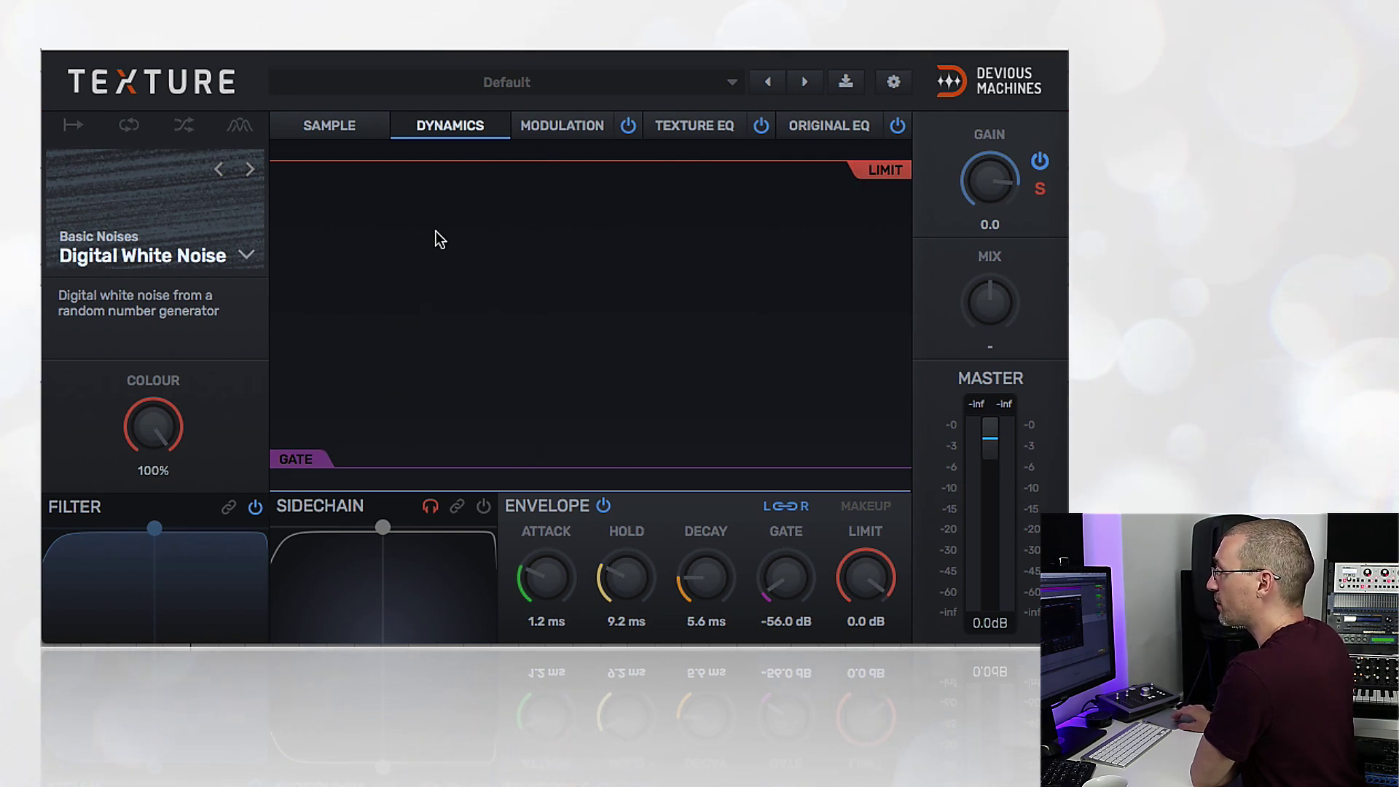
{"action": "left_click", "coordinate": [555, 130]}
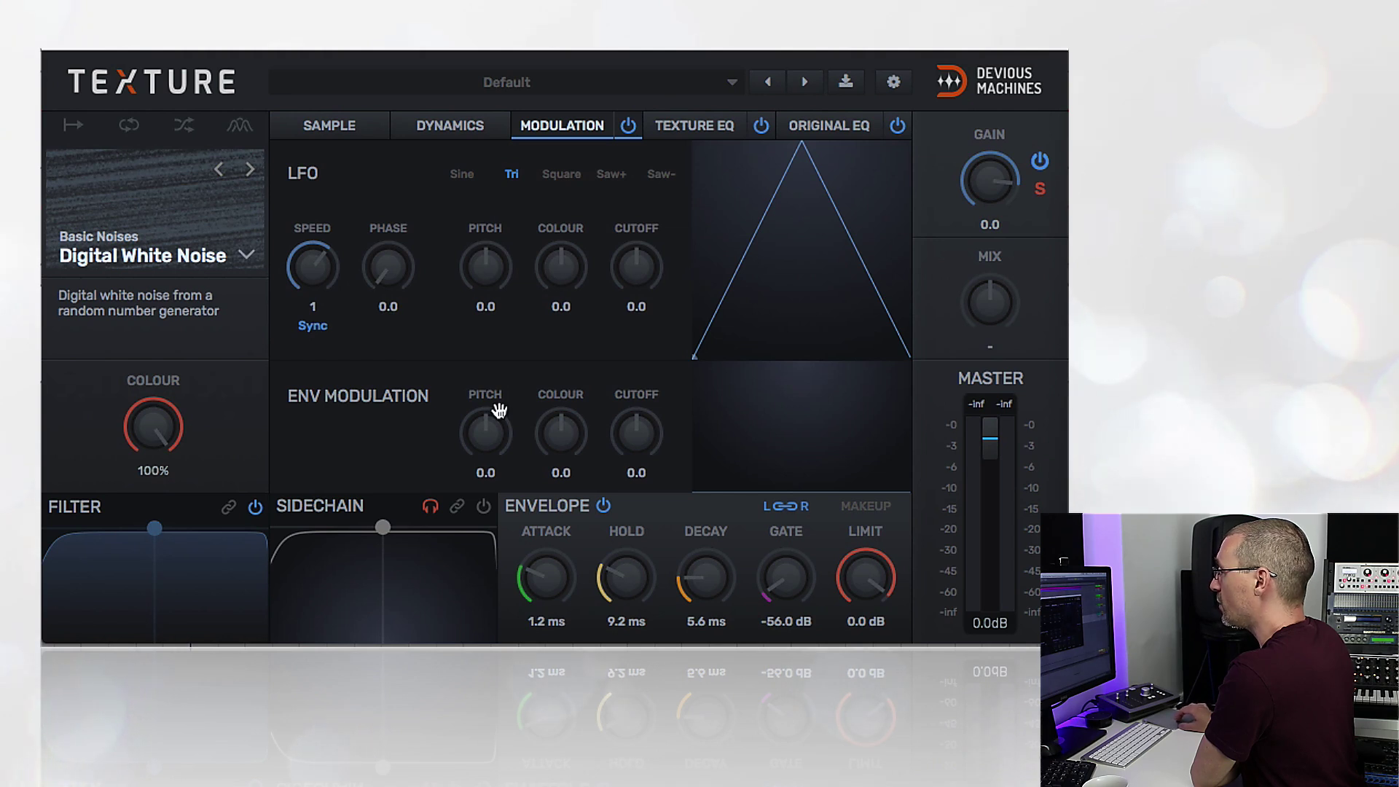
{"action": "left_click", "coordinate": [690, 127]}
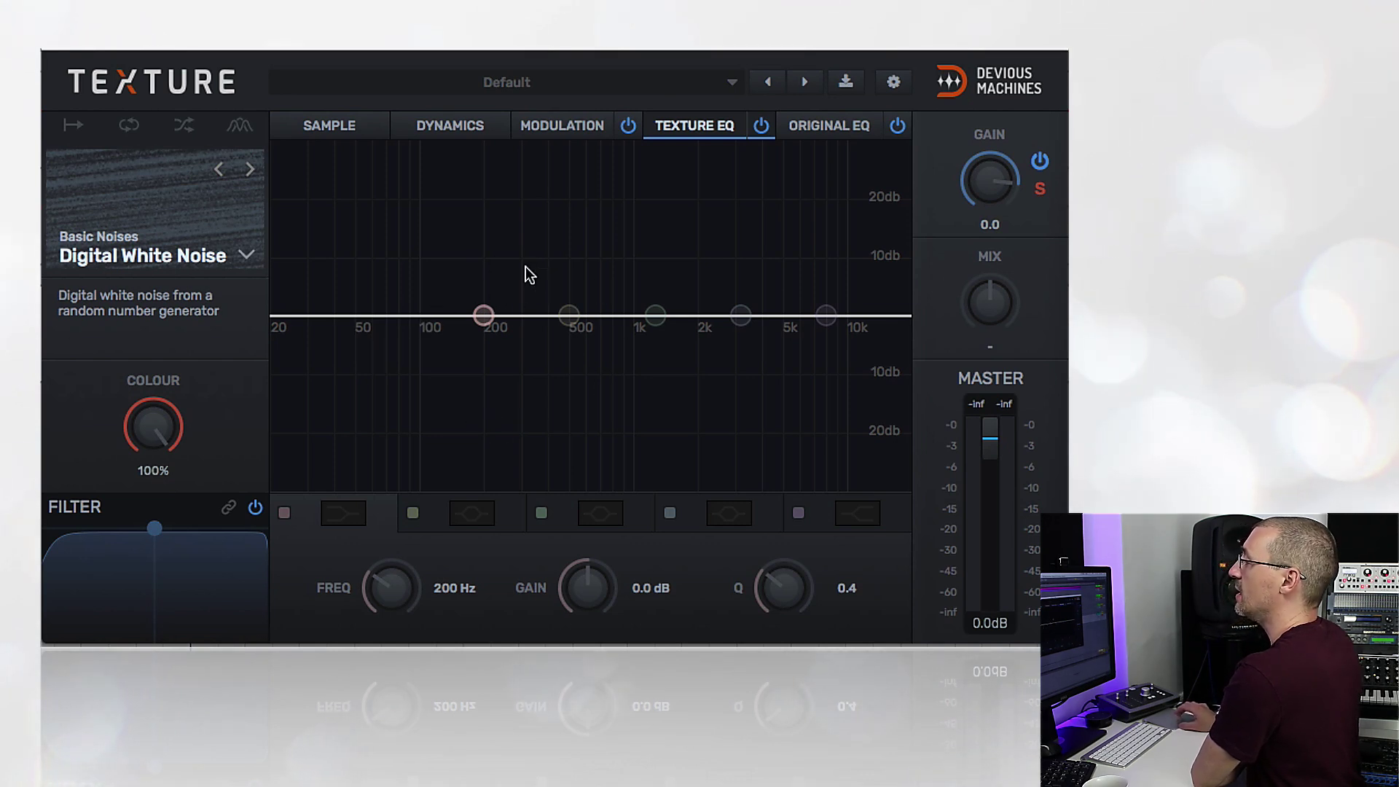
- Try moving band 1 of the Texture EQ to about 145 Hz and -3.5 dB
{"action": "left_click_drag", "start_coordinate": [484, 315], "coordinate": [444, 330]}
{"action": "double_click", "coordinate": [452, 334]}
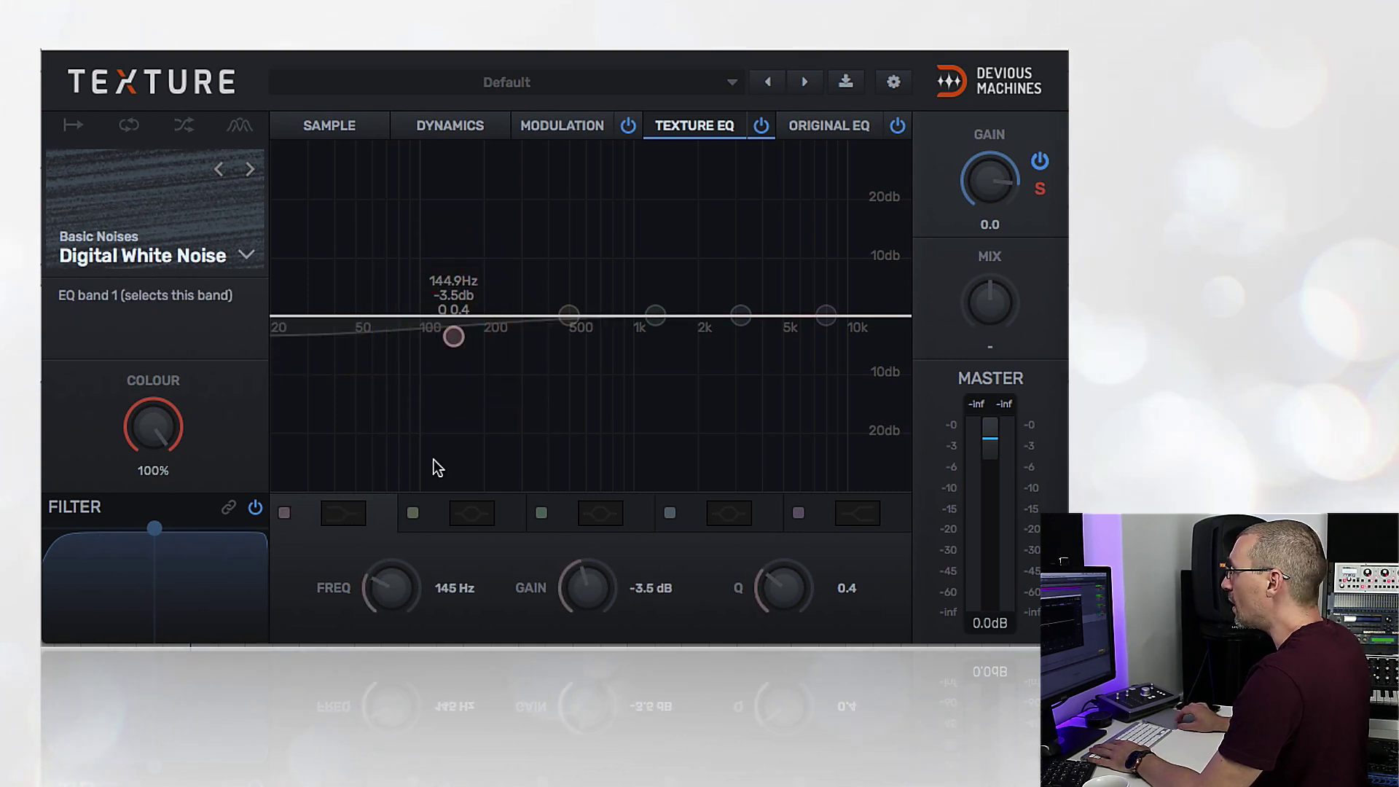
- Compare the Original EQ view with the Texture EQ view and return to the Sample view
{"action": "left_click", "coordinate": [825, 127]}
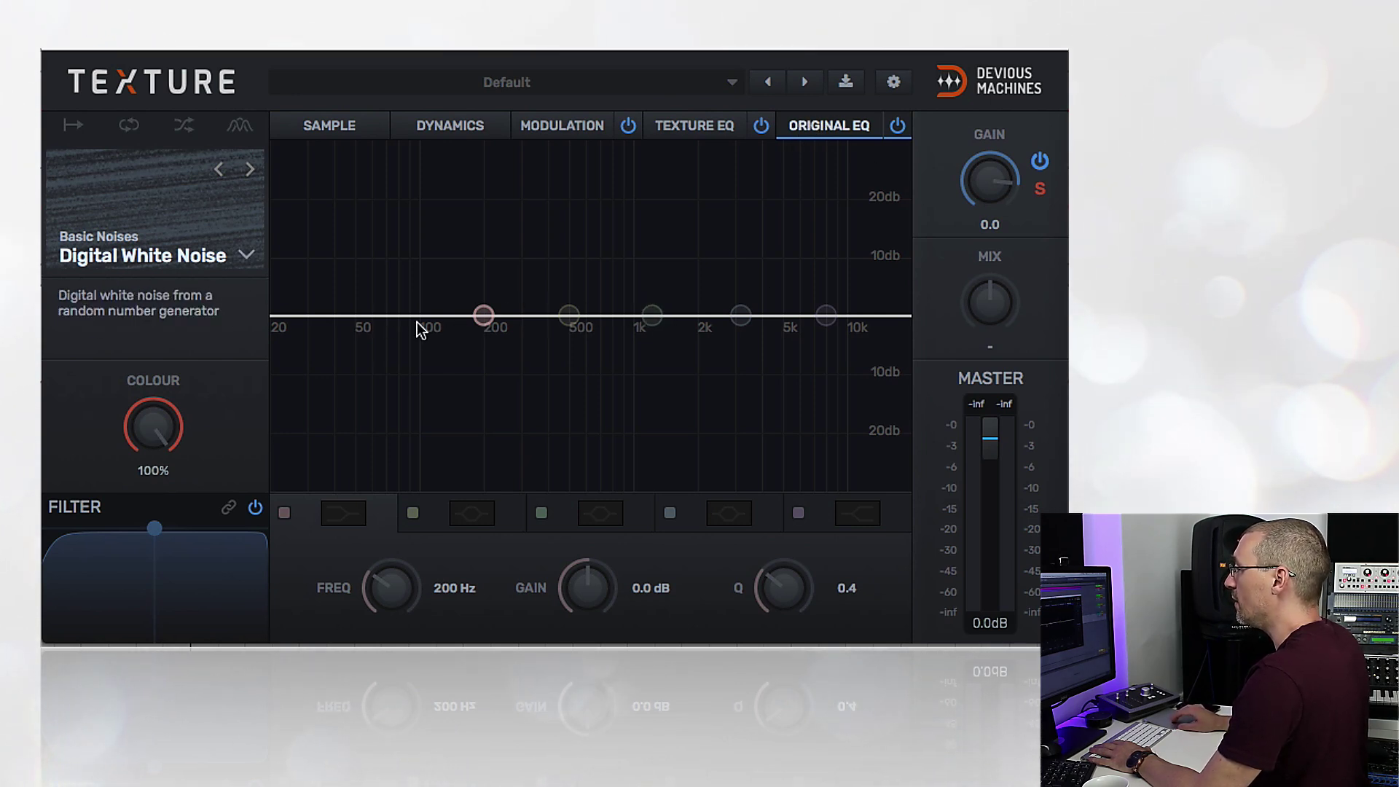
{"action": "left_click", "coordinate": [692, 127]}
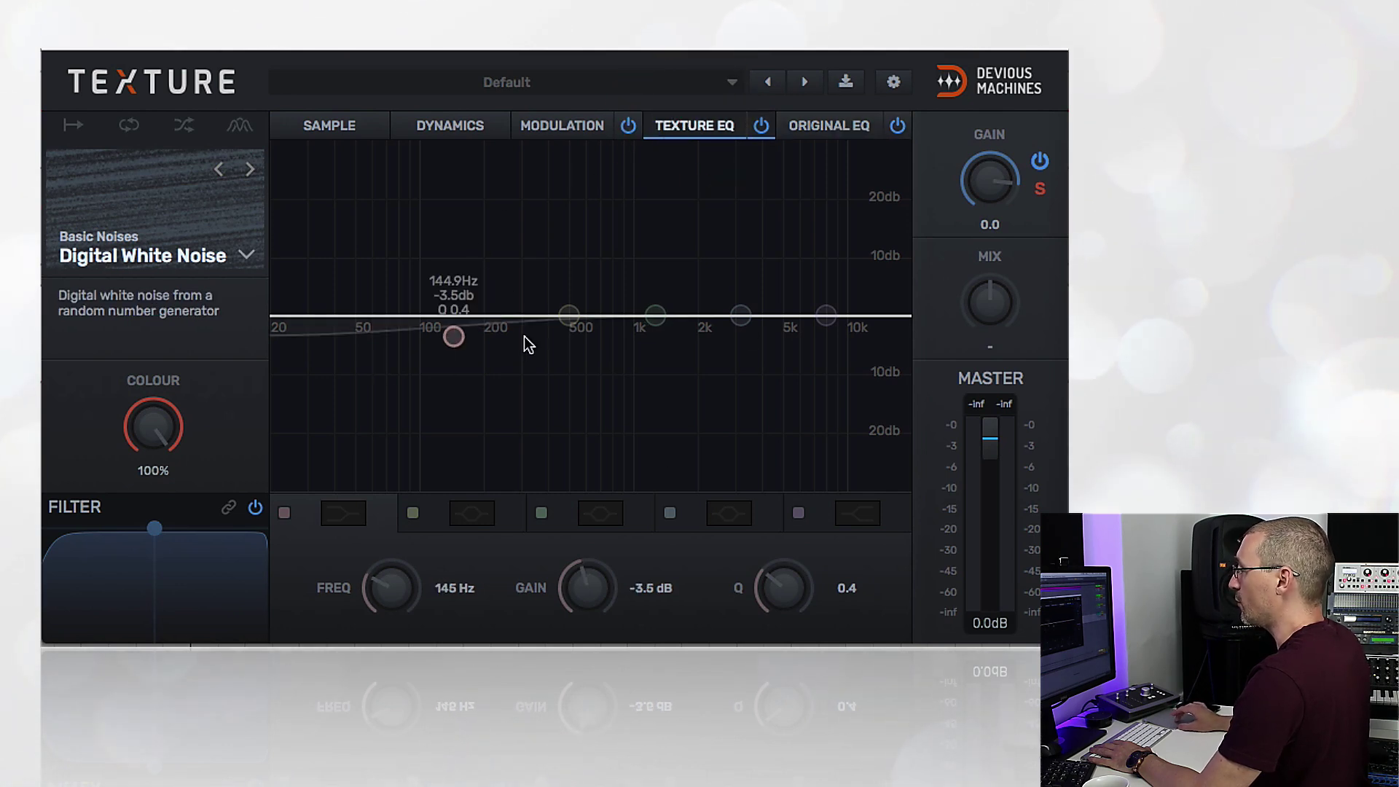
{"action": "left_click", "coordinate": [326, 126]}
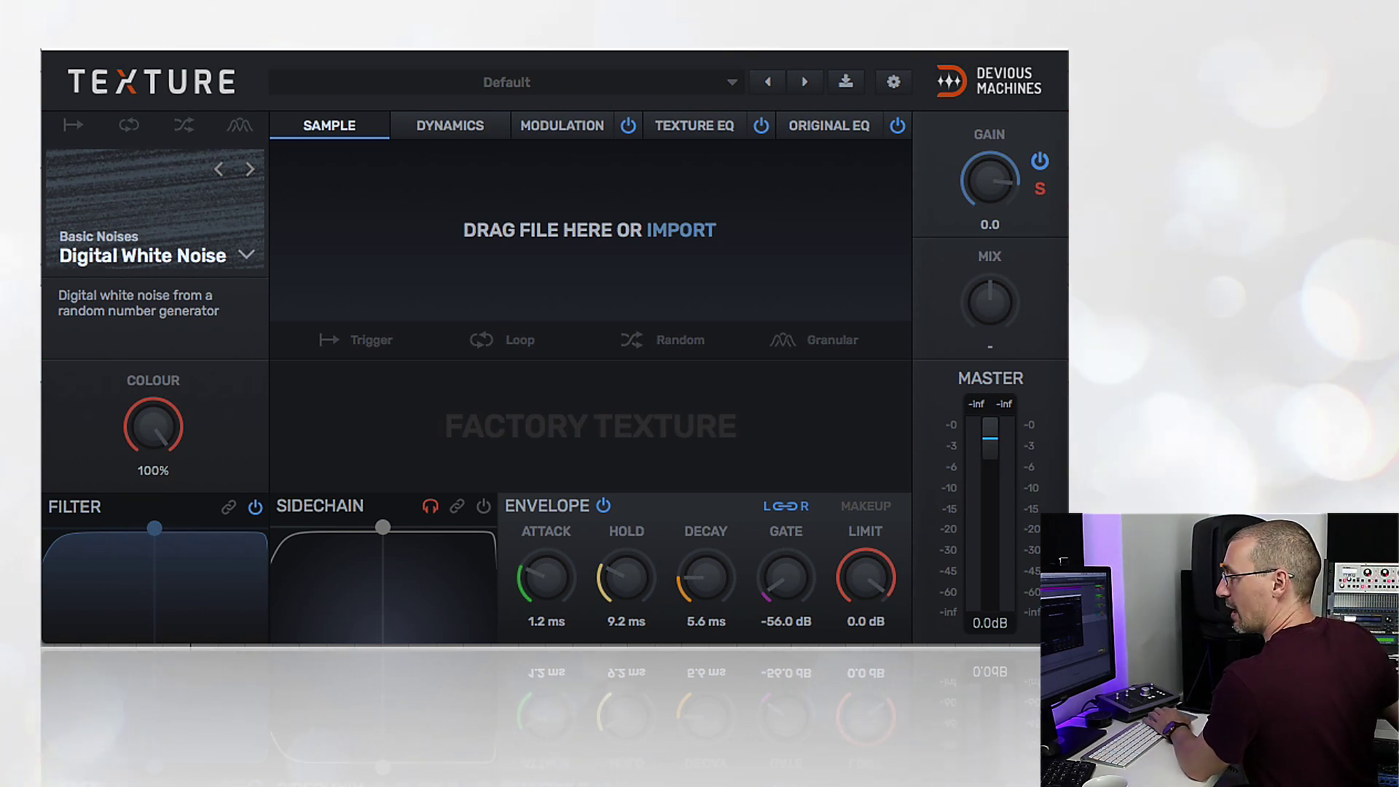
- Audition the sound with the default noise and watch its envelope in the Dynamics view
{"action": "key", "text": "space"}
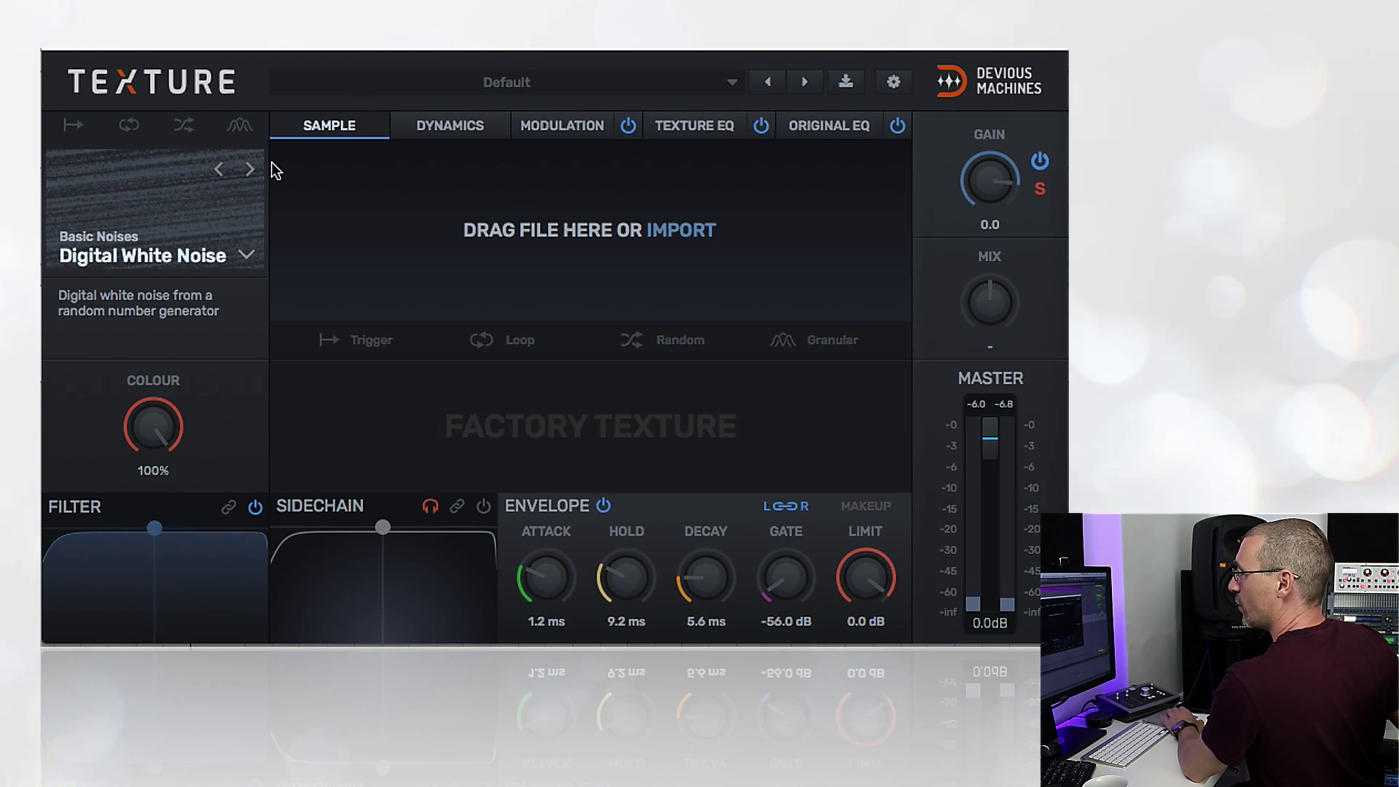
{"action": "left_click", "coordinate": [446, 121]}
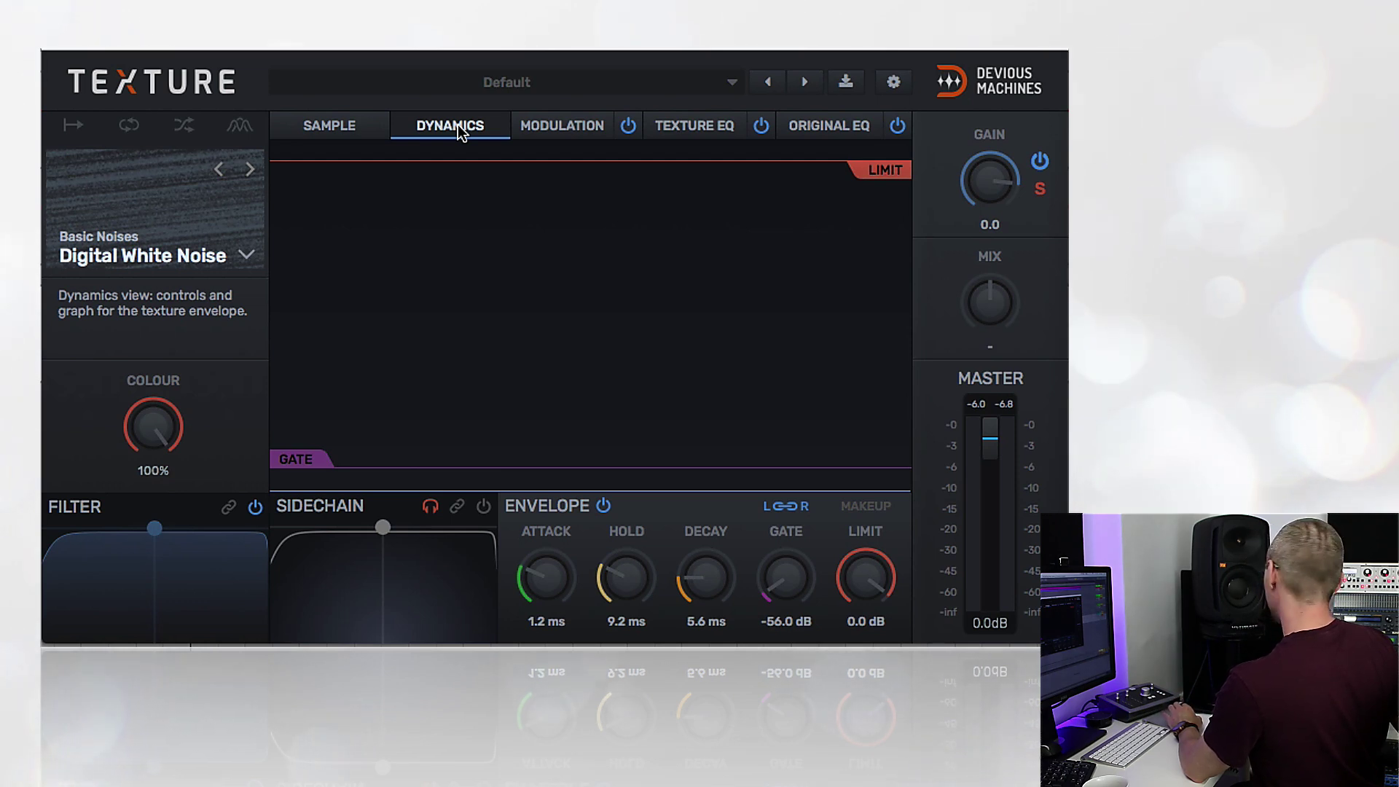
{"action": "key", "text": "space"}
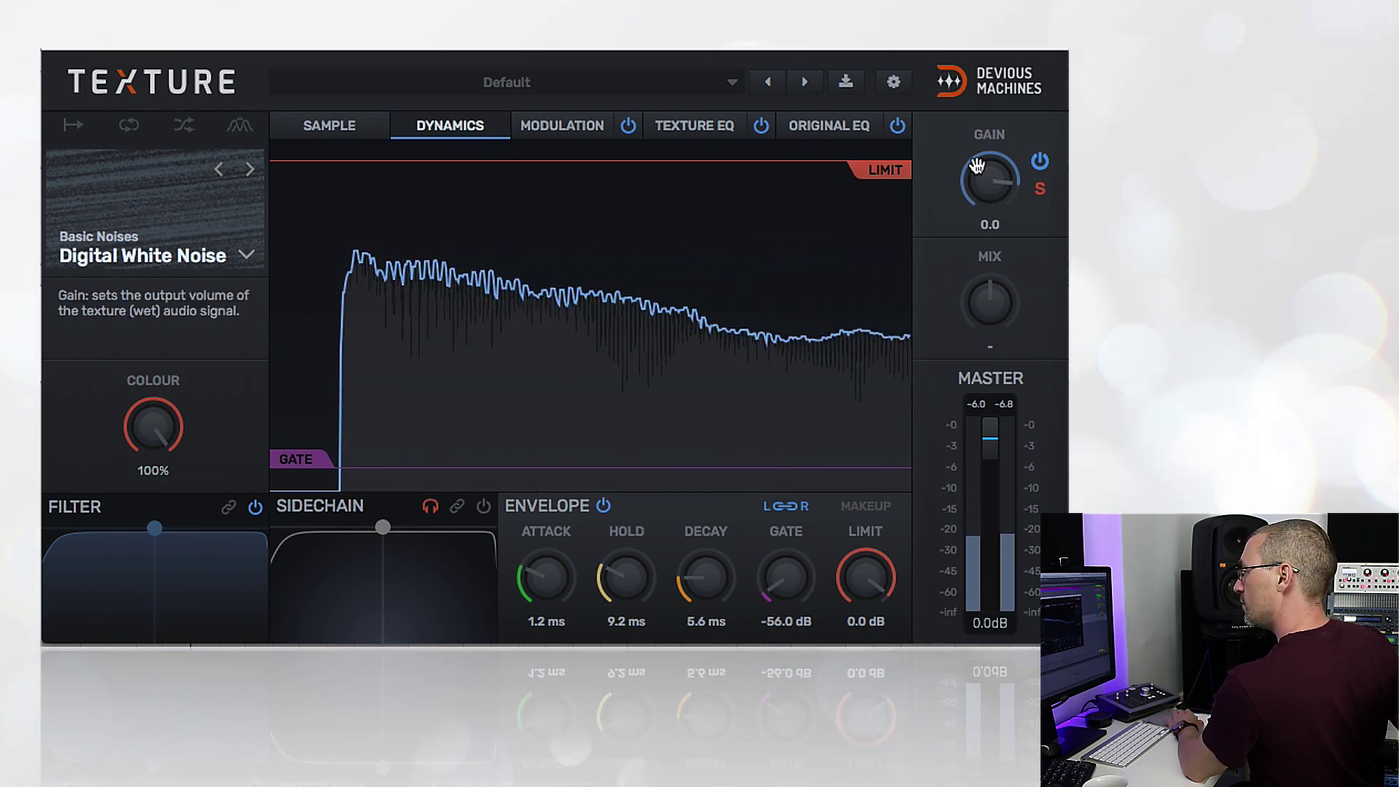
- Try lower limit and higher gate thresholds, and settle on a limit of about -8.7 dB with the gate off
{"action": "left_click_drag", "start_coordinate": [880, 166], "coordinate": [899, 392]}
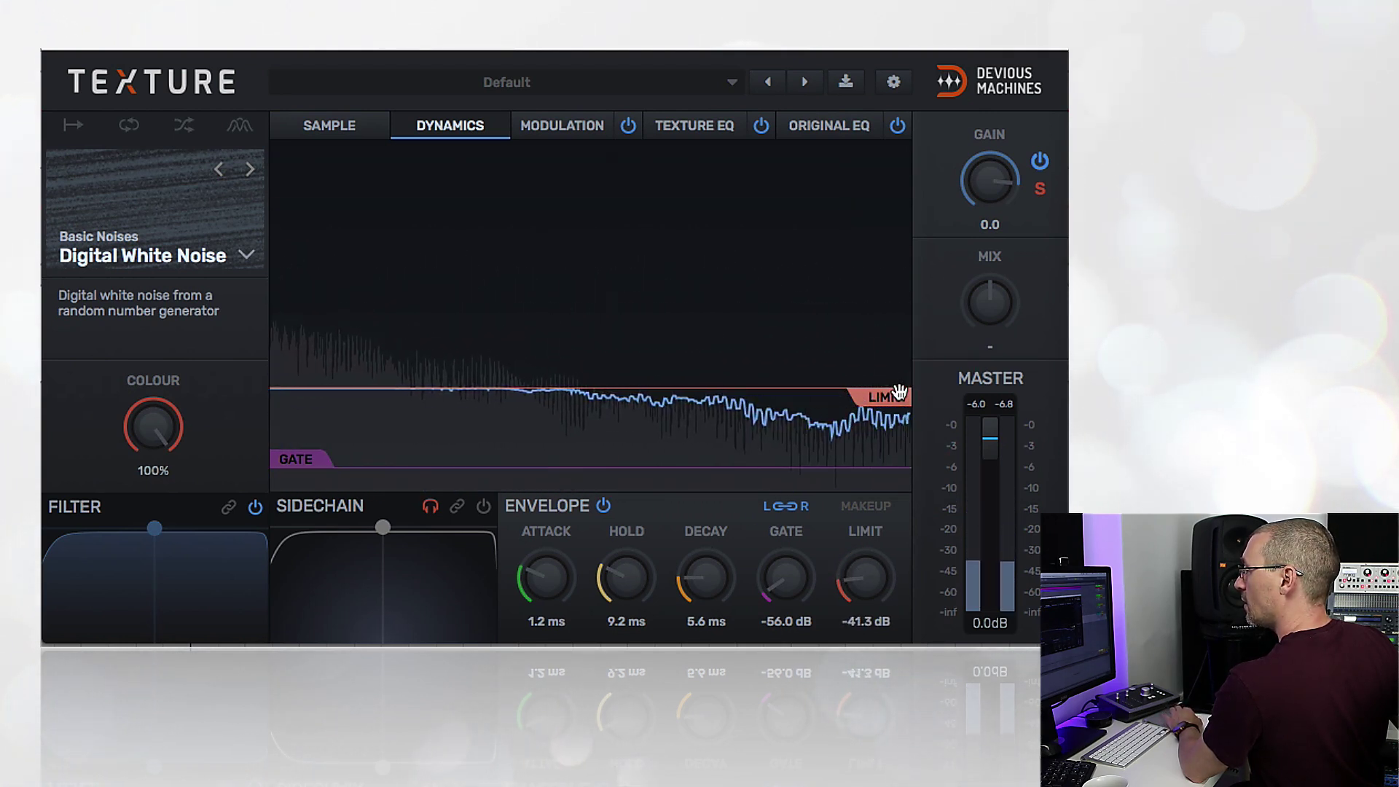
{"action": "left_click_drag", "start_coordinate": [885, 390], "coordinate": [879, 215]}
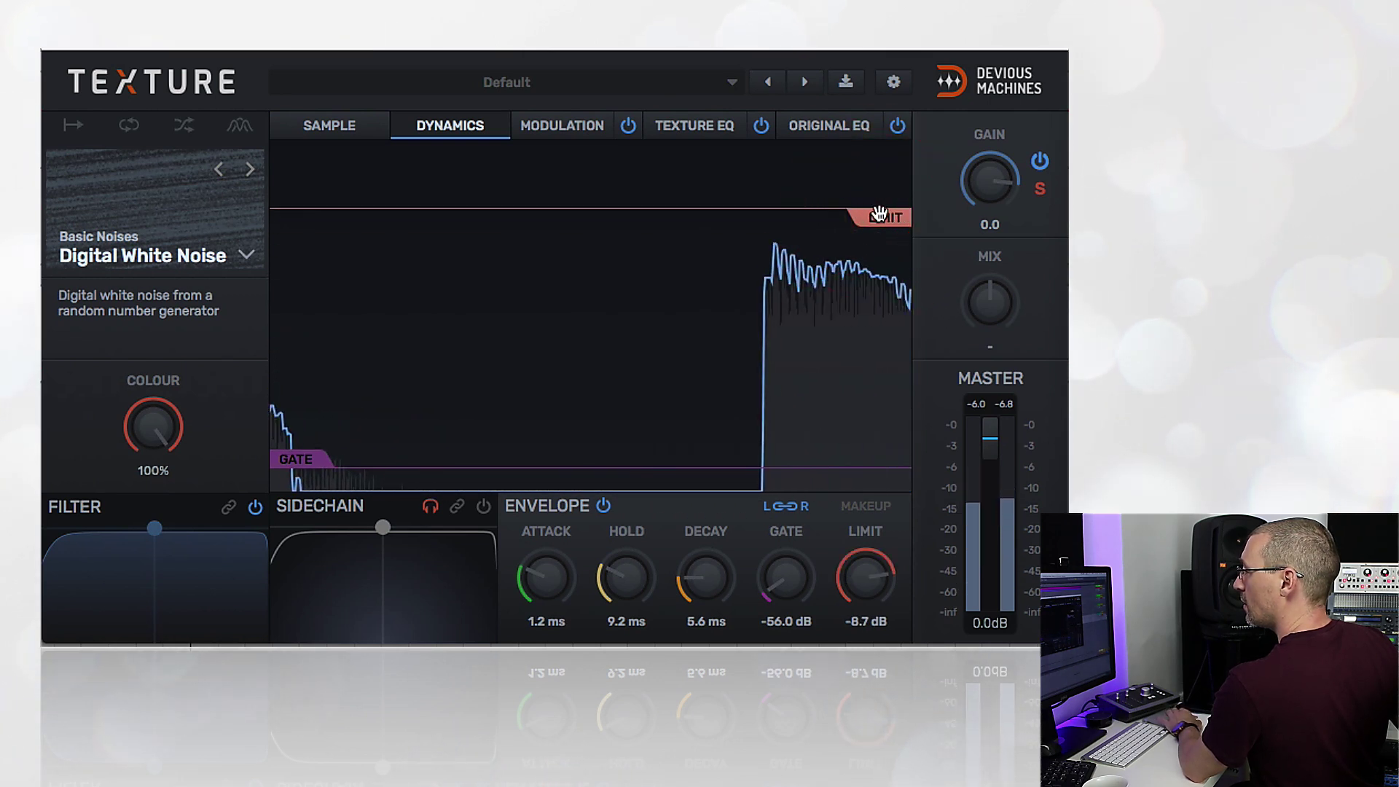
{"action": "left_click_drag", "start_coordinate": [303, 456], "coordinate": [302, 323]}
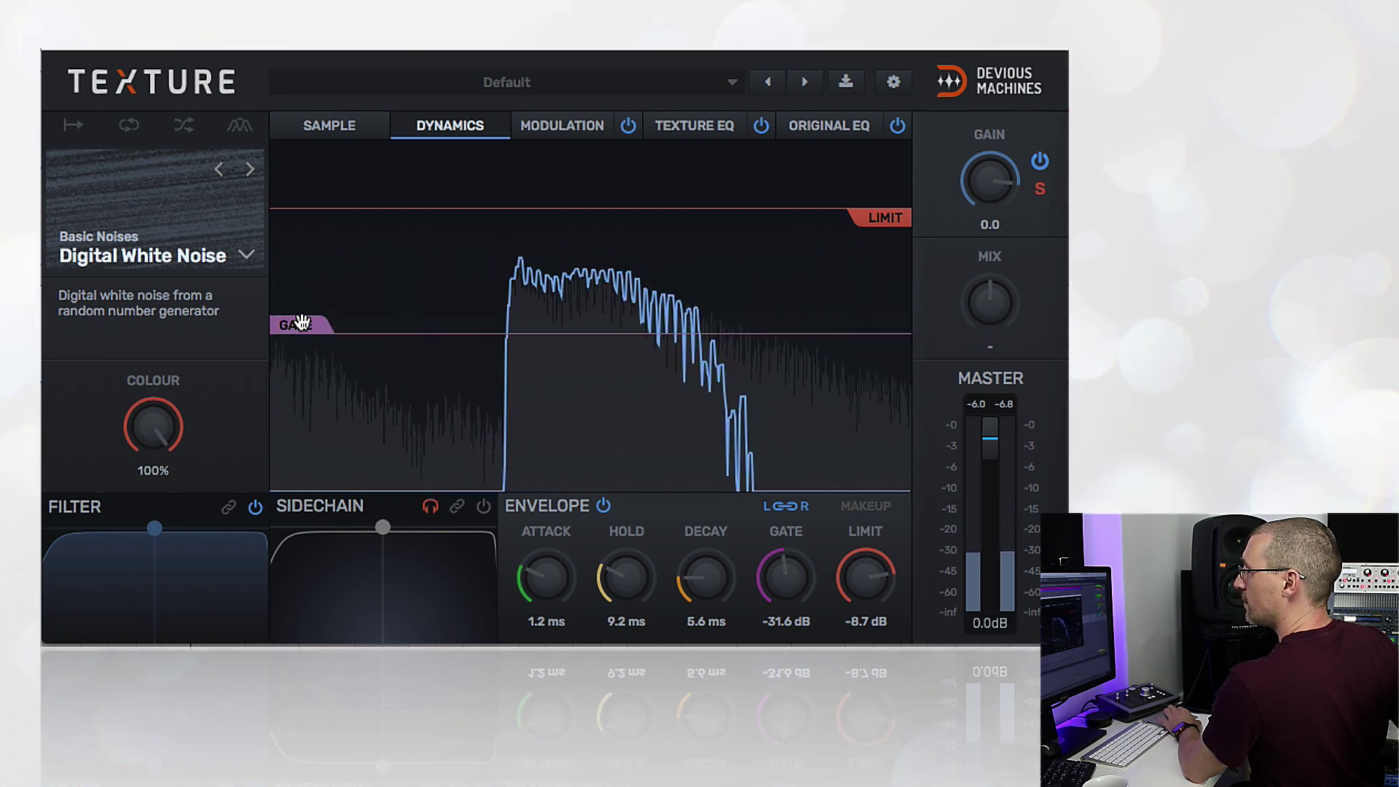
{"action": "left_click_drag", "start_coordinate": [302, 323], "coordinate": [298, 497]}
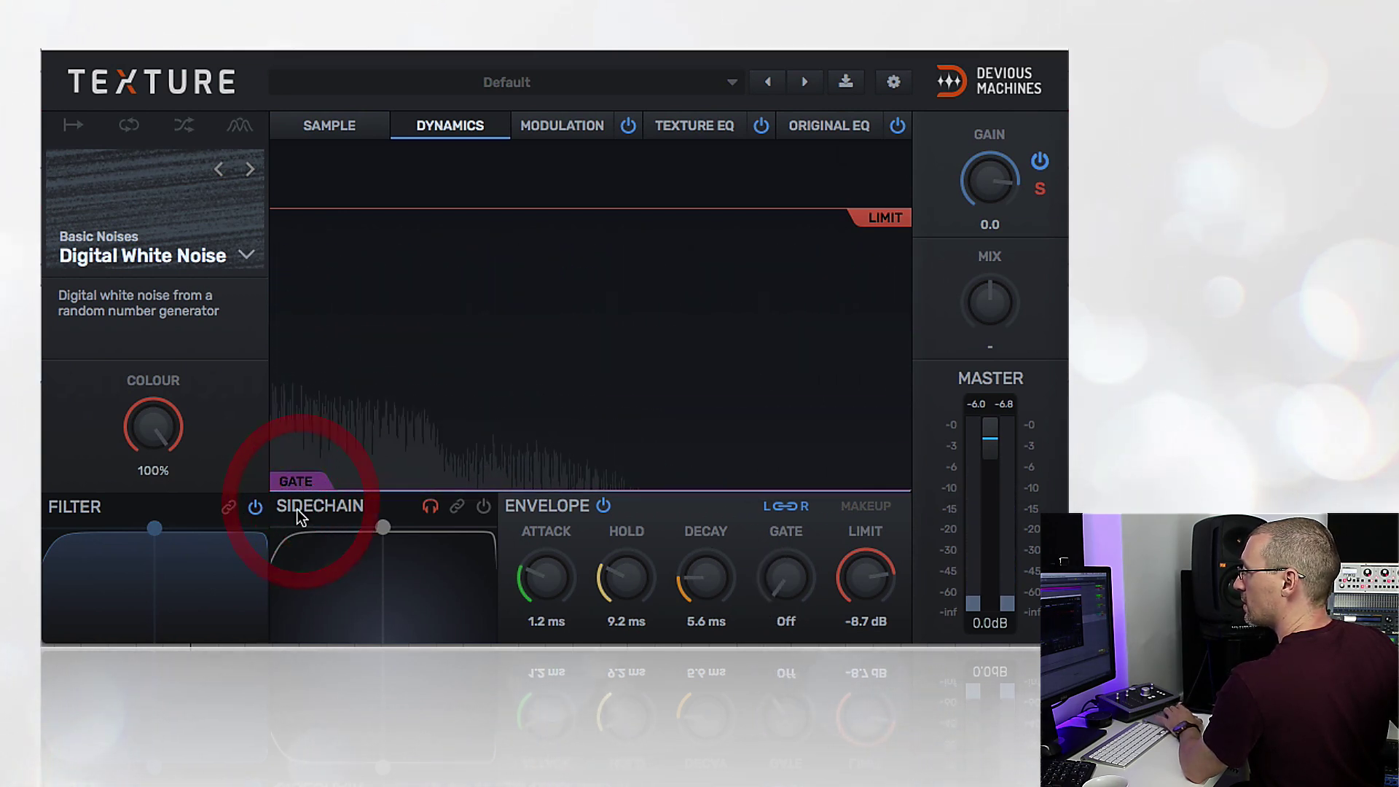
- Enable band 1 of the Texture EQ and set it to about 4.89 kHz at -30 dB
{"action": "left_click", "coordinate": [681, 127]}
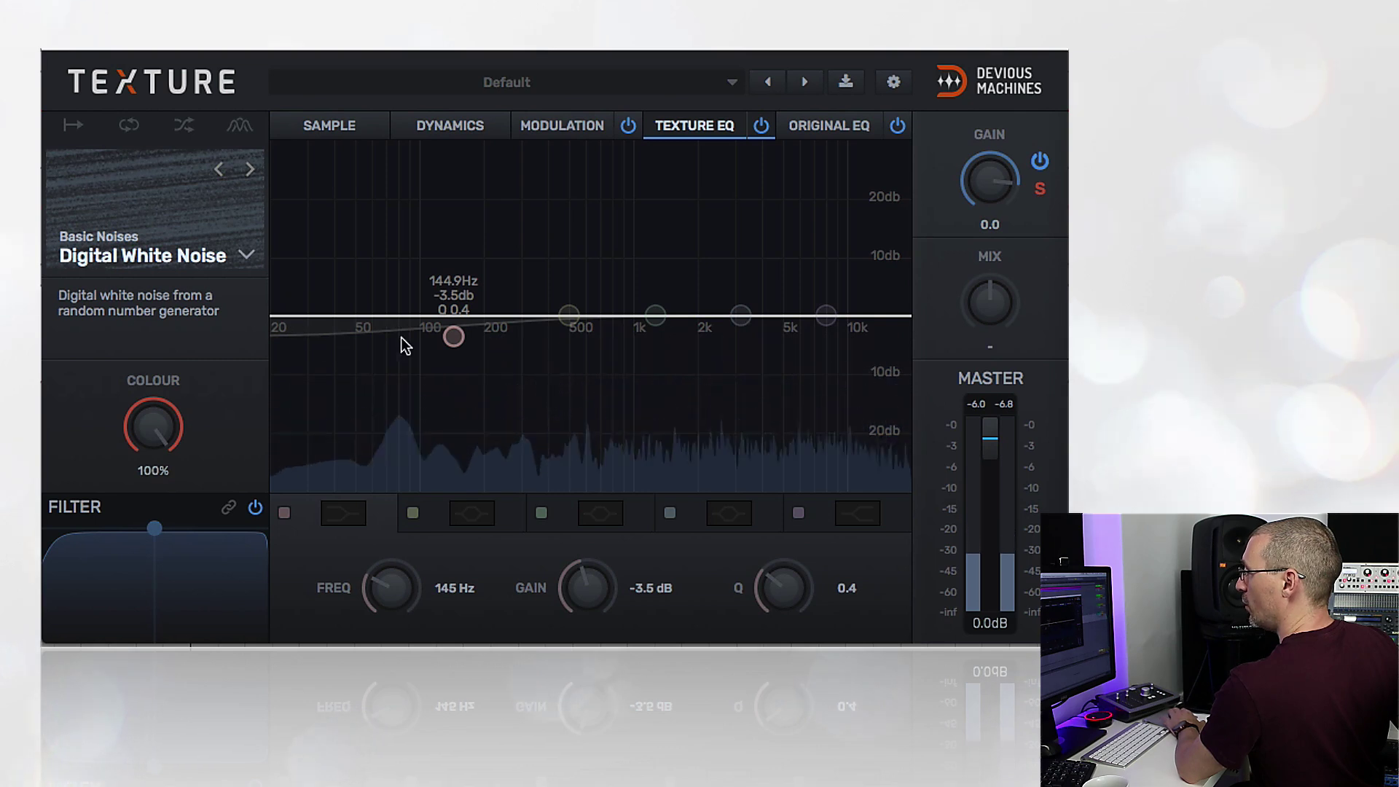
{"action": "left_click_drag", "start_coordinate": [445, 334], "coordinate": [701, 530]}
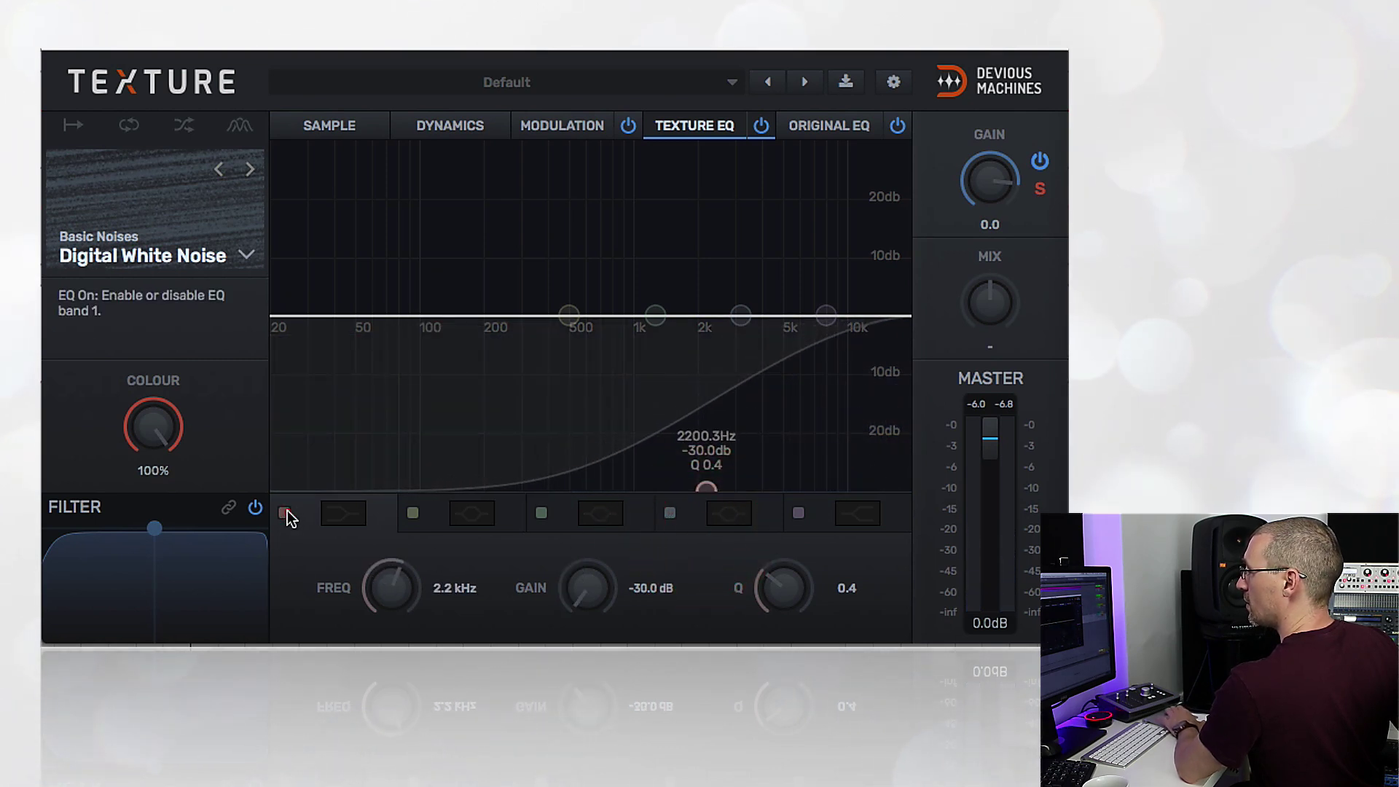
{"action": "left_click", "coordinate": [285, 514]}
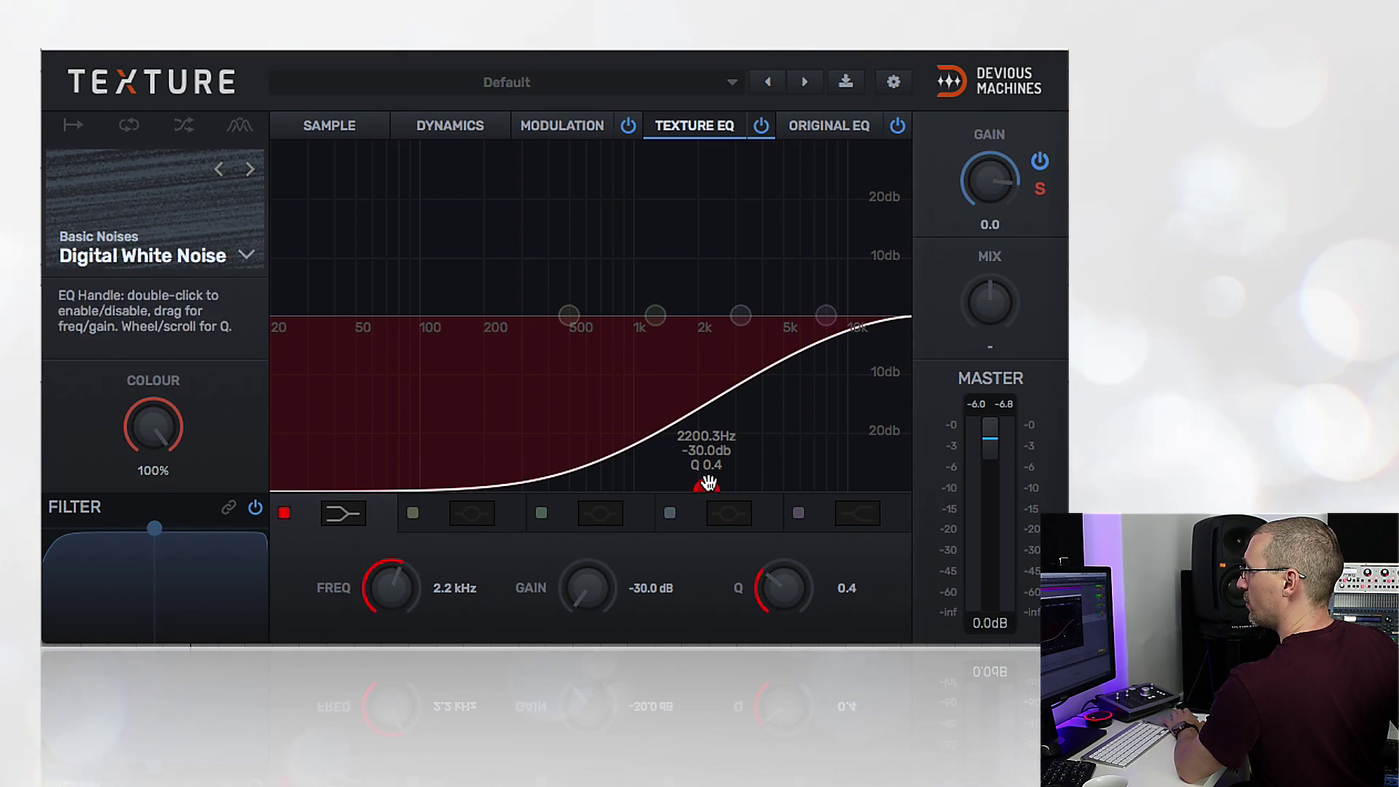
{"action": "left_click_drag", "start_coordinate": [704, 483], "coordinate": [778, 510]}
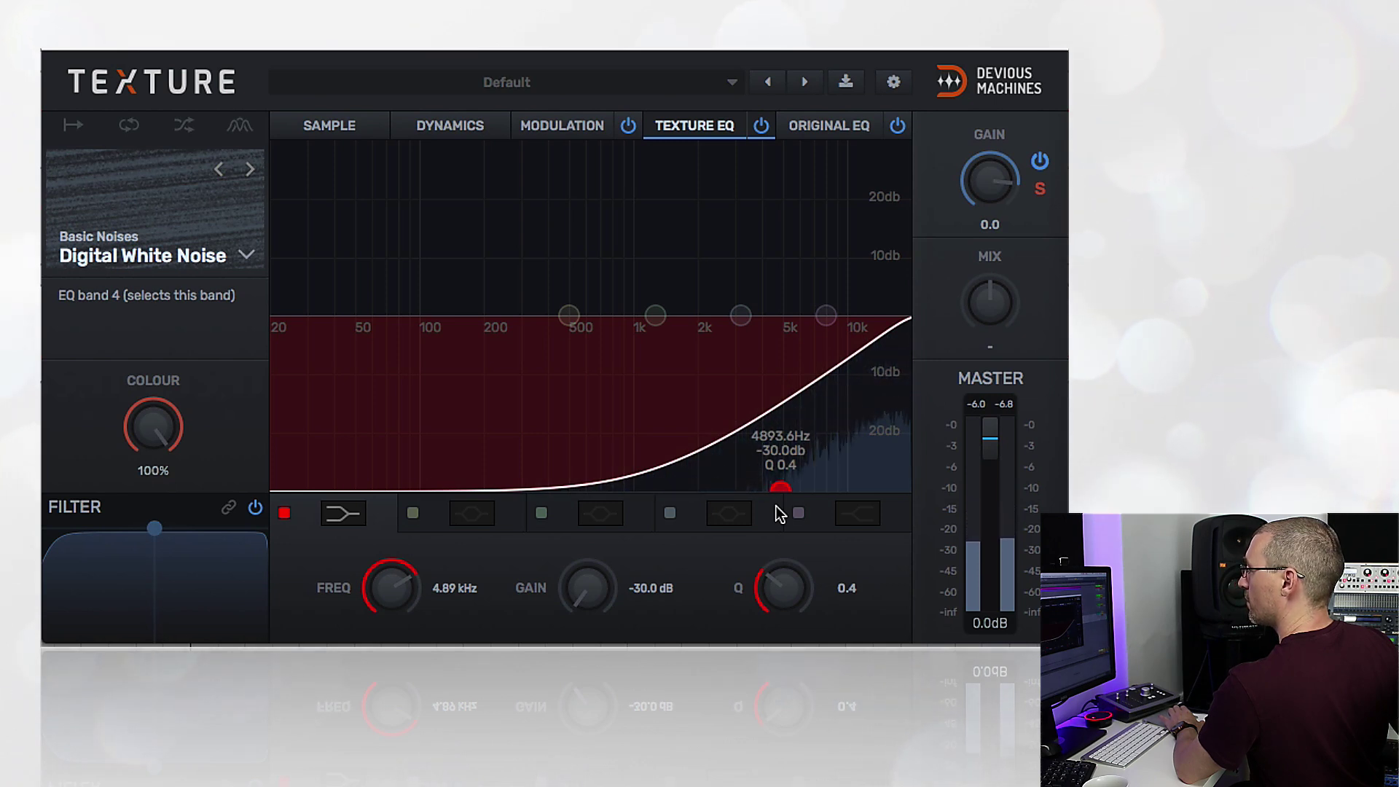
- In the Original EQ, cut band 1 to -30 dB at about 346 Hz and boost band 3 by about 26.6 dB near 921 Hz
{"action": "left_click", "coordinate": [819, 137]}
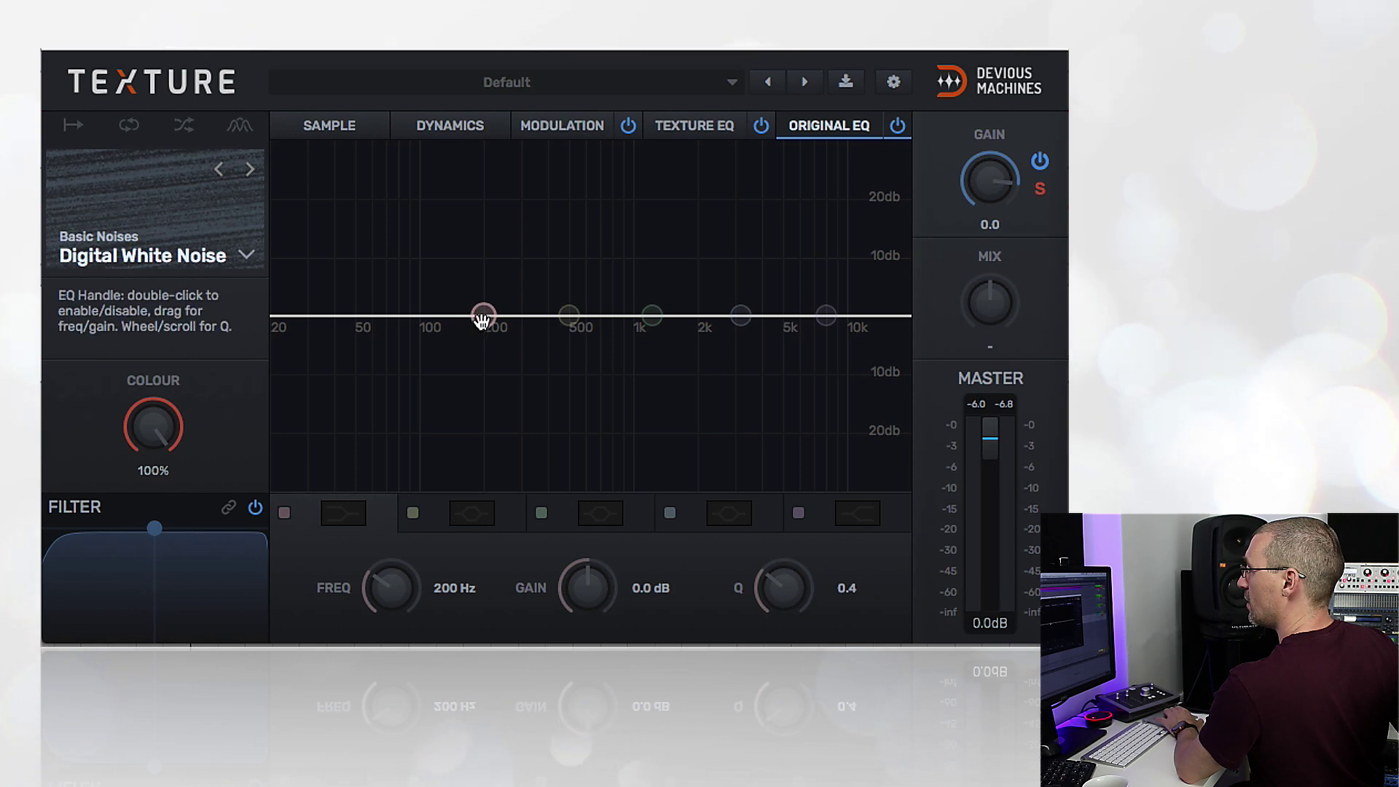
{"action": "mouse_move", "coordinate": [484, 318]}
{"action": "left_mouse_down"}
{"action": "mouse_move", "coordinate": [694, 470]}
{"action": "mouse_move", "coordinate": [743, 577]}
{"action": "mouse_move", "coordinate": [740, 478]}
{"action": "mouse_move", "coordinate": [657, 470]}
{"action": "mouse_move", "coordinate": [590, 358]}
{"action": "mouse_move", "coordinate": [531, 500]}
{"action": "left_mouse_up"}
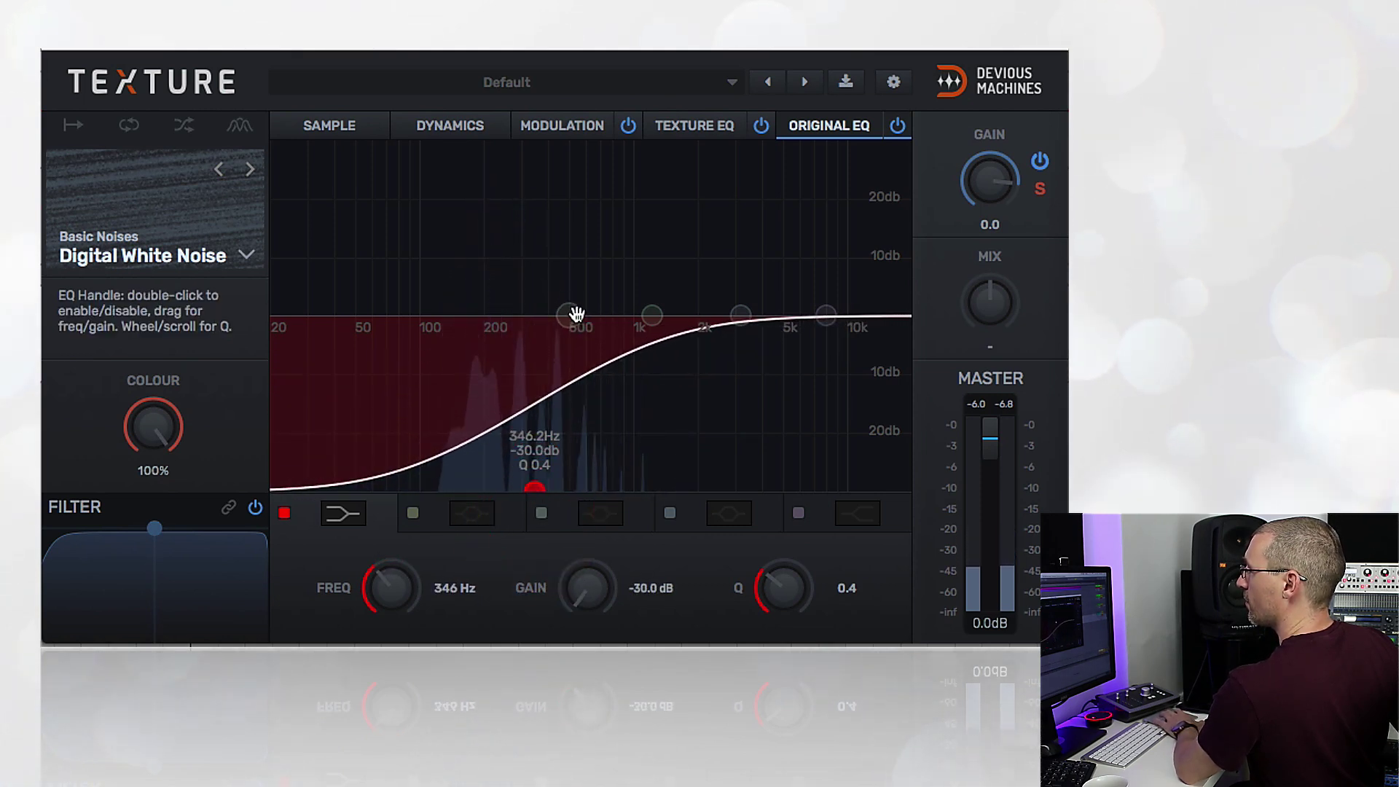
{"action": "double_click", "coordinate": [643, 310]}
{"action": "left_click_drag", "start_coordinate": [643, 309], "coordinate": [616, 154]}
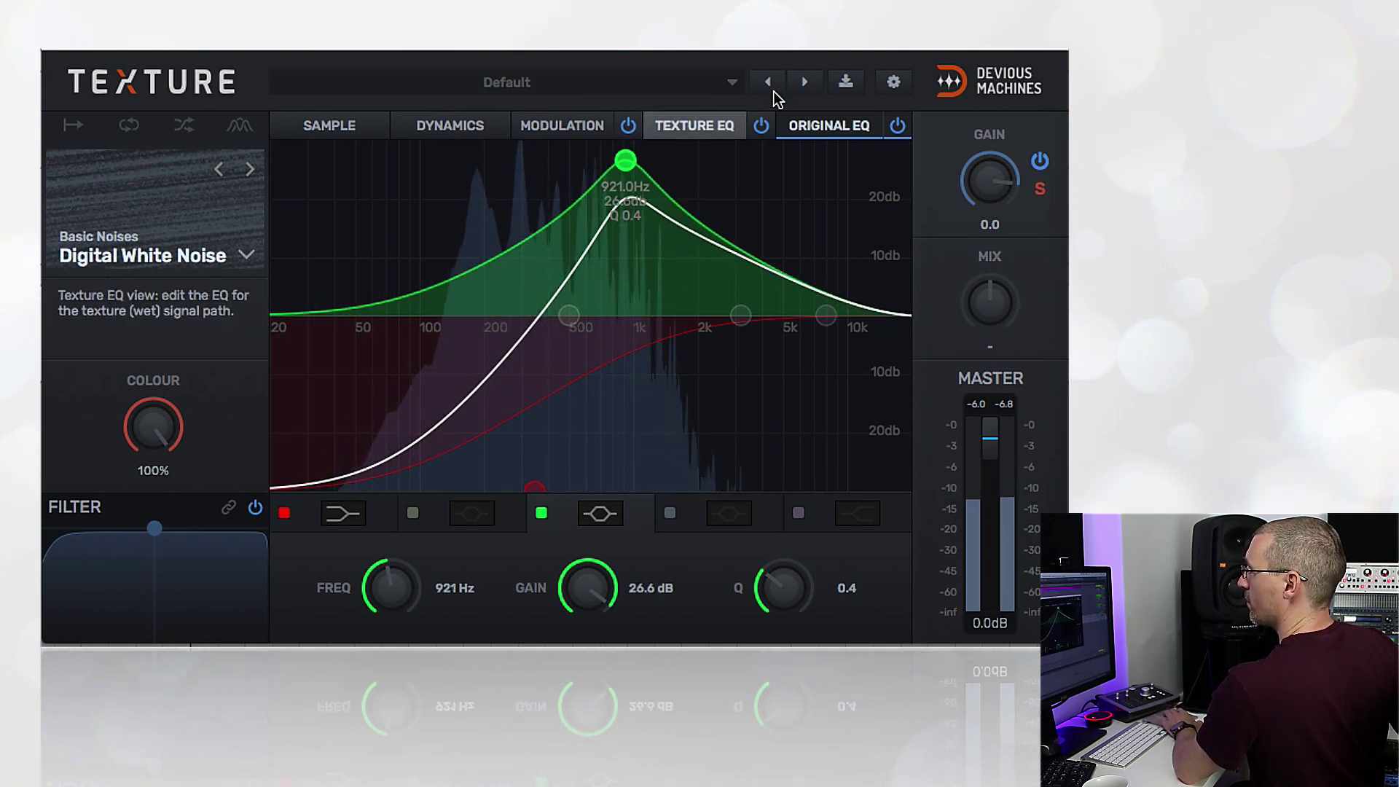
- Deactivate both the Original EQ and the Texture EQ, and bring up the modulation settings
{"action": "left_click", "coordinate": [897, 126]}
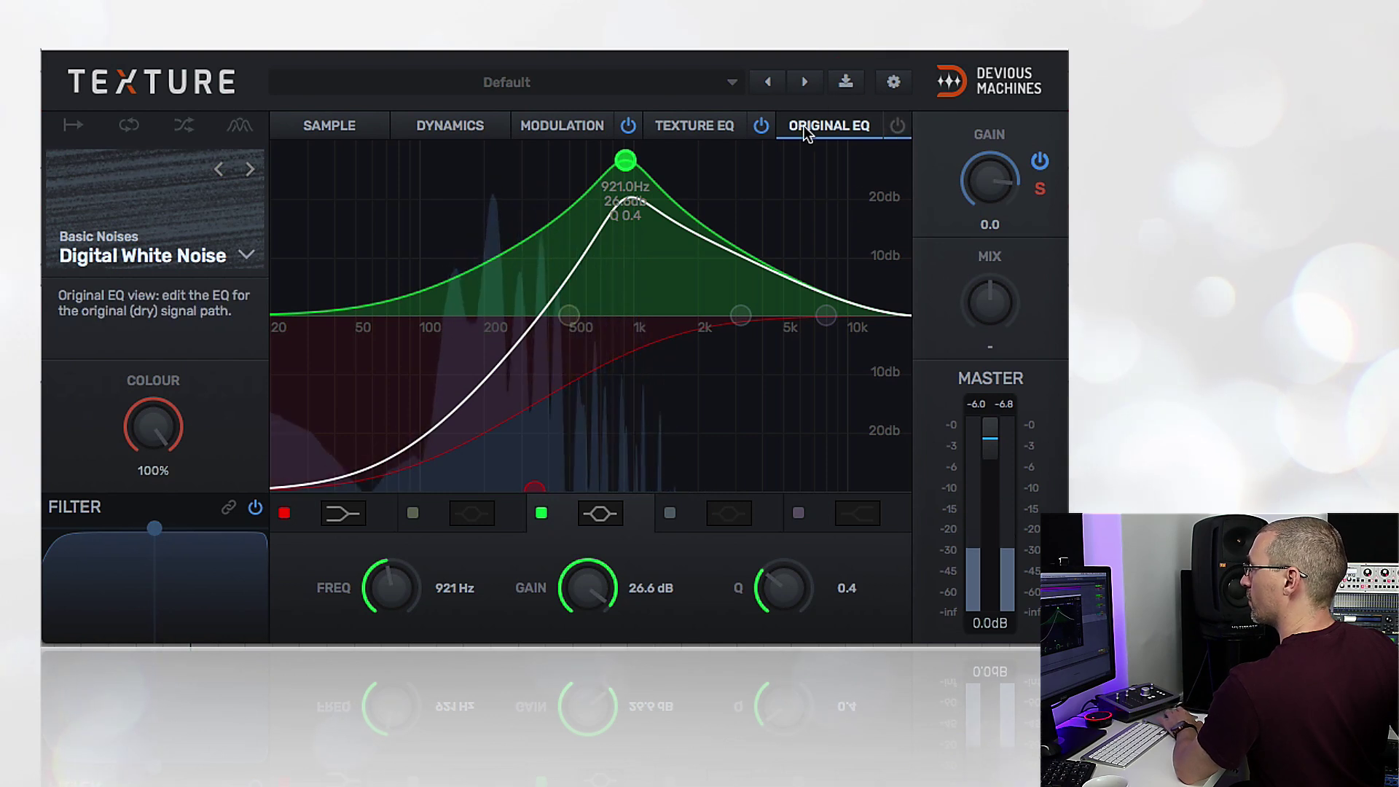
{"action": "left_click", "coordinate": [760, 128]}
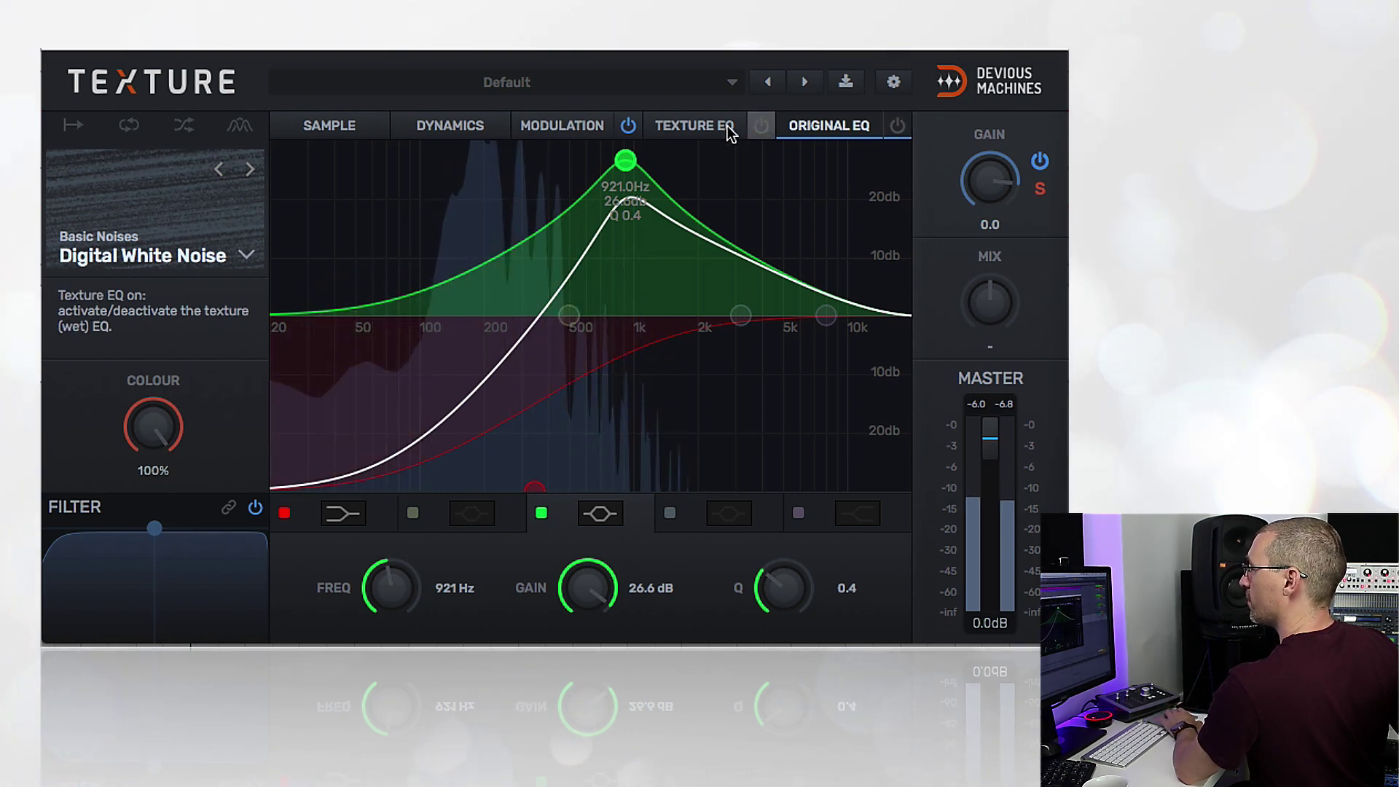
{"action": "left_click", "coordinate": [570, 126]}
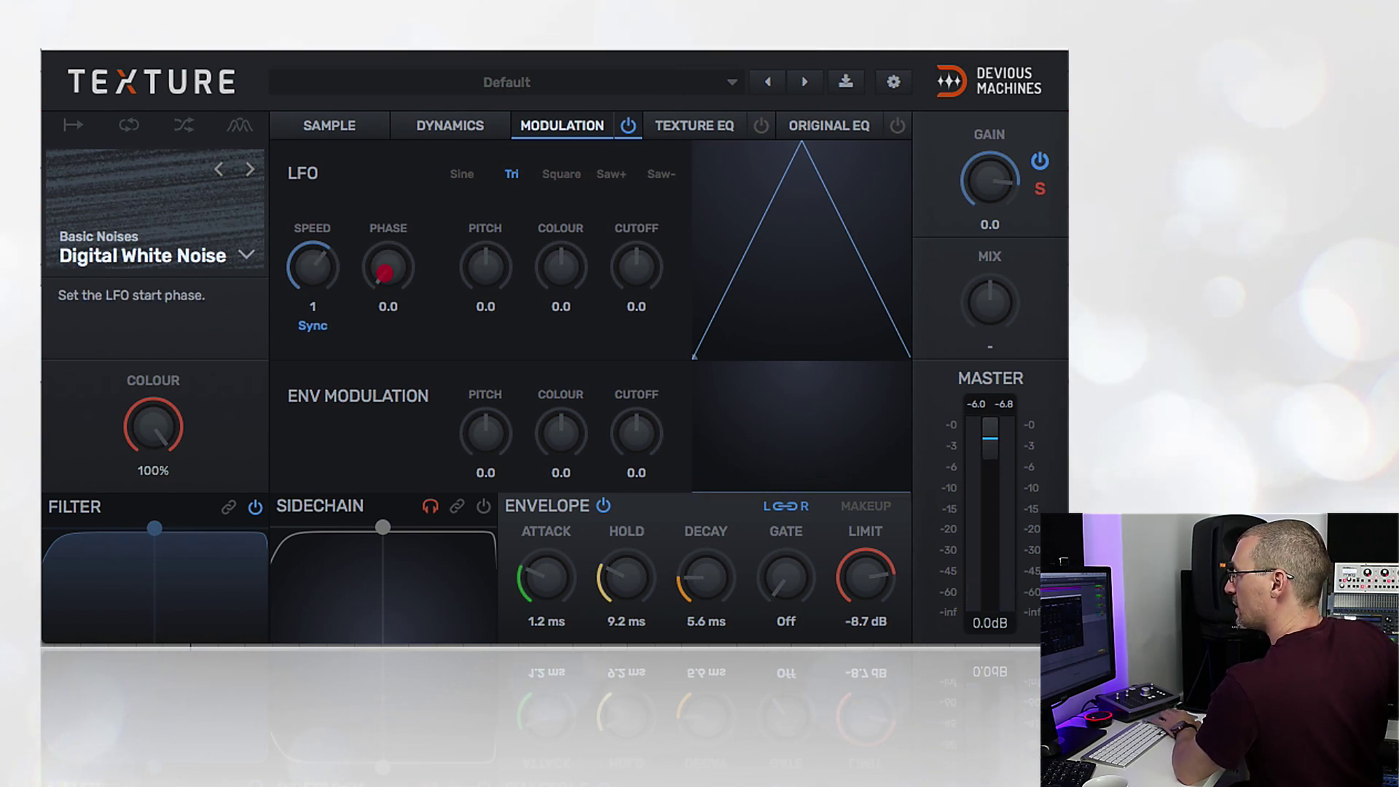
- Set the envelope modulation of pitch to 9.1 and of colour to 0.7
{"action": "left_click_drag", "start_coordinate": [414, 304], "coordinate": [413, 313]}
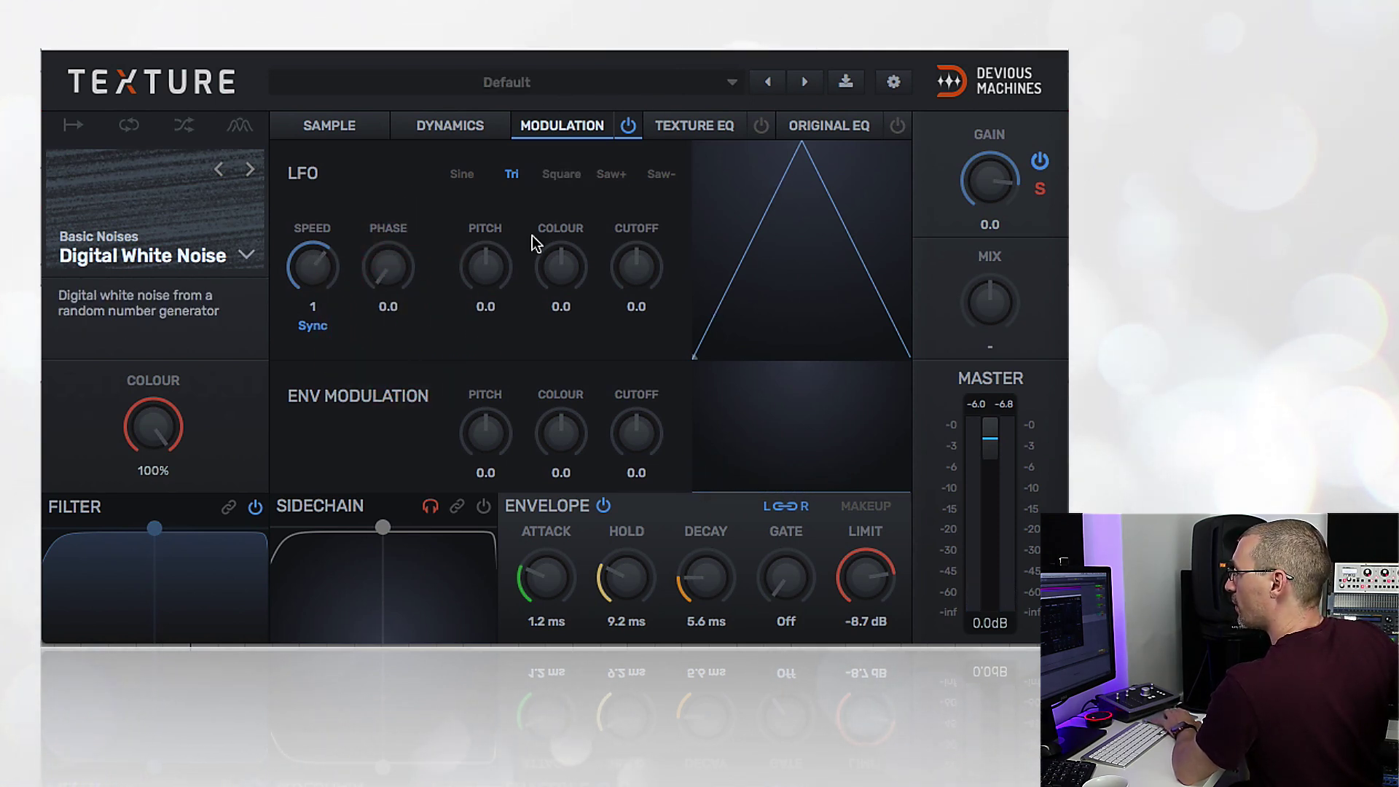
{"action": "mouse_move", "coordinate": [484, 430]}
{"action": "left_mouse_down"}
{"action": "mouse_move", "coordinate": [500, 284]}
{"action": "mouse_move", "coordinate": [484, 430]}
{"action": "left_mouse_up"}
{"action": "left_click", "coordinate": [555, 431]}
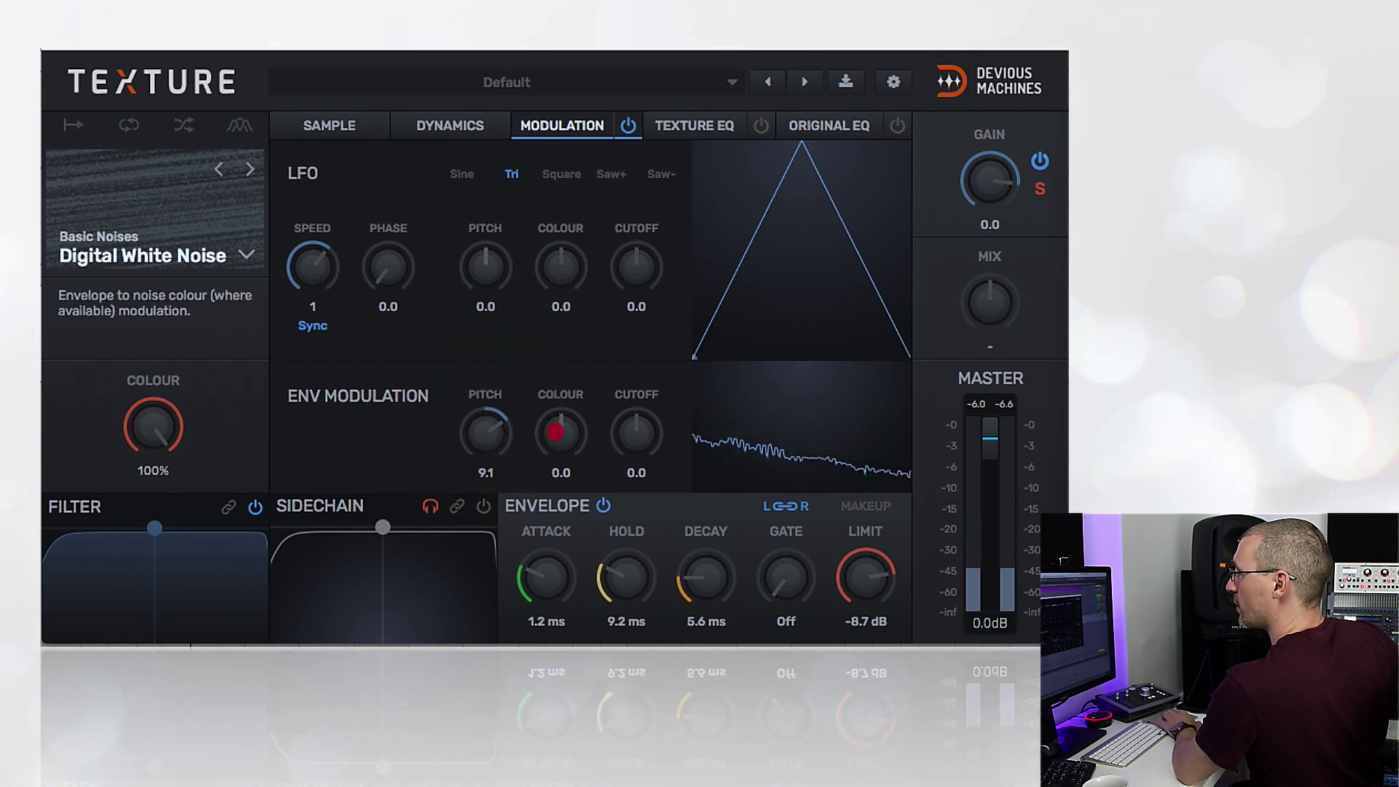
{"action": "left_click_drag", "start_coordinate": [565, 372], "coordinate": [561, 350]}
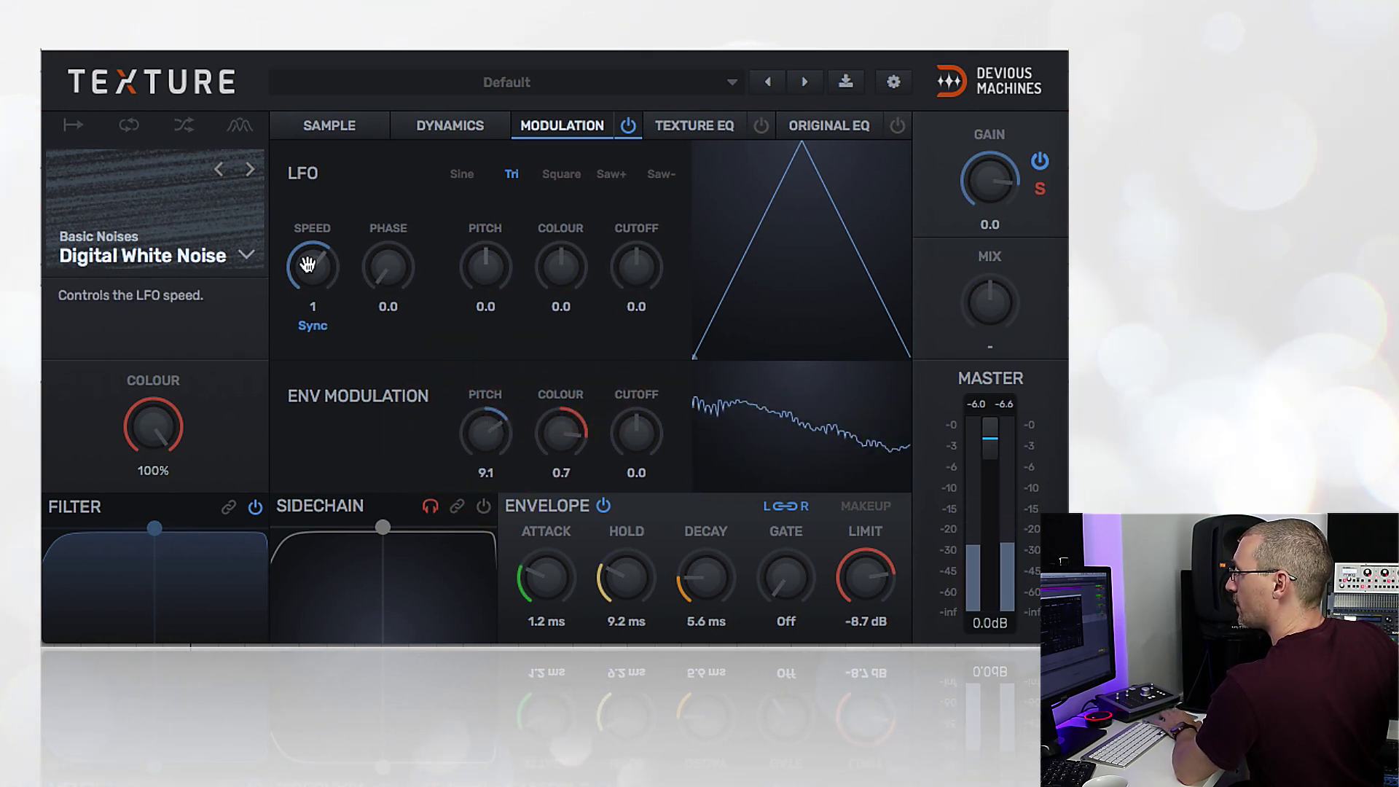
- Audition the noise sources after Digital White Noise, including Grey Noise, Sine Oscillator, Static and Beats, up to Bomber
{"action": "left_click", "coordinate": [251, 164]}
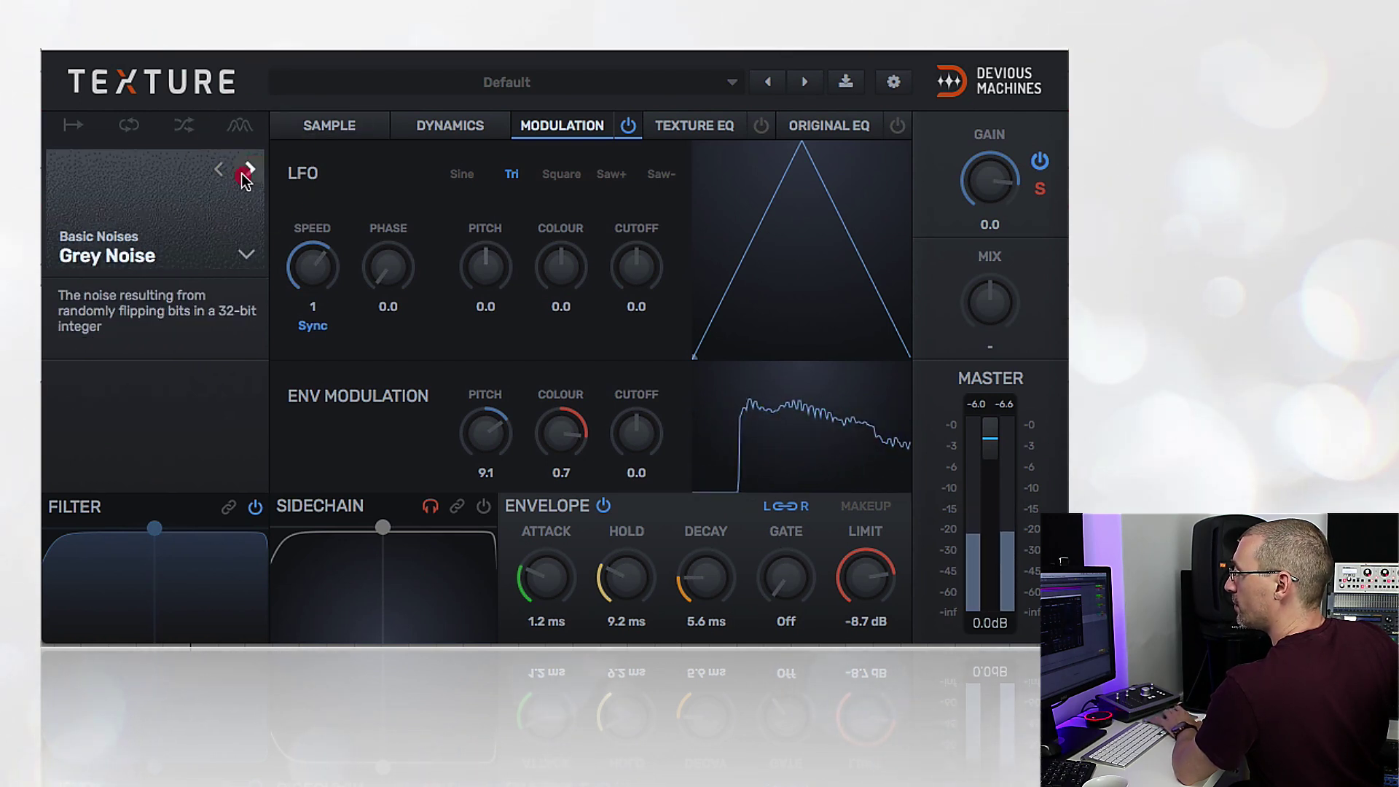
{"action": "left_click", "coordinate": [243, 175]}
{"action": "left_click", "coordinate": [243, 175]}
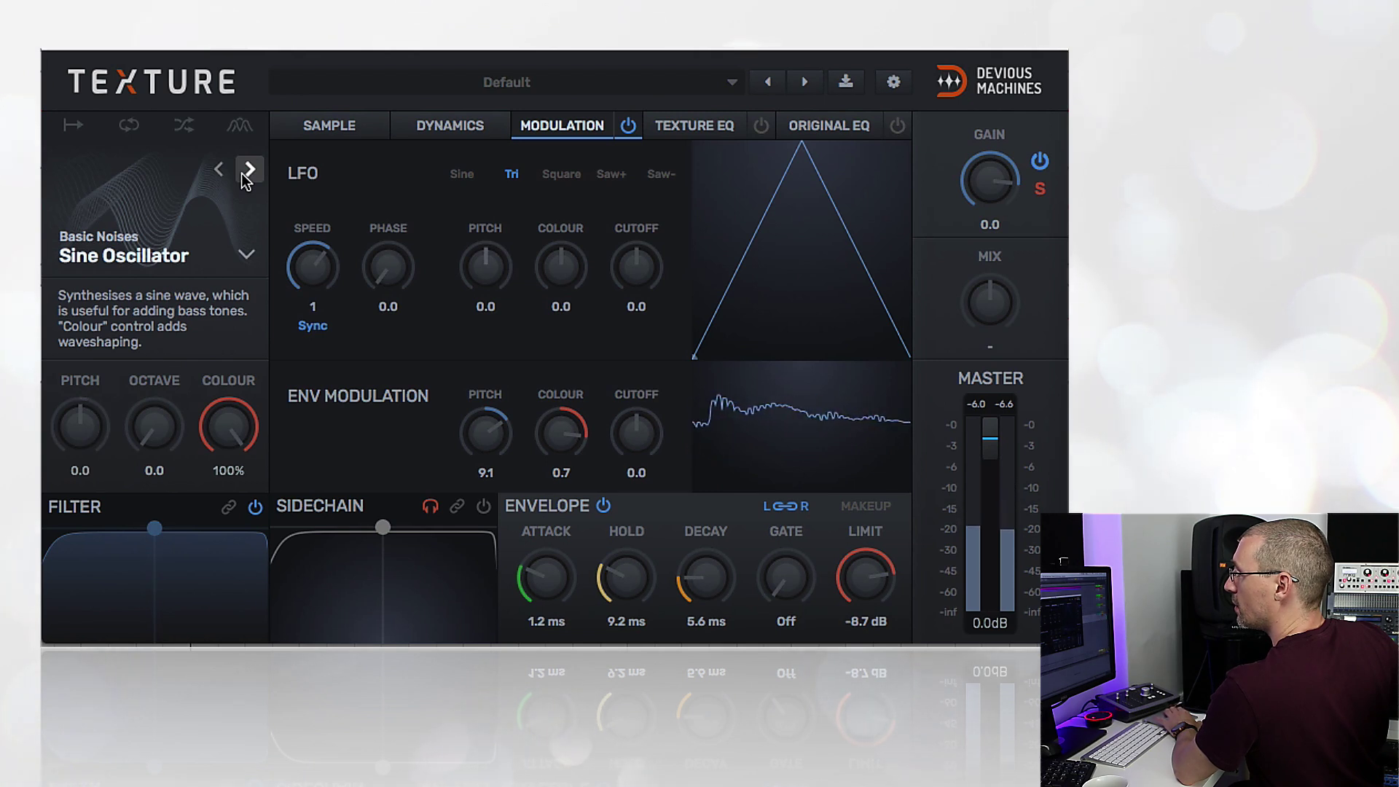
{"action": "left_click", "coordinate": [243, 174]}
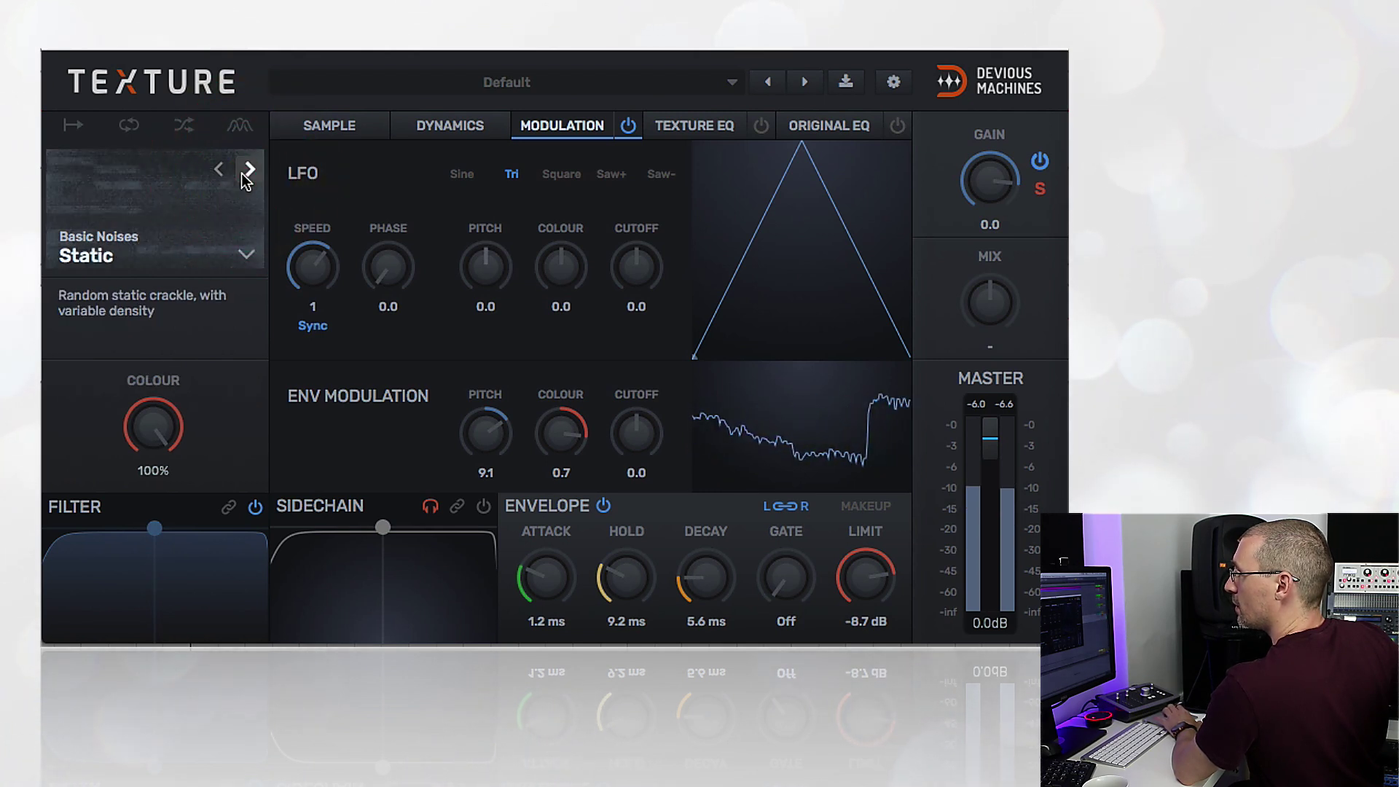
{"action": "left_click", "coordinate": [242, 174]}
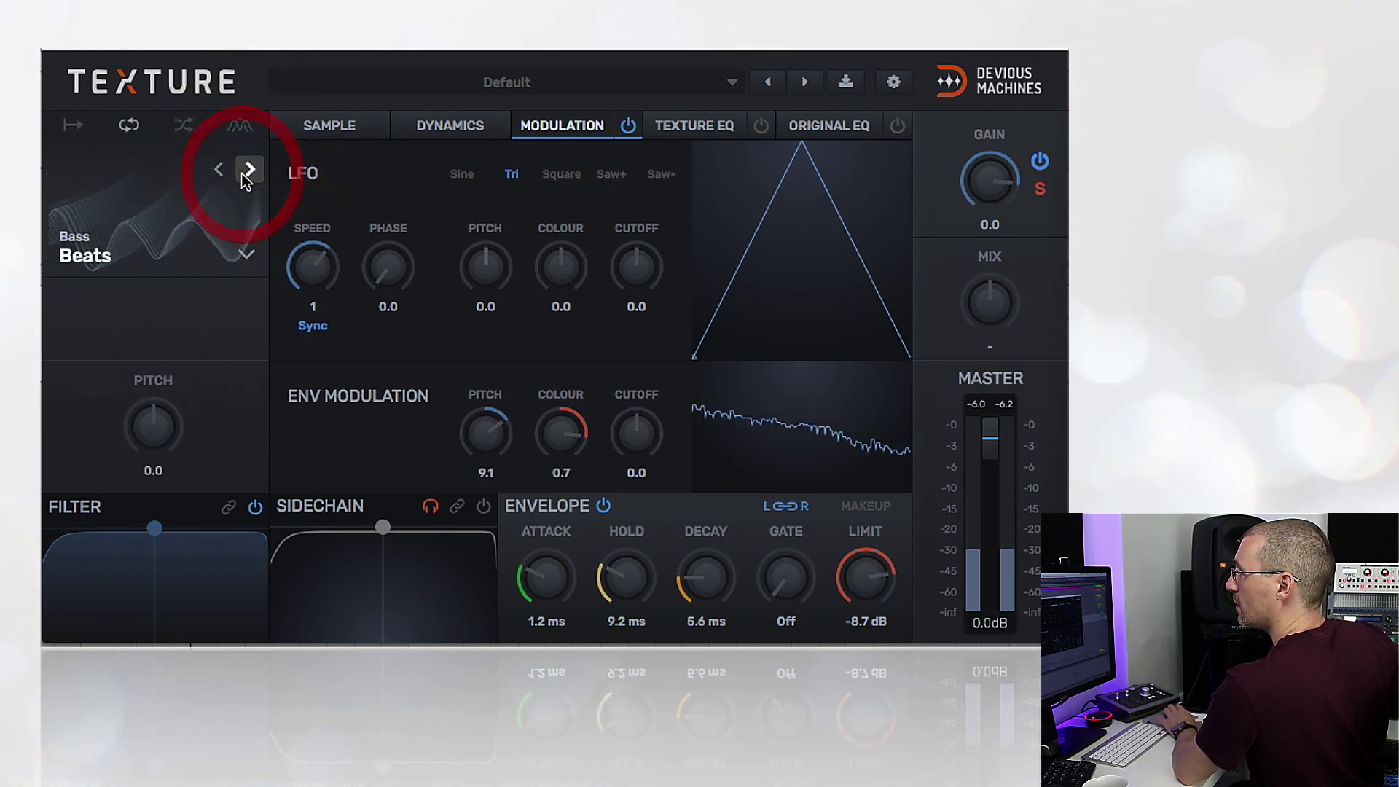
{"action": "left_click", "coordinate": [243, 174]}
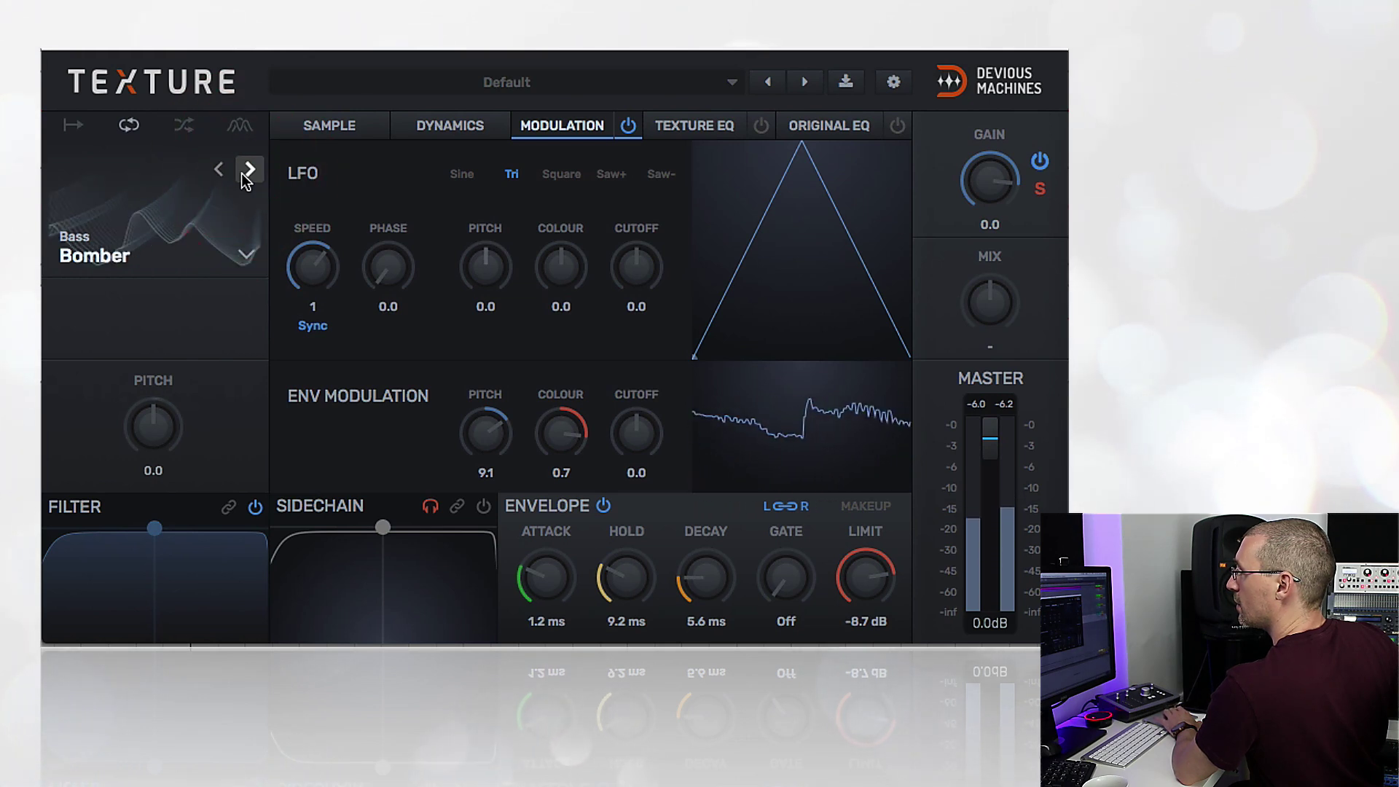
- Step forward through the presets from Default, past Tappy Noise and Baby Boomer, to Pure Tone
{"action": "left_click", "coordinate": [662, 84]}
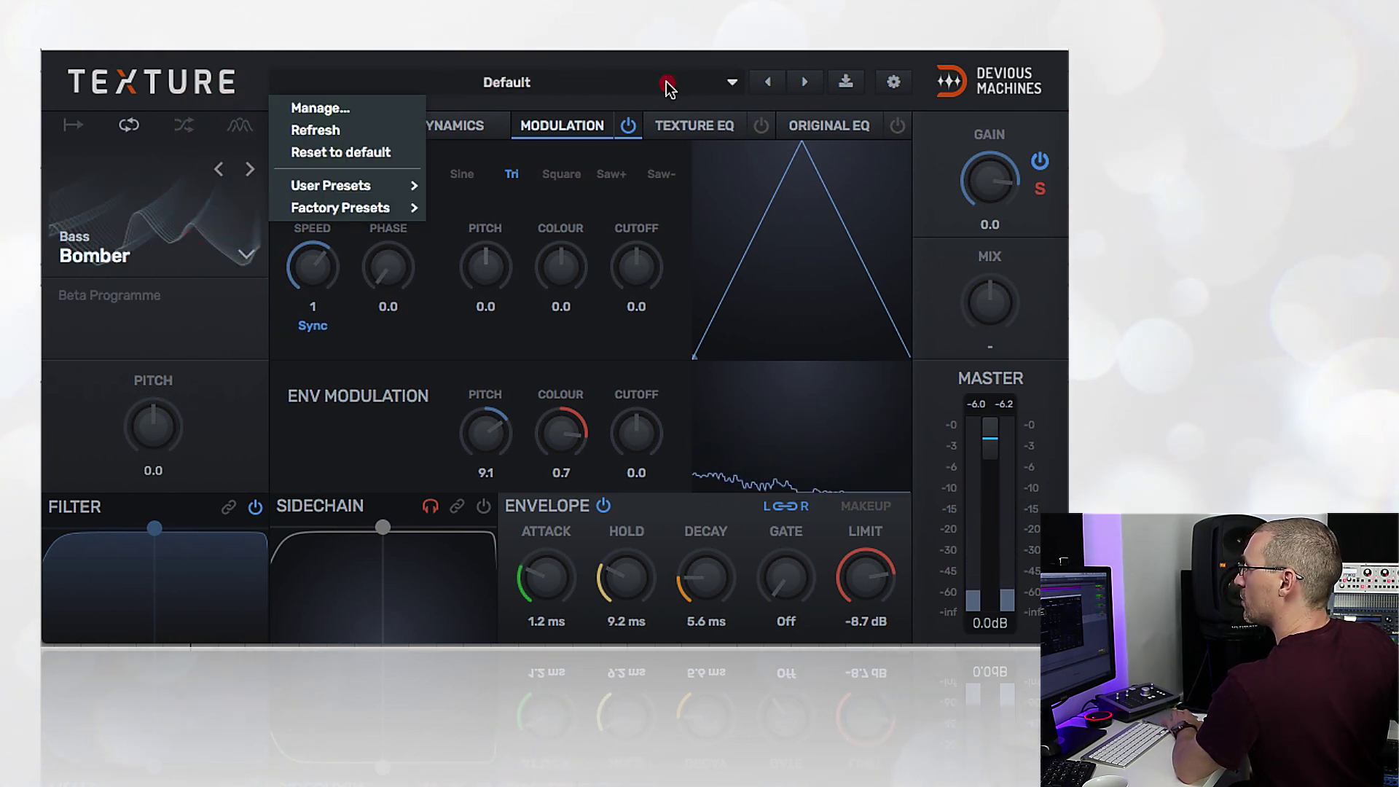
{"action": "left_click", "coordinate": [665, 84]}
{"action": "left_click", "coordinate": [802, 83]}
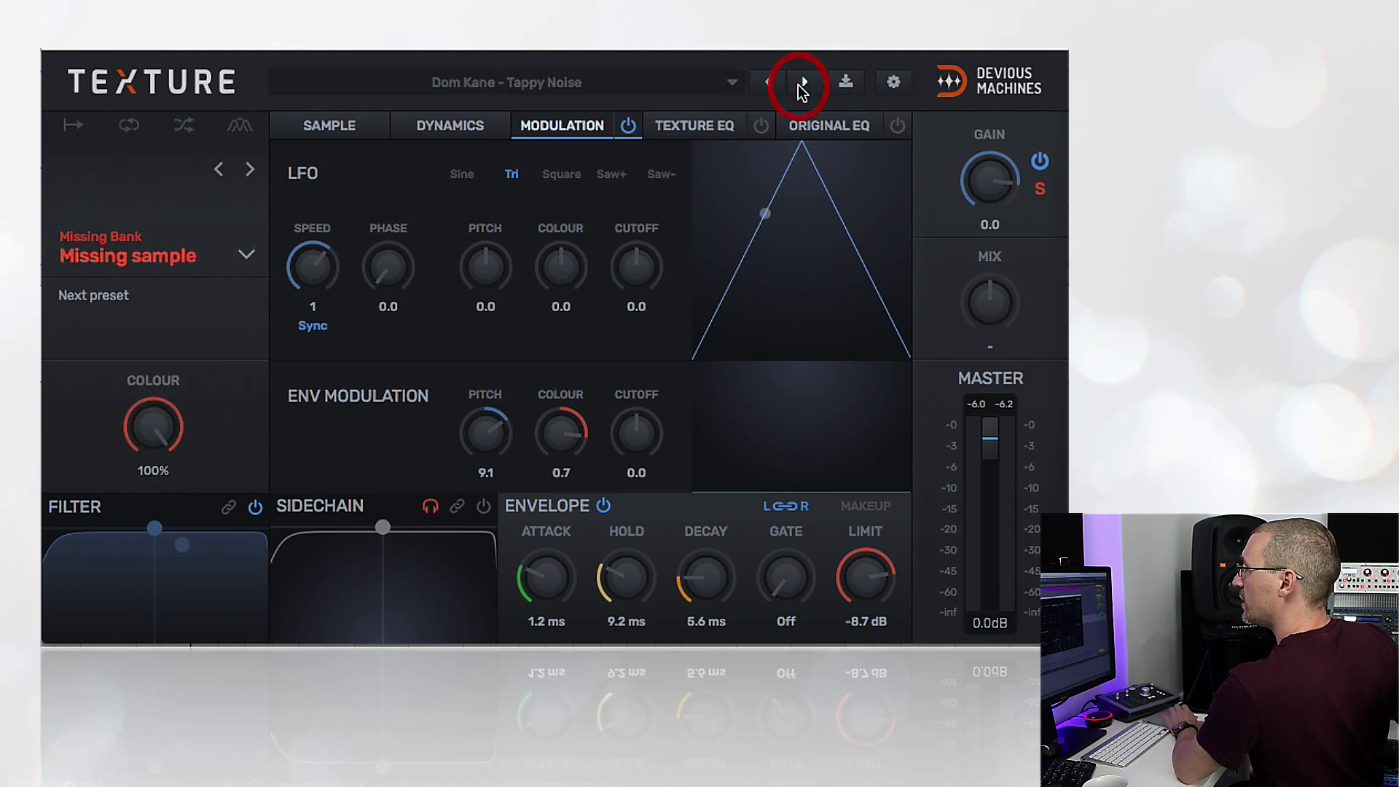
{"action": "left_click", "coordinate": [802, 83]}
{"action": "left_click", "coordinate": [802, 83]}
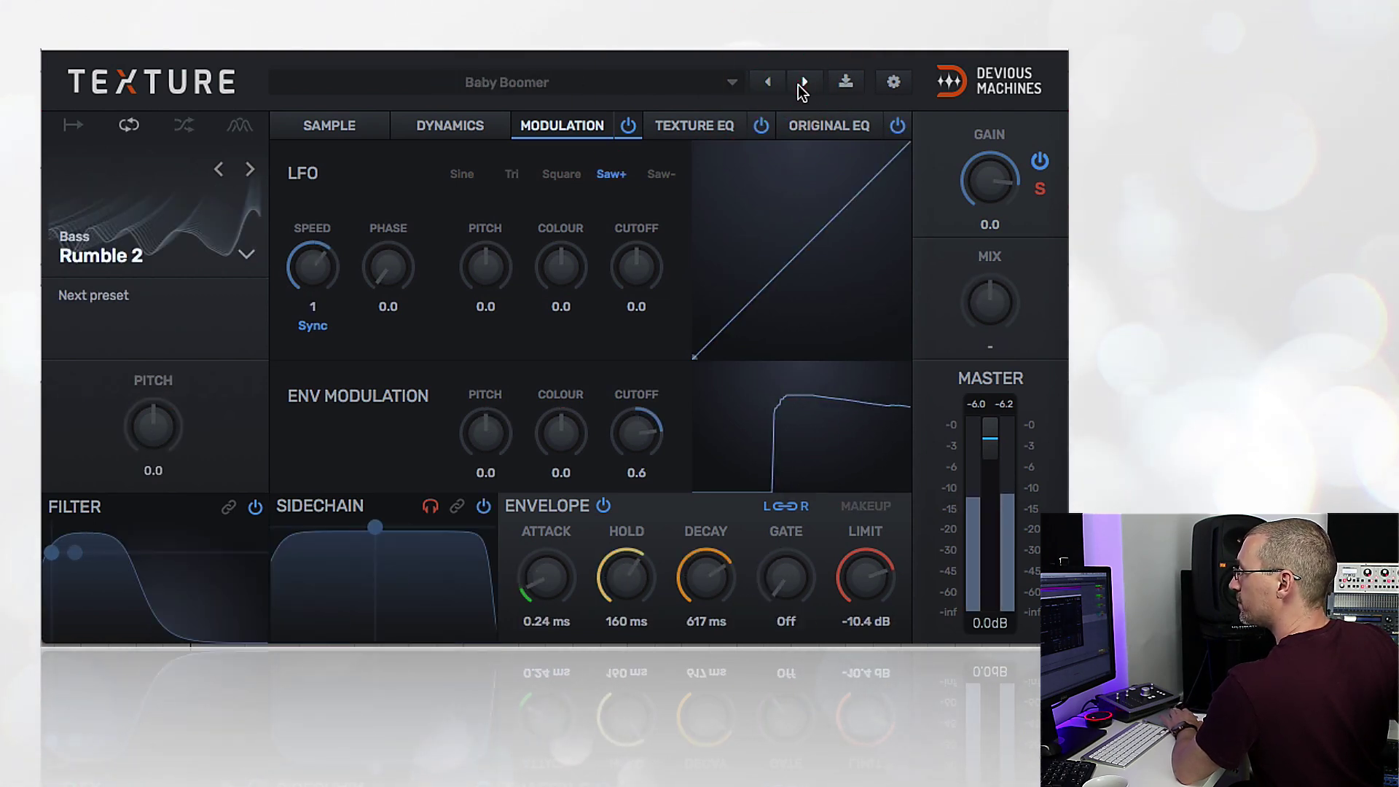
{"action": "left_click", "coordinate": [802, 83]}
{"action": "left_click", "coordinate": [802, 83]}
{"action": "left_click", "coordinate": [801, 83]}
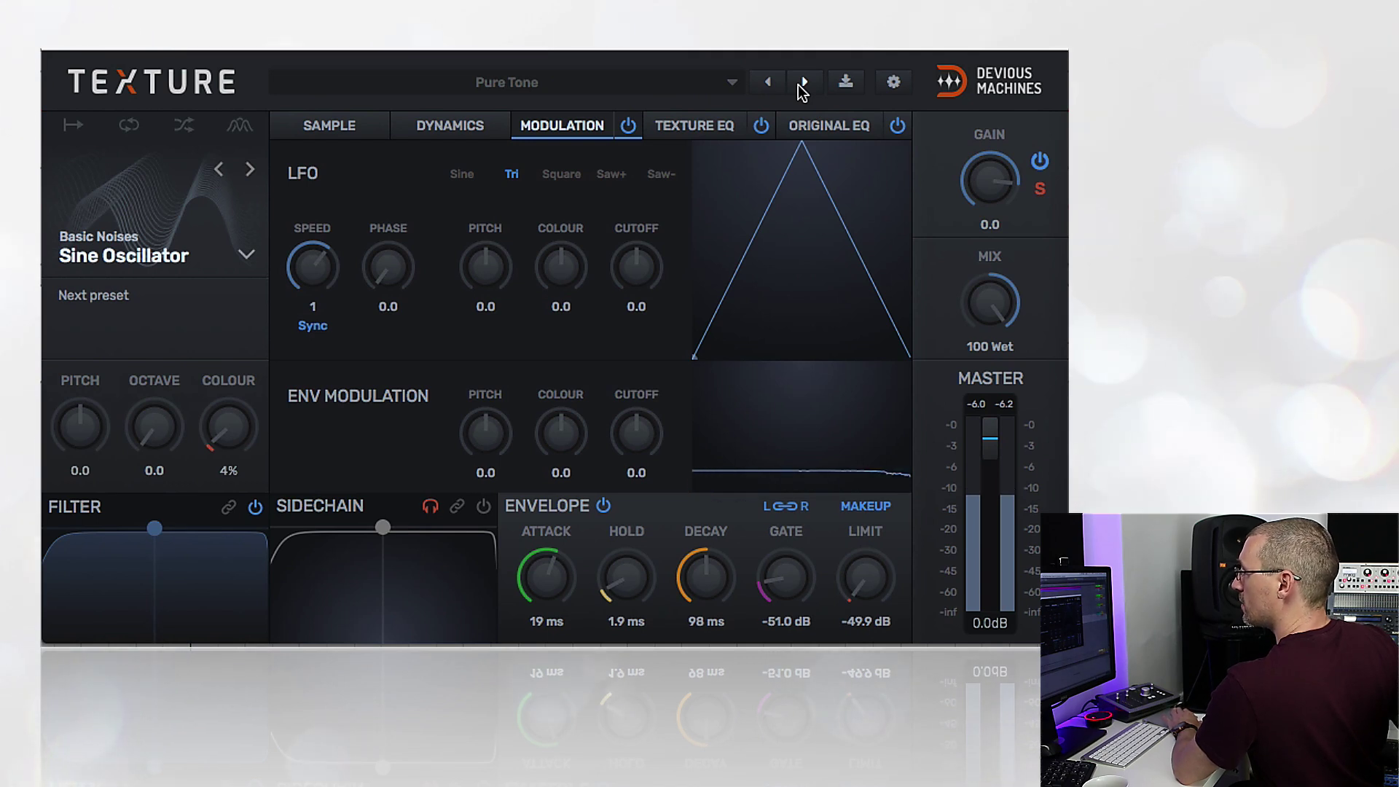
- Audition the bass presets Saw Bass, Sinister, Sliding Bass and The Drop, up to The Techno Rumble
{"action": "left_click", "coordinate": [799, 83]}
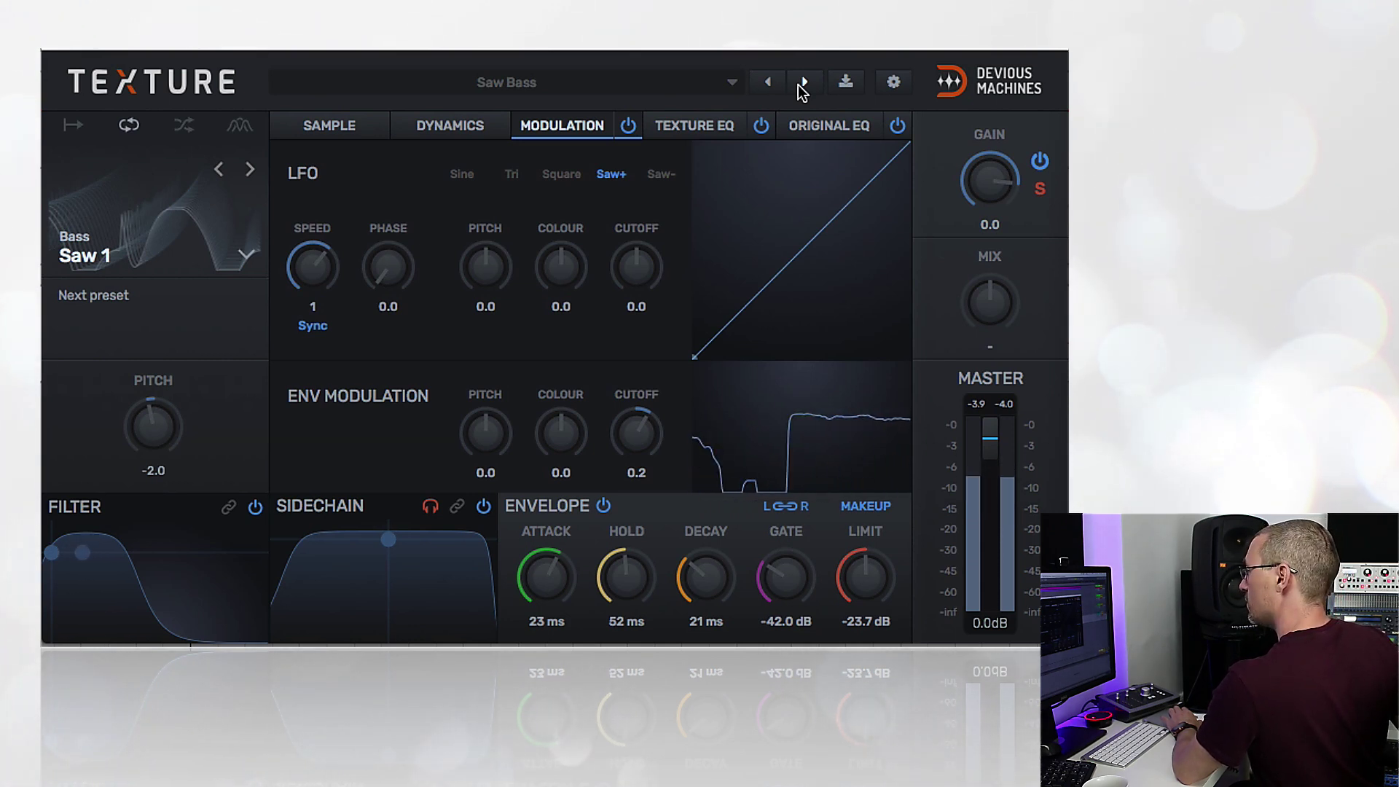
{"action": "left_click", "coordinate": [803, 83]}
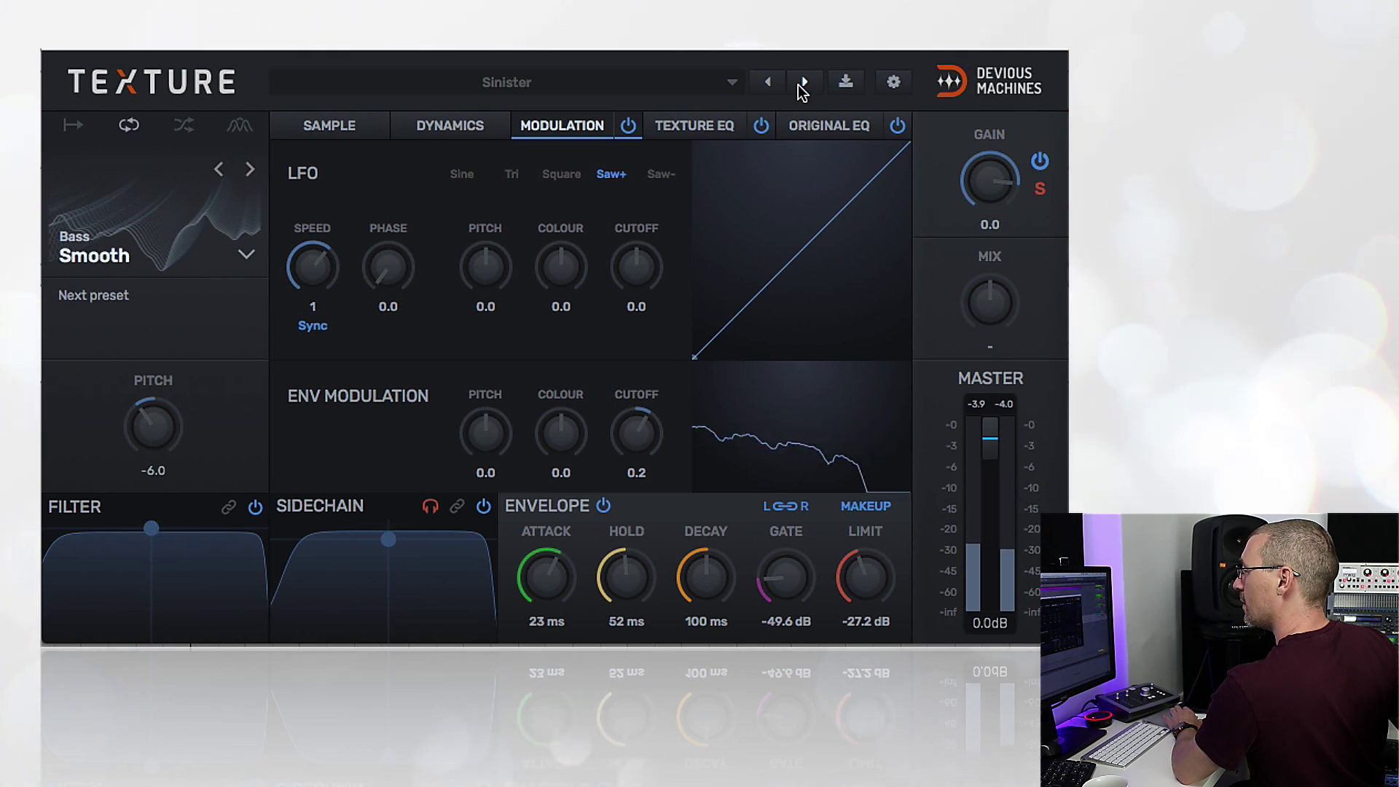
{"action": "left_click", "coordinate": [803, 82]}
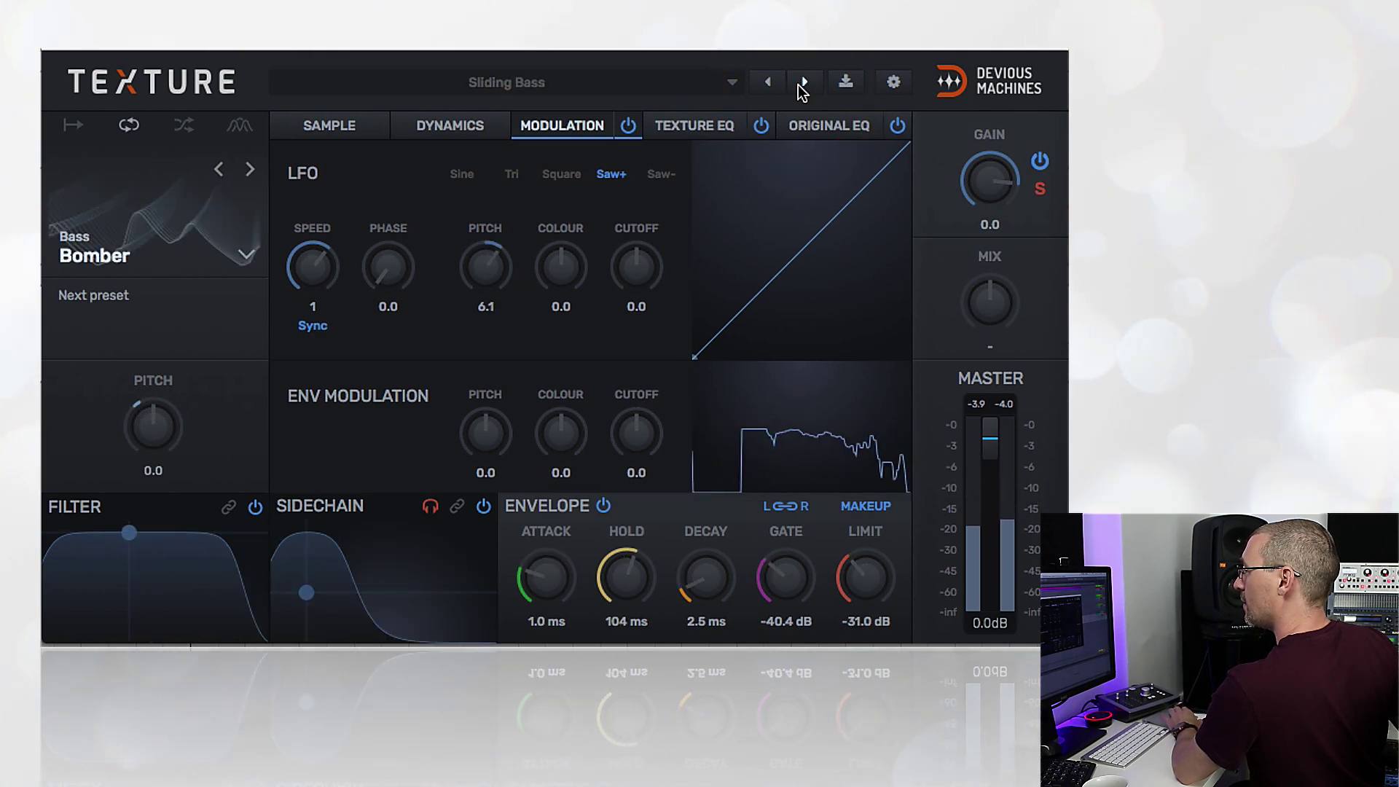
{"action": "left_click", "coordinate": [802, 82]}
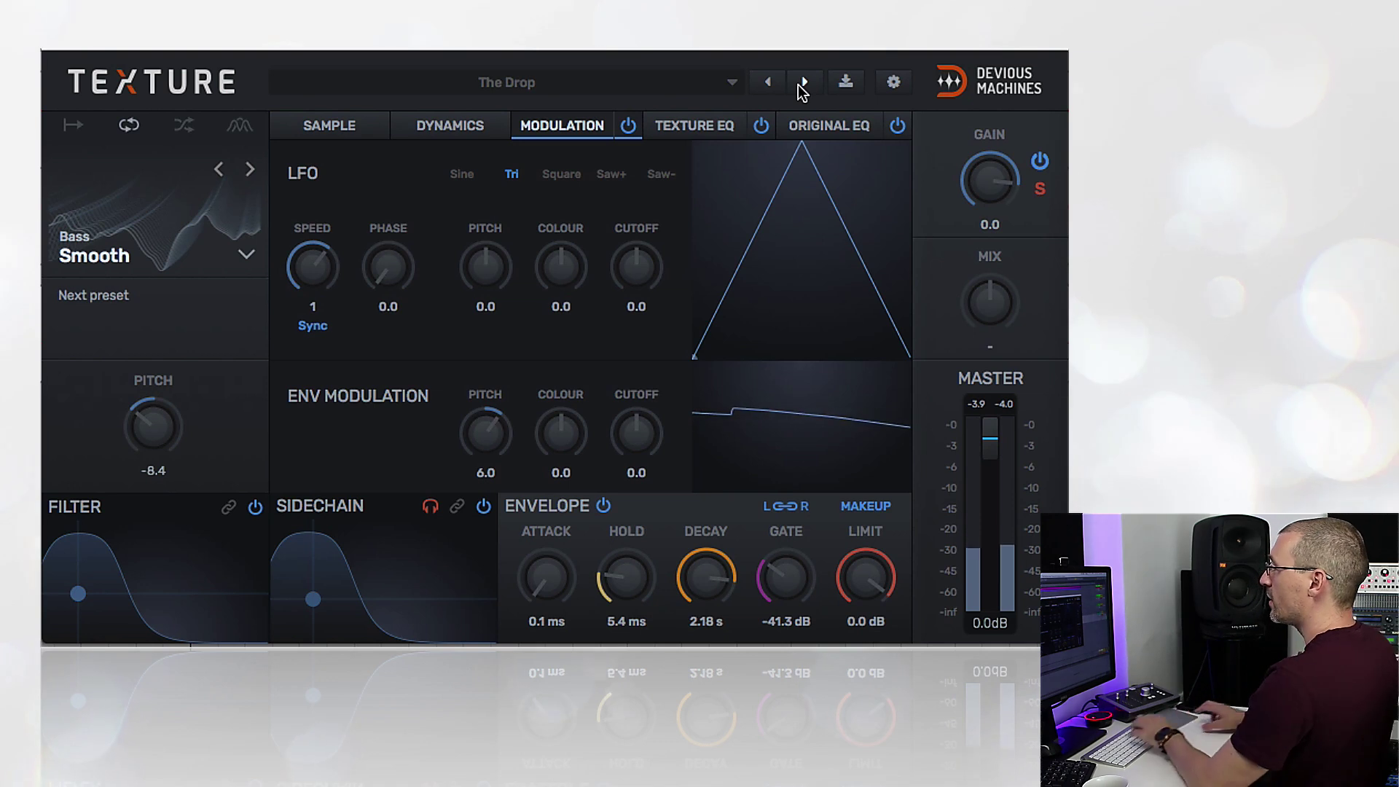
{"action": "left_click", "coordinate": [799, 84]}
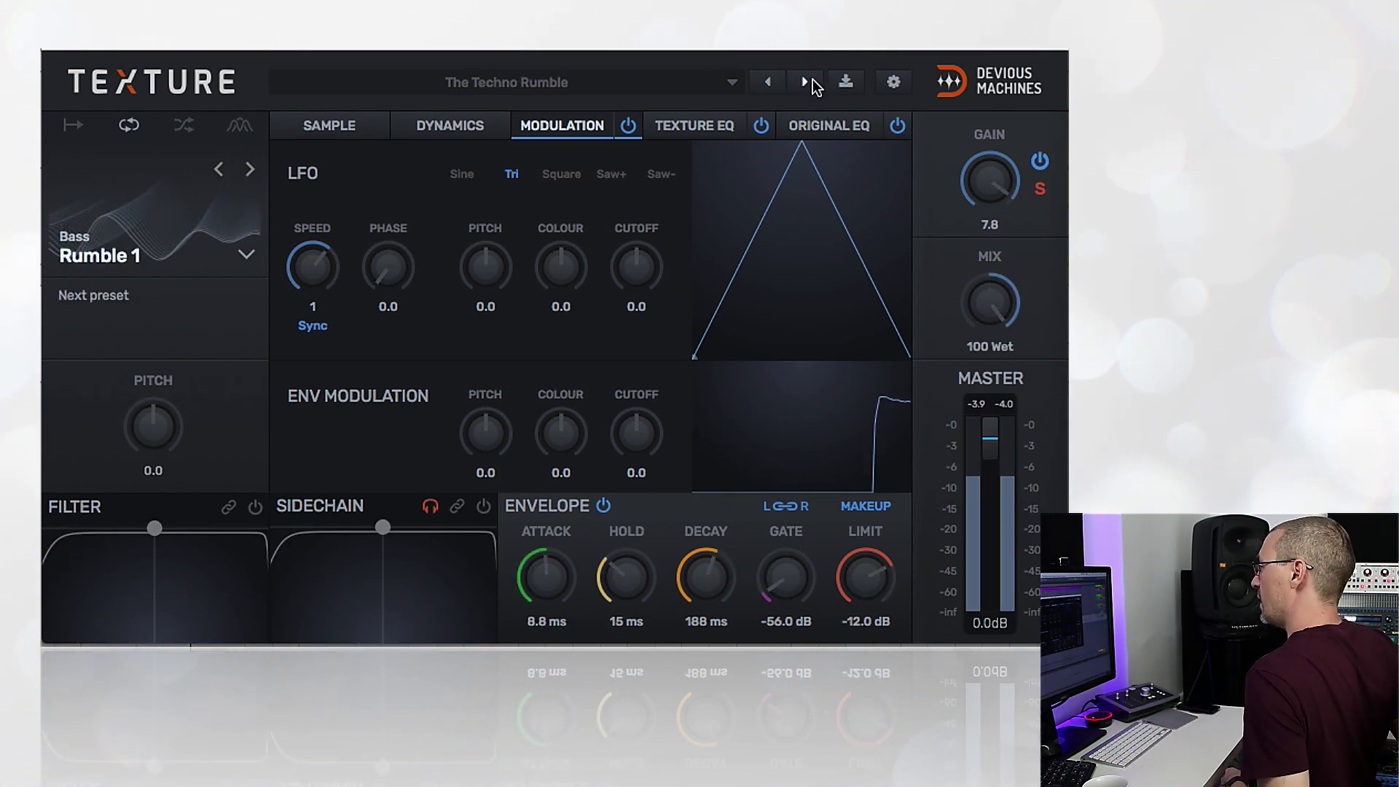
- Load the factory preset Big Riser 2 from the Risers category and advance to Big Riser 3
{"action": "left_click", "coordinate": [495, 81]}
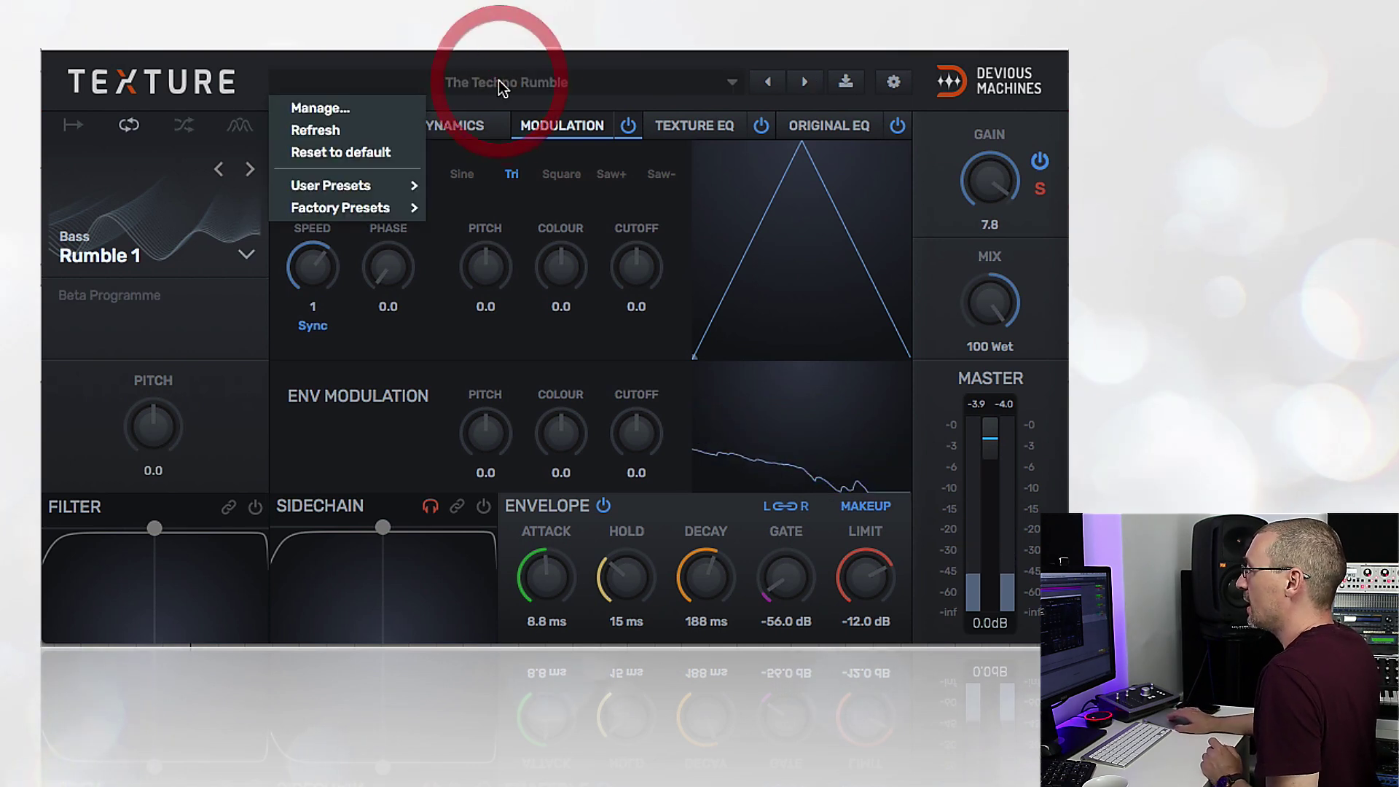
{"action": "left_click", "coordinate": [641, 91]}
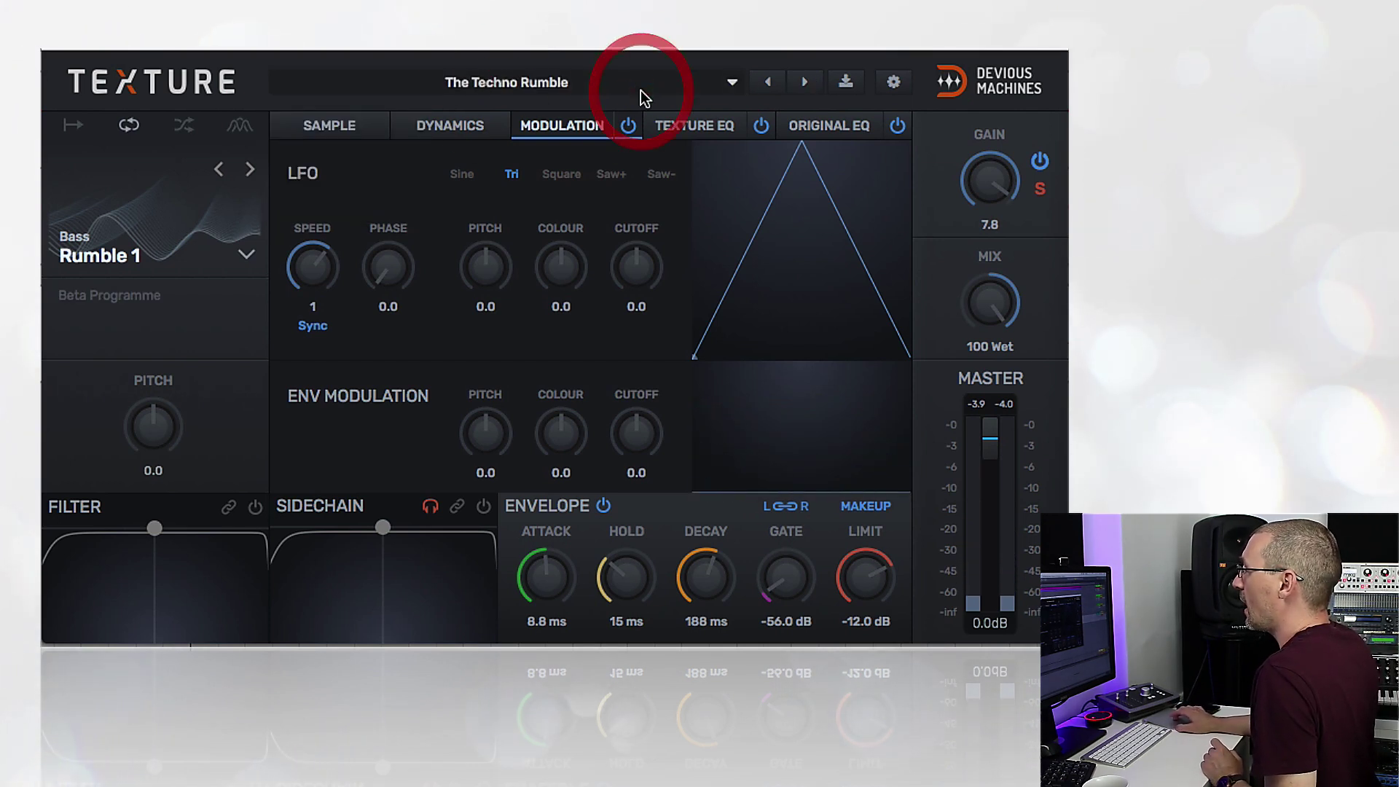
{"action": "left_click", "coordinate": [735, 86]}
{"action": "mouse_move", "coordinate": [352, 204]}
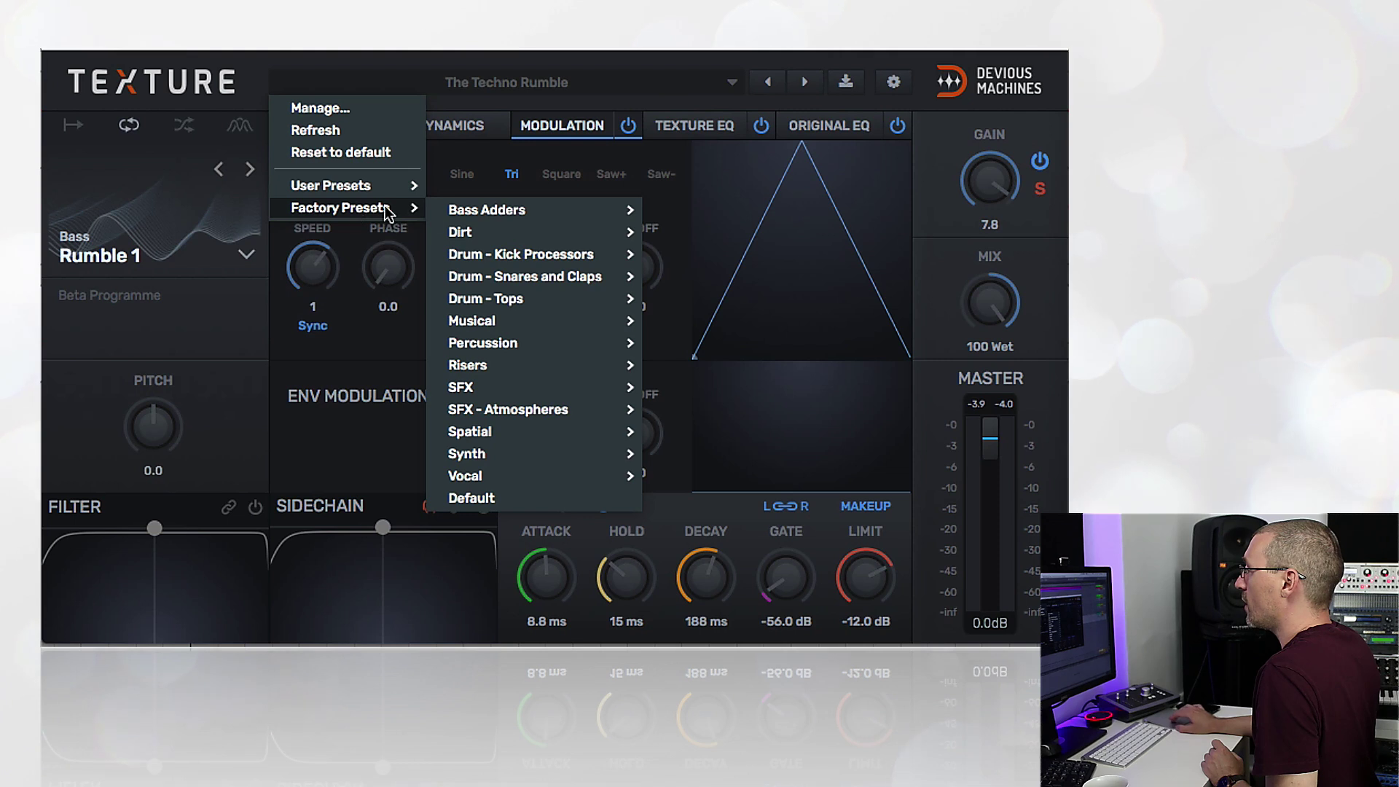
{"action": "mouse_move", "coordinate": [510, 369]}
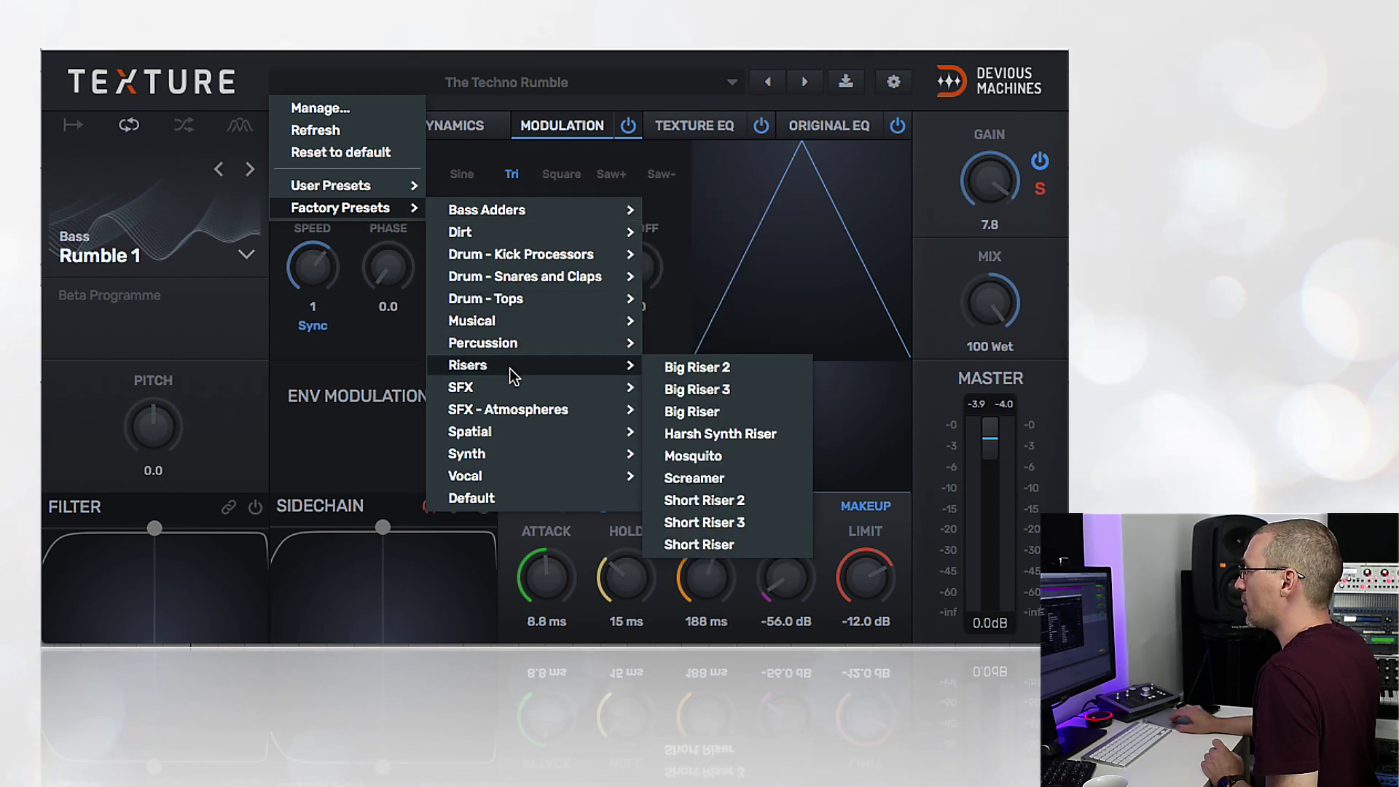
{"action": "left_click", "coordinate": [683, 373]}
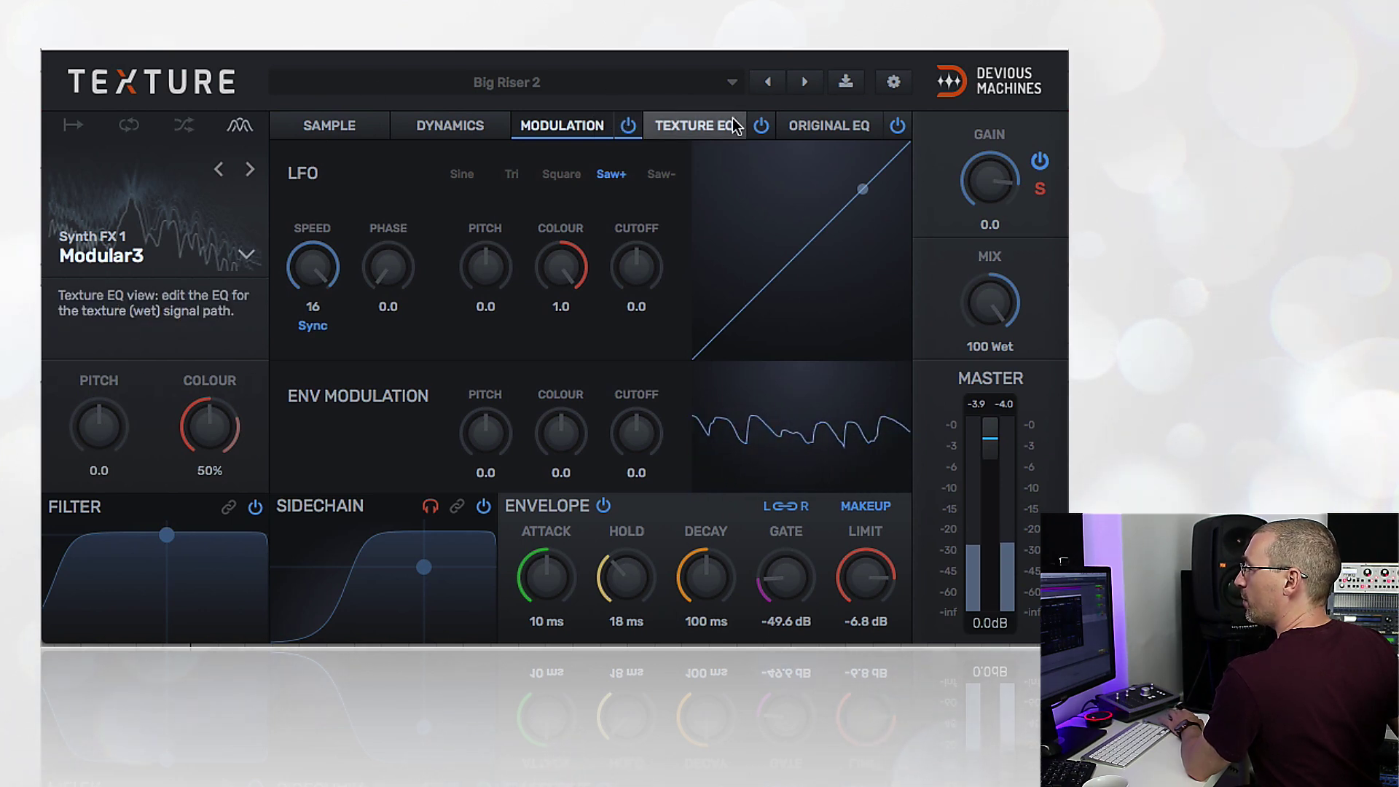
{"action": "left_click", "coordinate": [802, 83]}
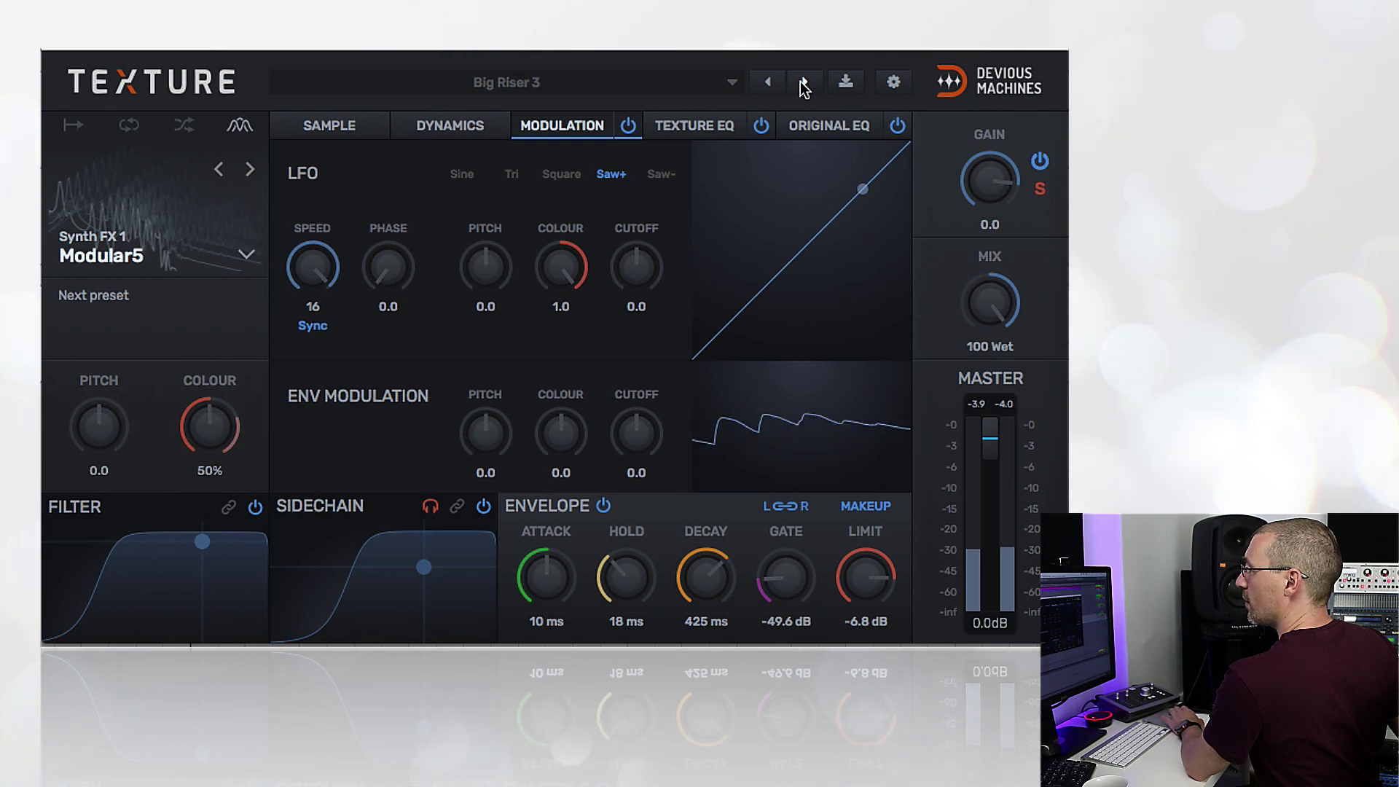
- Load the factory preset Add Bite from Drum - Snares and Claps and advance to Dark Stereo Gate
{"action": "left_click", "coordinate": [725, 86]}
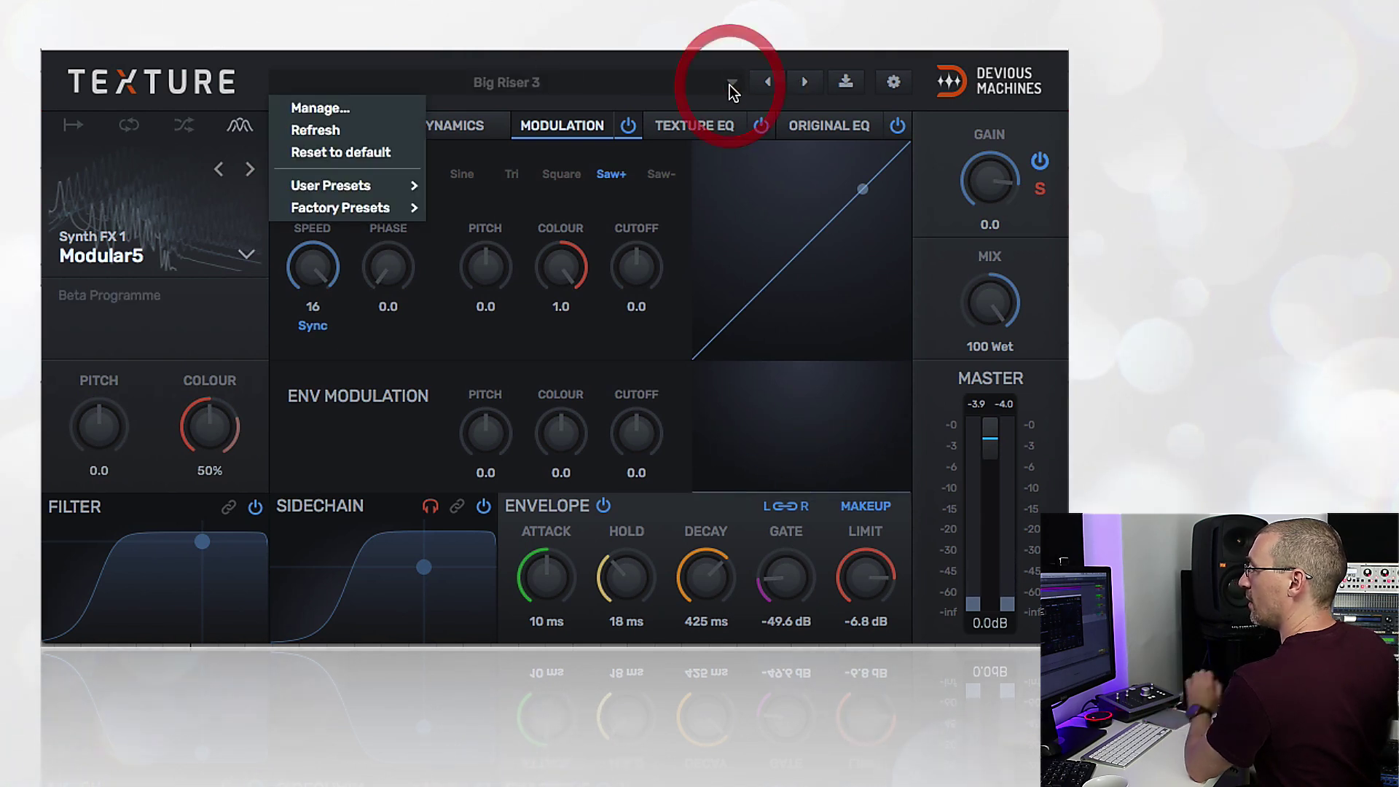
{"action": "mouse_move", "coordinate": [389, 207]}
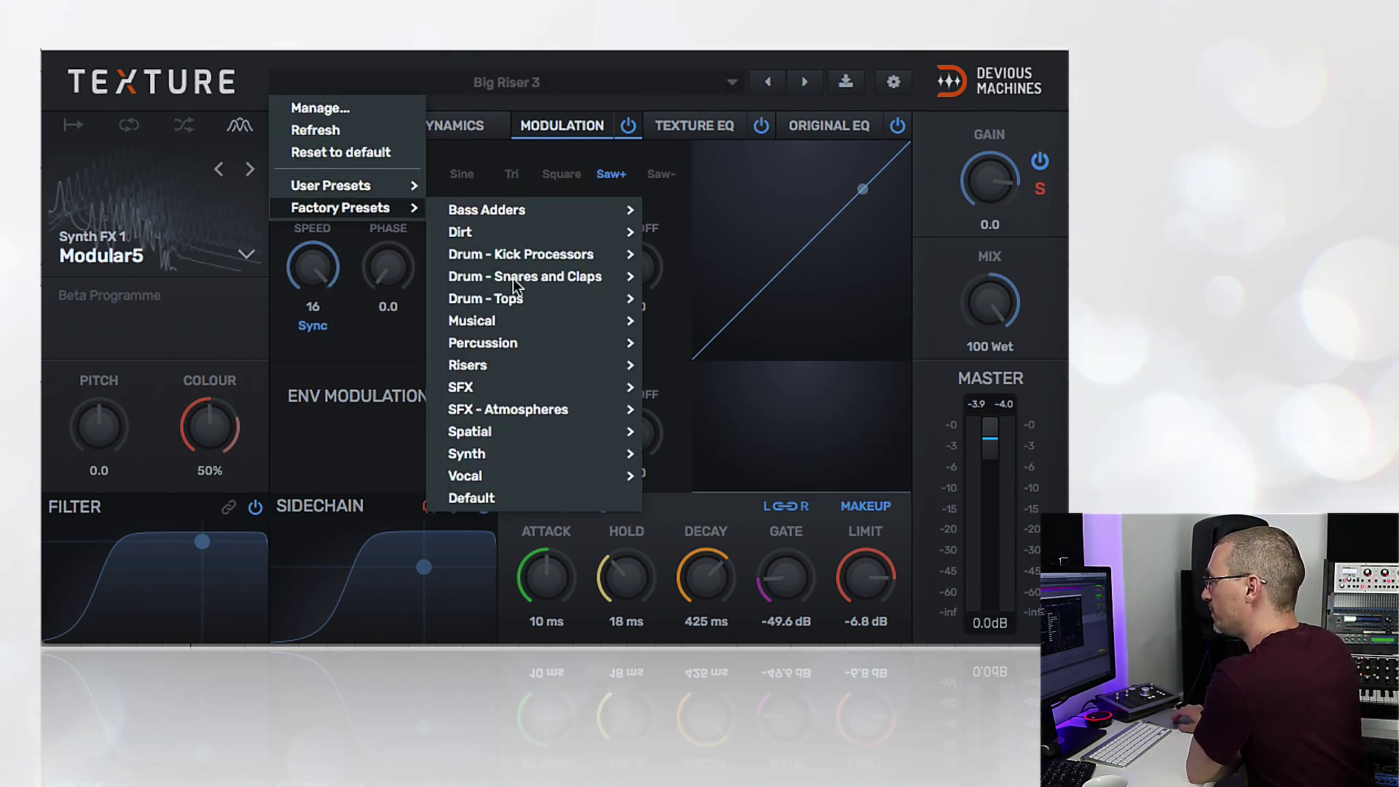
{"action": "mouse_move", "coordinate": [548, 301]}
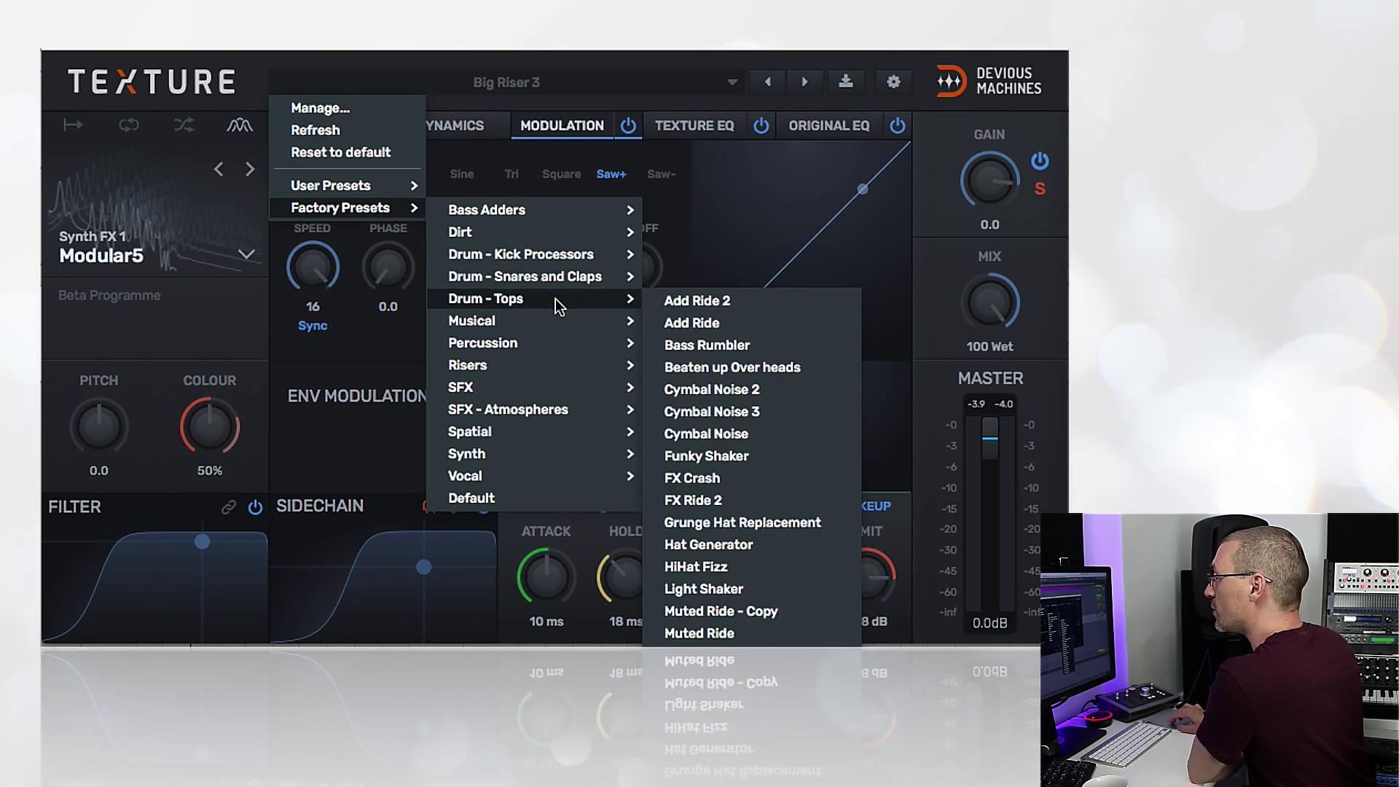
{"action": "mouse_move", "coordinate": [532, 274]}
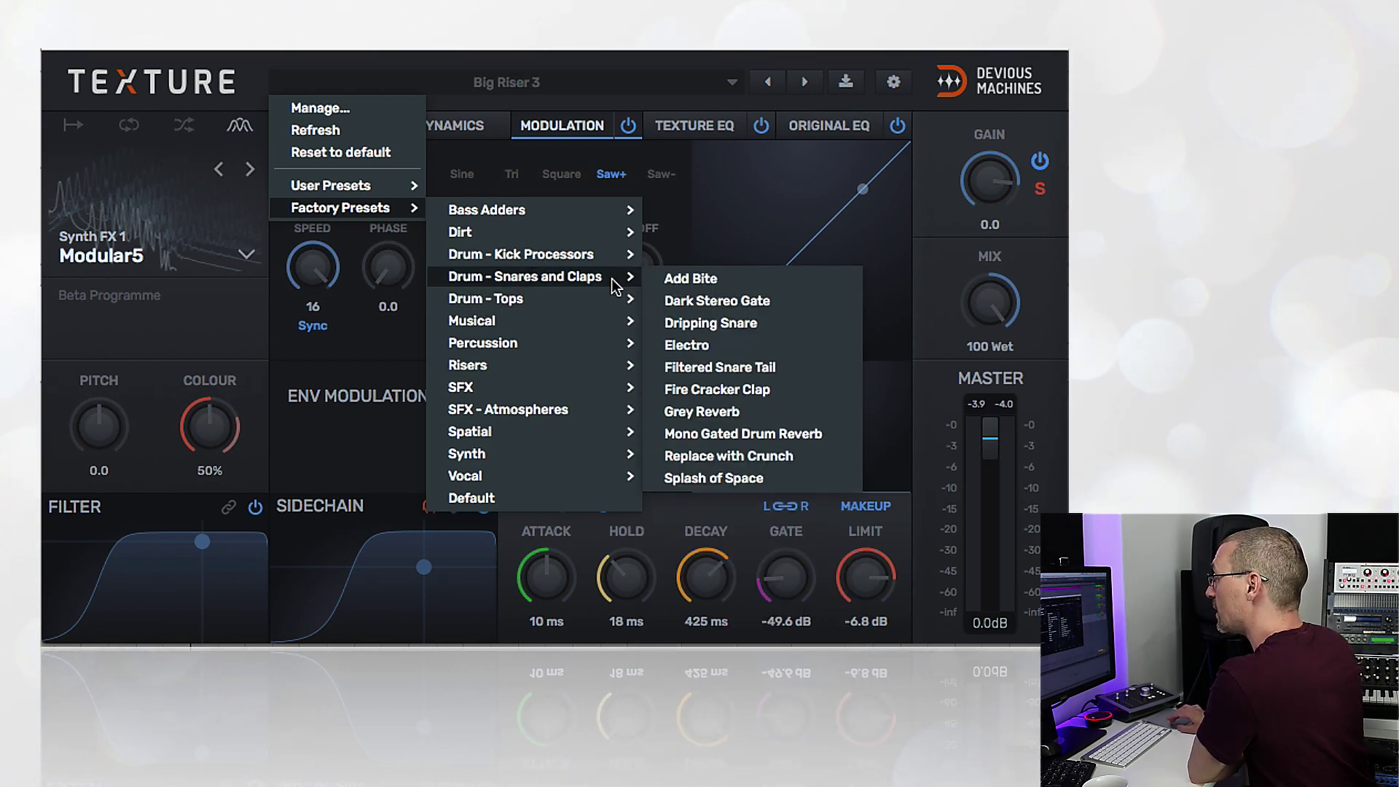
{"action": "left_click", "coordinate": [701, 284]}
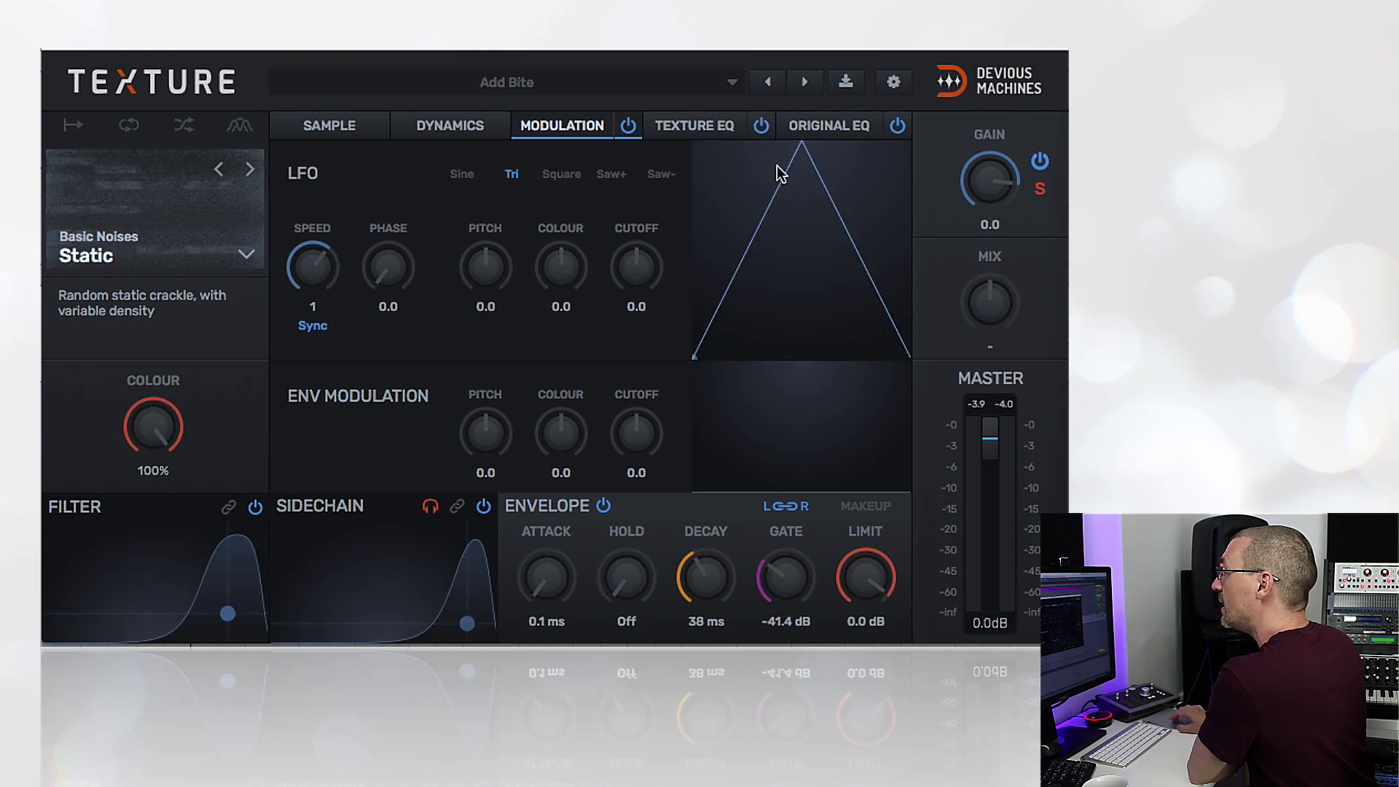
{"action": "left_click", "coordinate": [810, 86]}
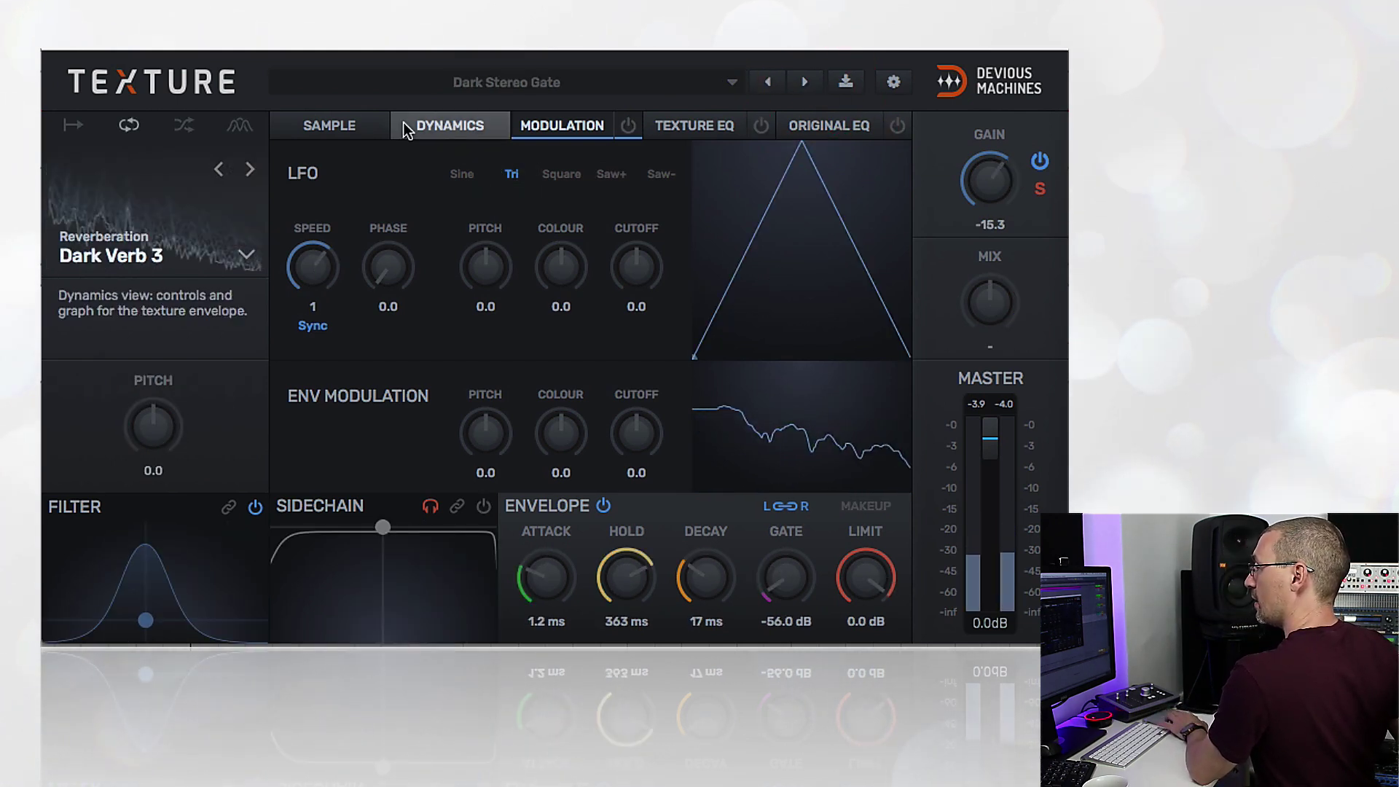
- Check the sample view, switch to the dynamics view and load the next preset, Dripping Snare
{"action": "left_click", "coordinate": [368, 125]}
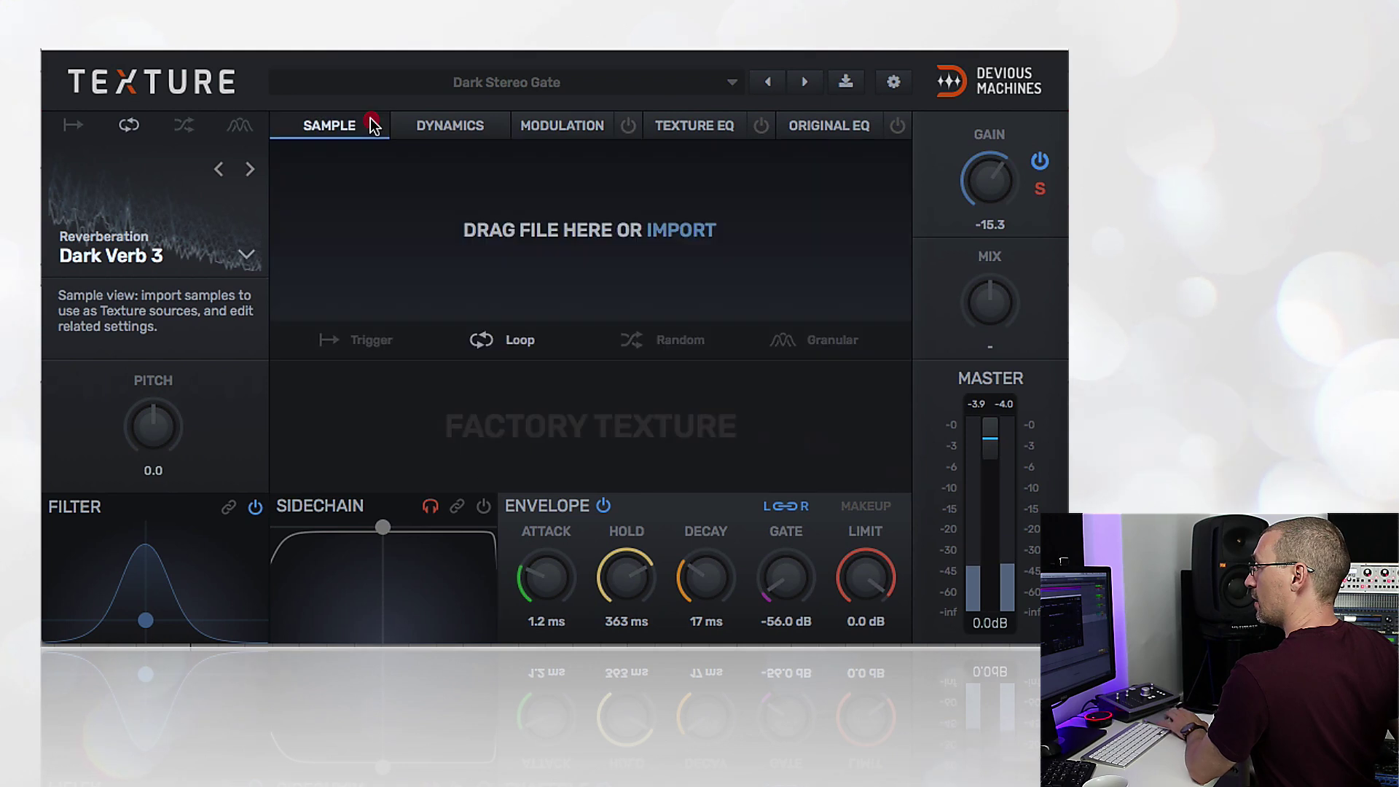
{"action": "left_click", "coordinate": [477, 133]}
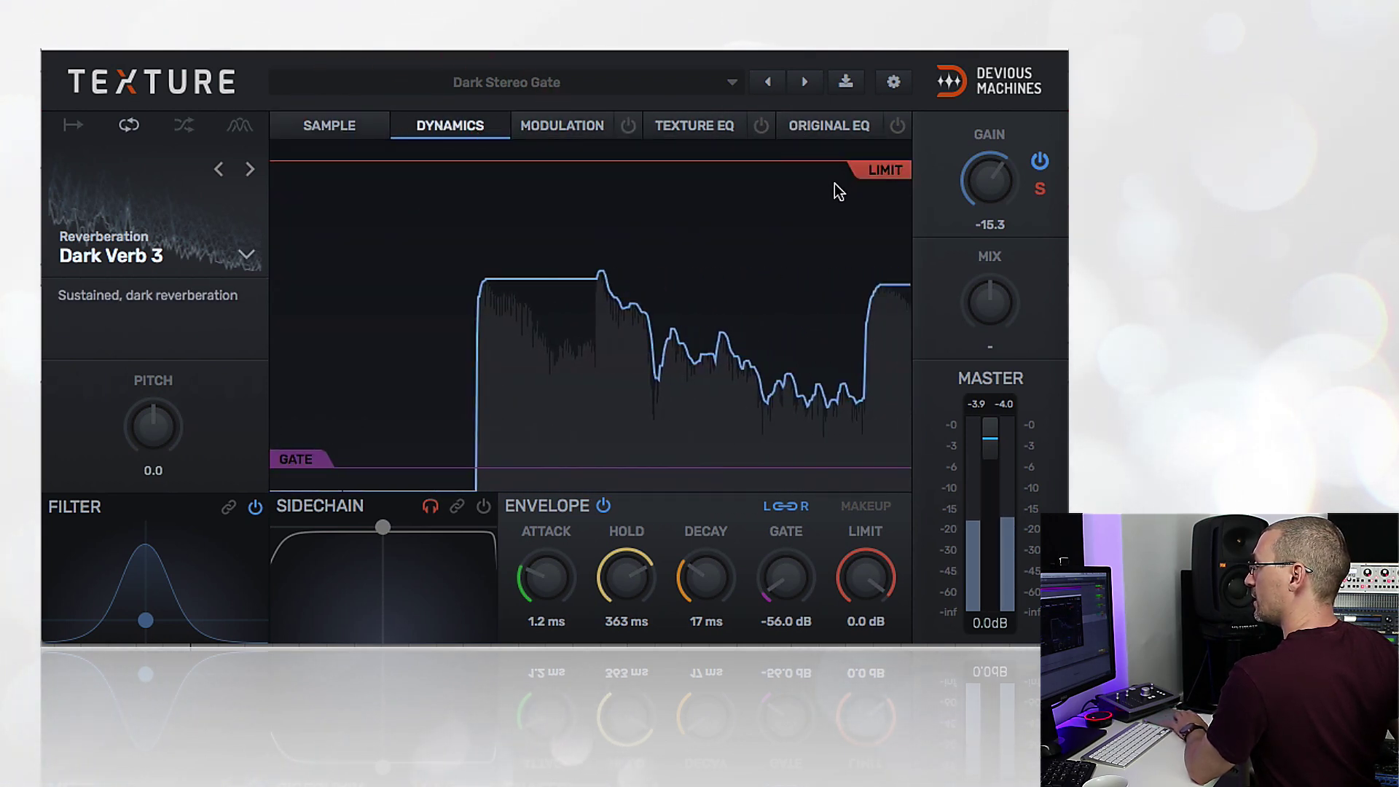
{"action": "left_click", "coordinate": [805, 83]}
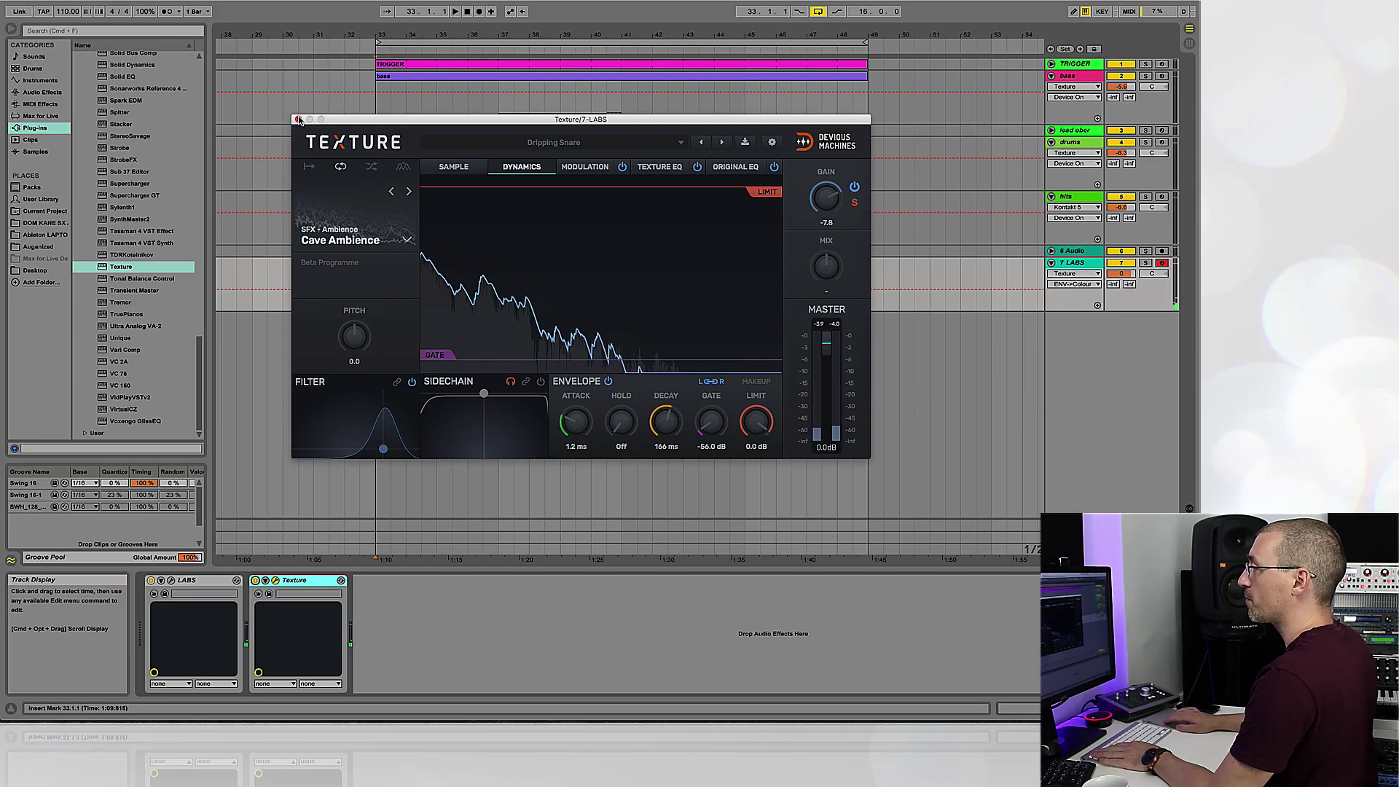
- Close the Texture window, select the hits track and solo it
{"action": "left_click", "coordinate": [298, 119]}
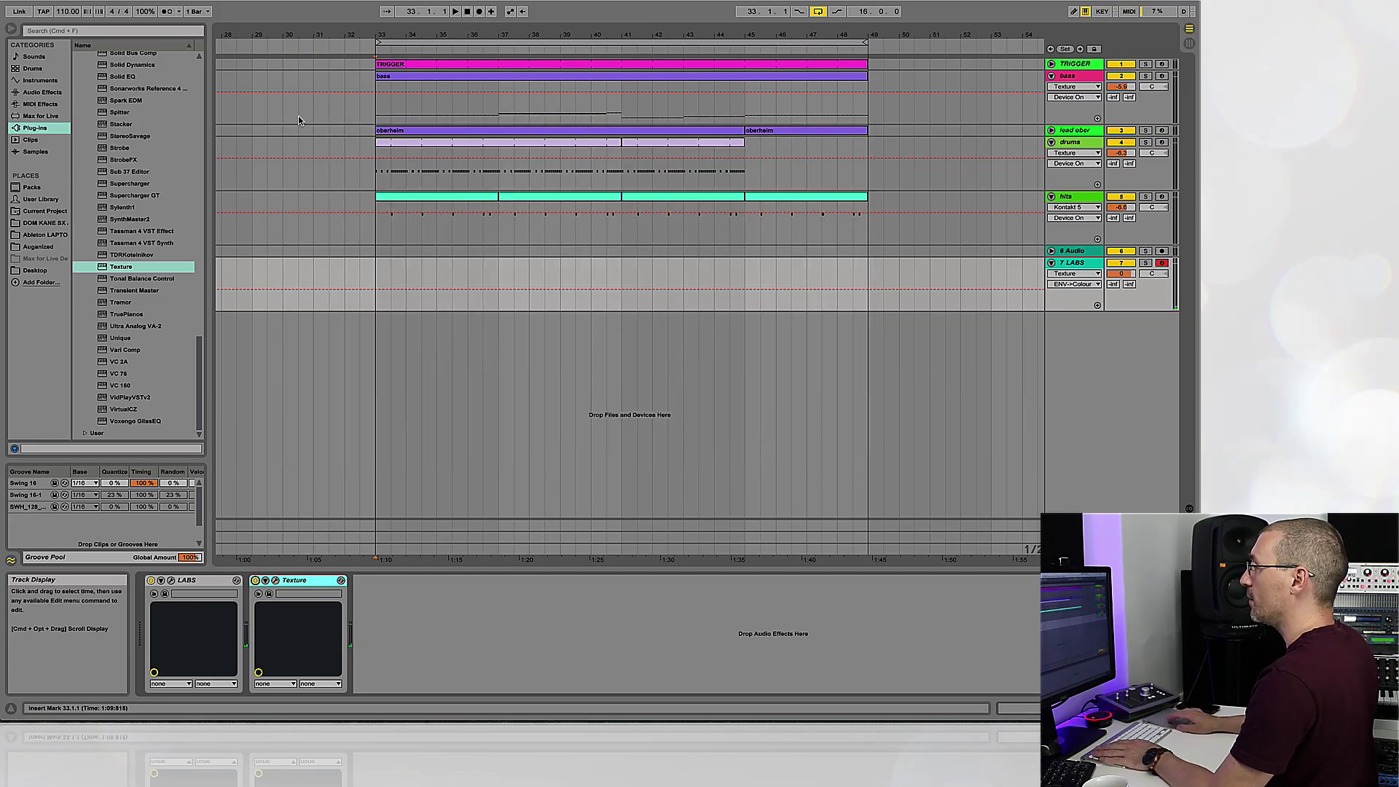
{"action": "left_click", "coordinate": [396, 207]}
{"action": "left_click", "coordinate": [377, 236]}
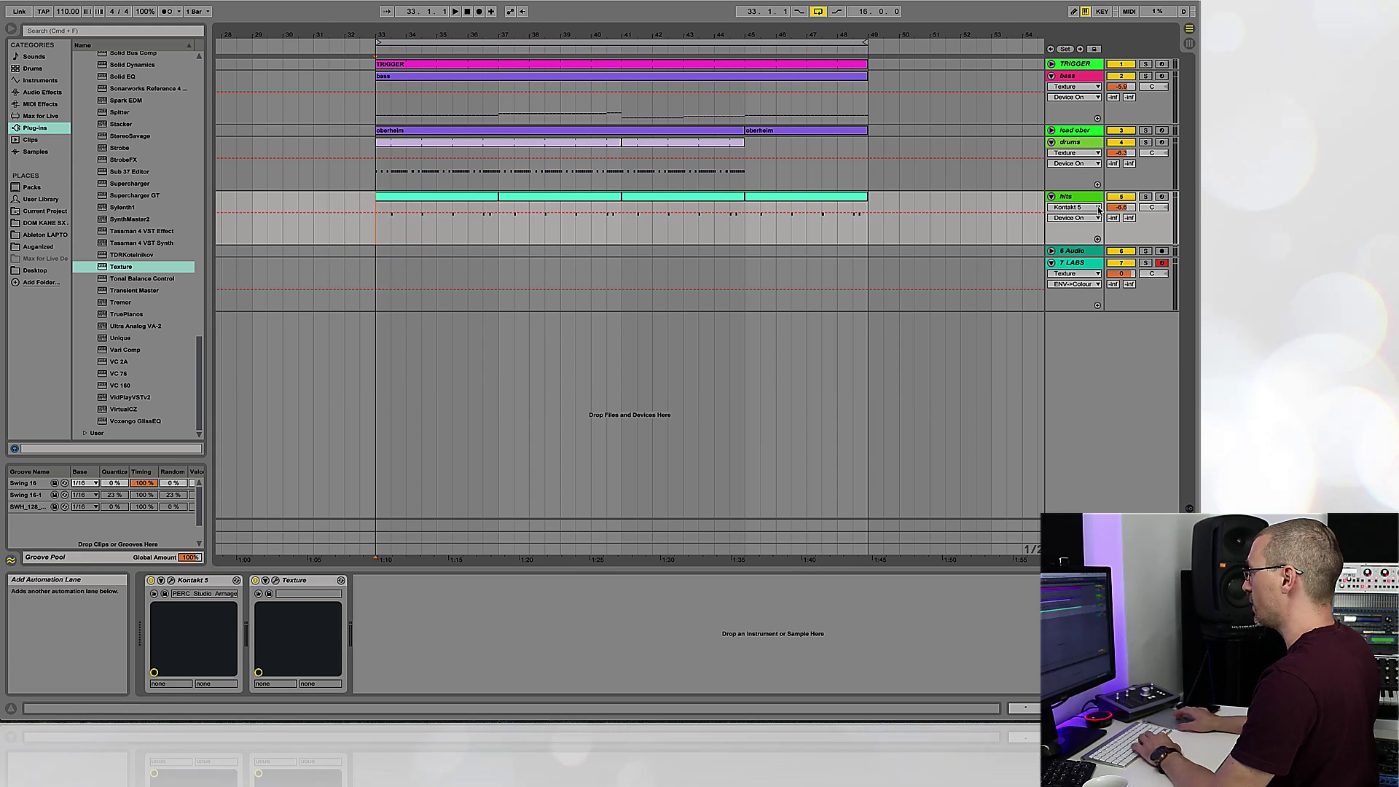
{"action": "left_click", "coordinate": [1145, 197]}
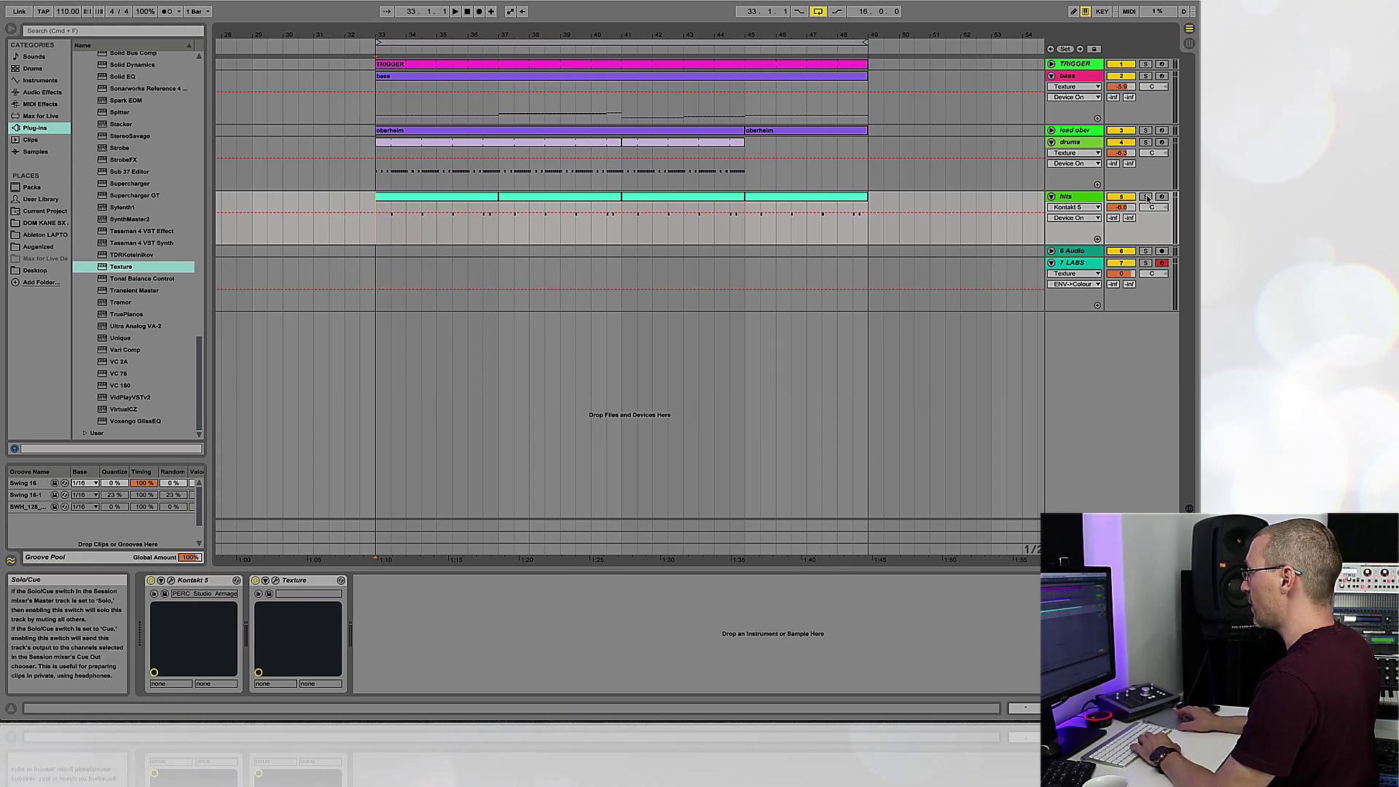
- Bypass Texture on the hits track and play the first hits clip from its start to hear it dry
{"action": "left_click", "coordinate": [432, 201]}
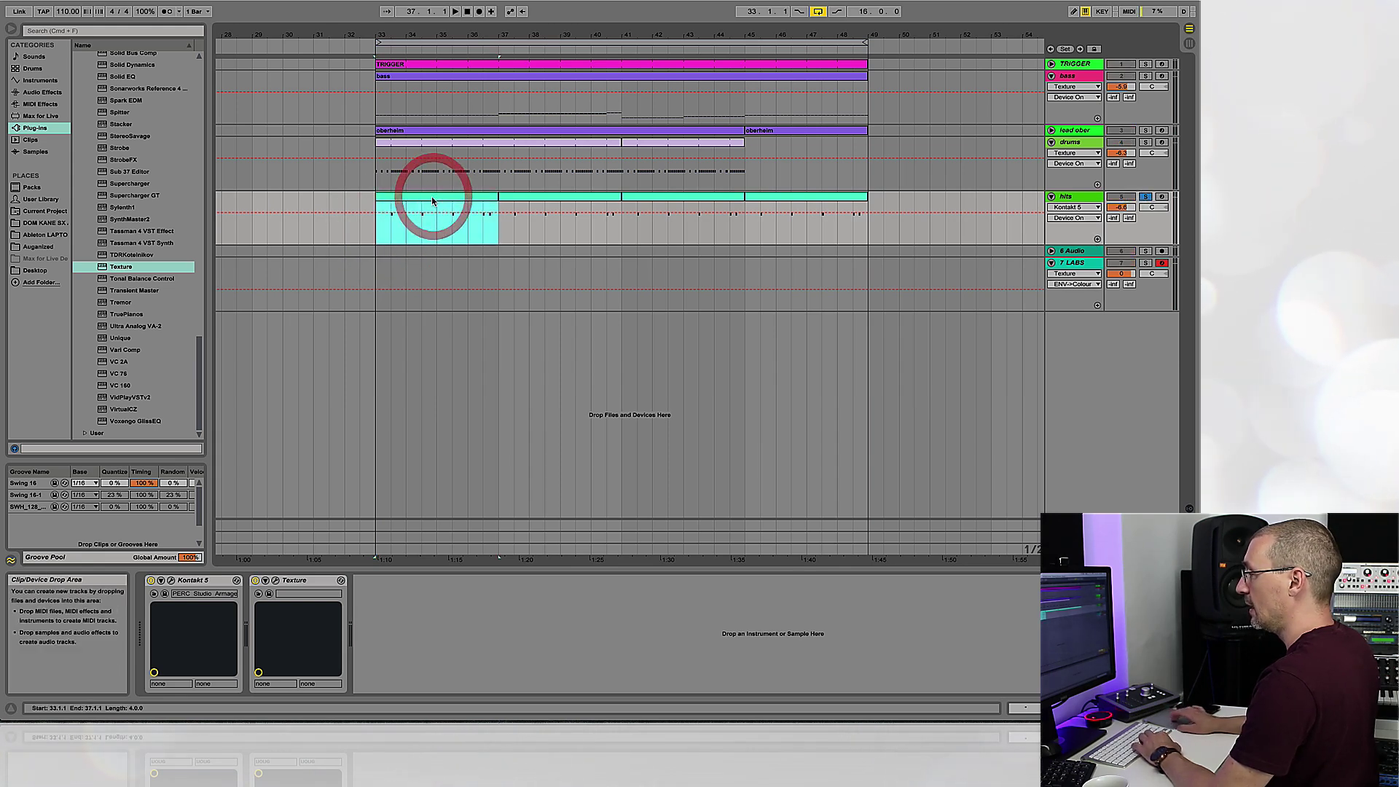
{"action": "left_click", "coordinate": [255, 581]}
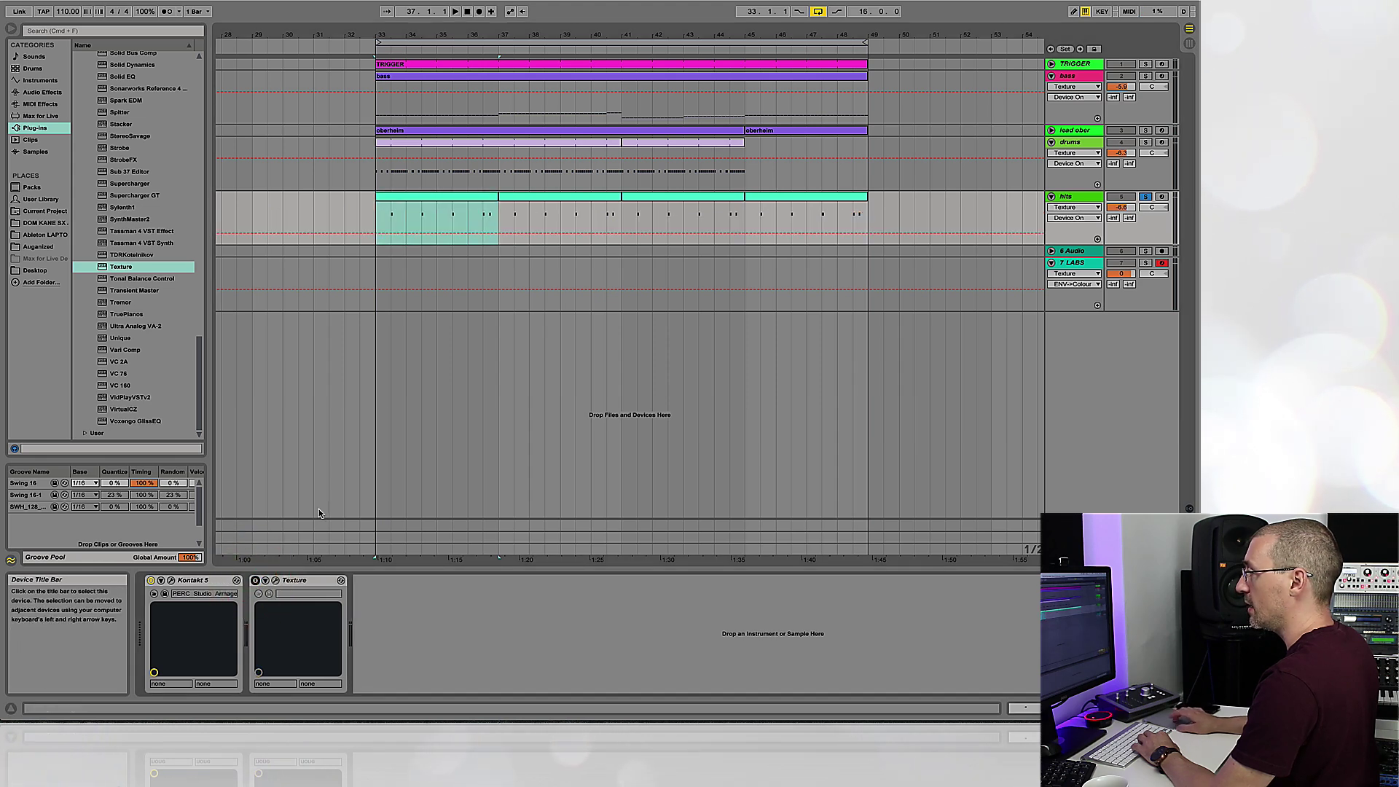
{"action": "left_click", "coordinate": [397, 197]}
{"action": "key", "text": "space"}
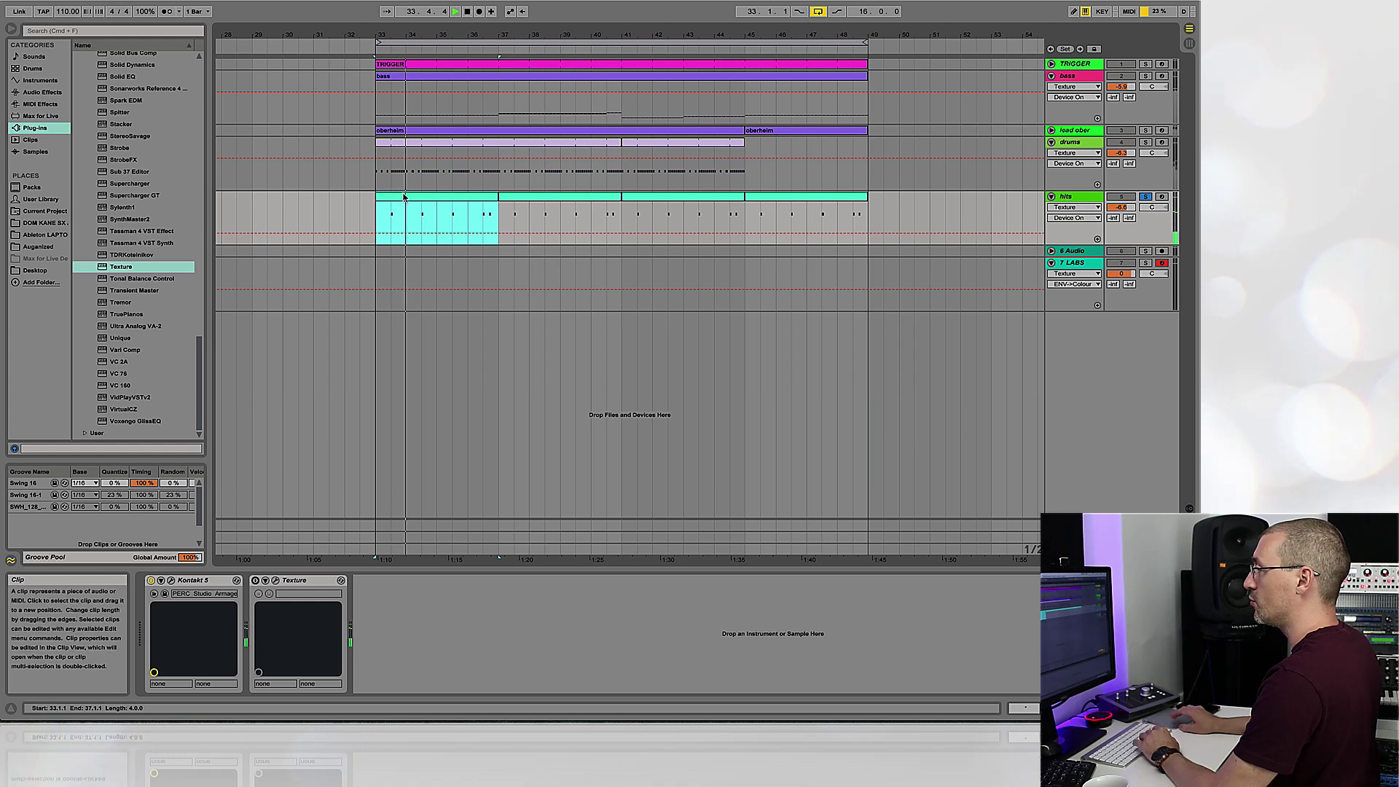
{"action": "key", "text": "space"}
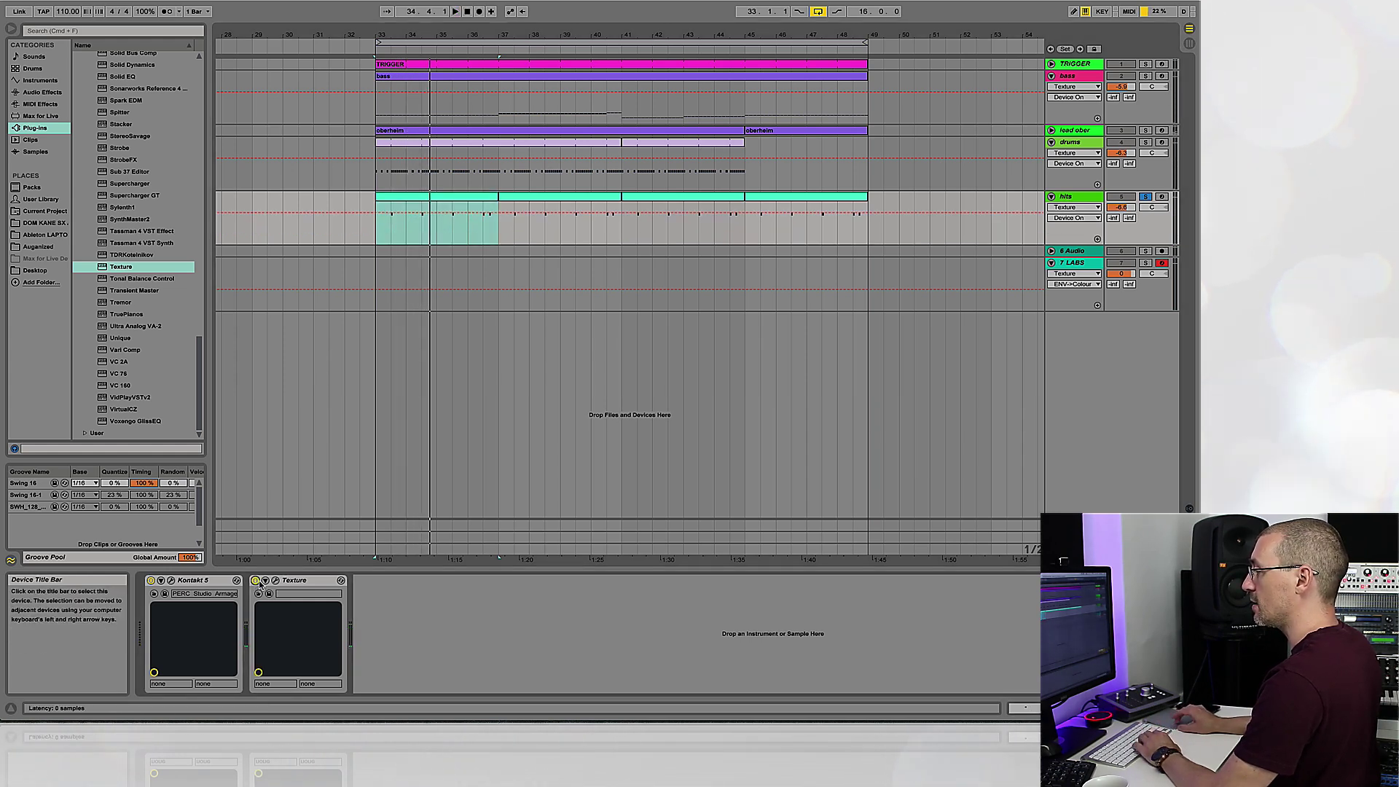
- View Texture's settings on the hits track during playback, close its window and unsolo the track
{"action": "left_click", "coordinate": [276, 581]}
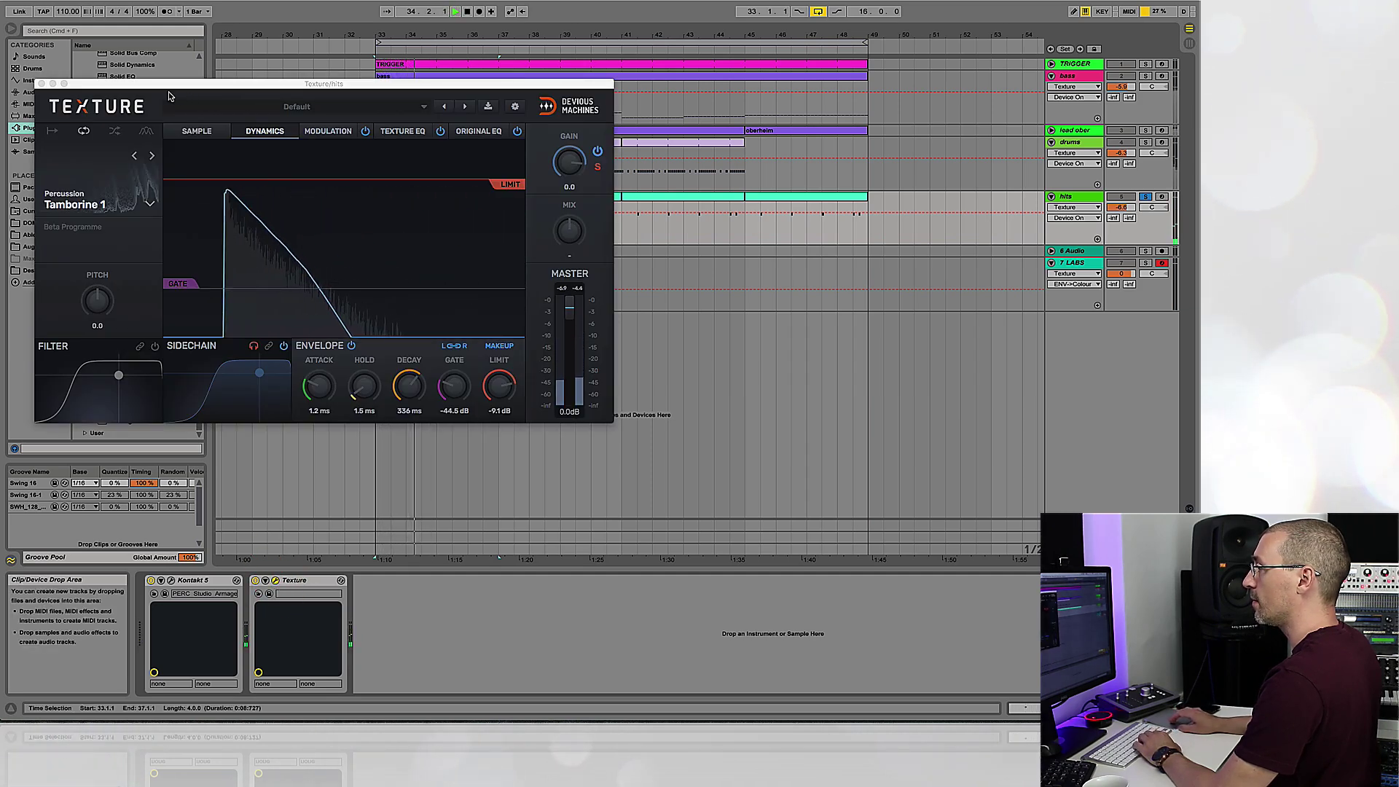
{"action": "left_click", "coordinate": [39, 83]}
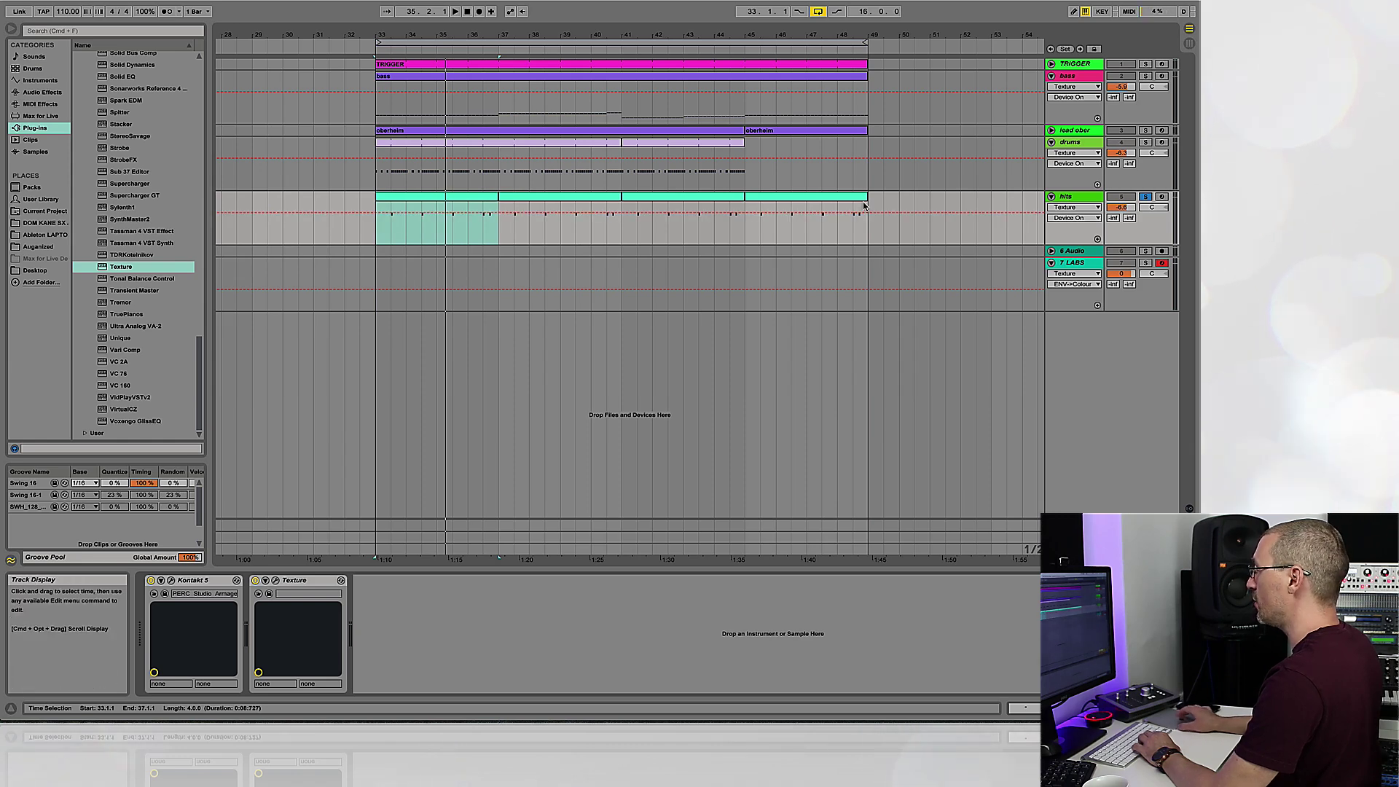
{"action": "left_click", "coordinate": [1145, 197]}
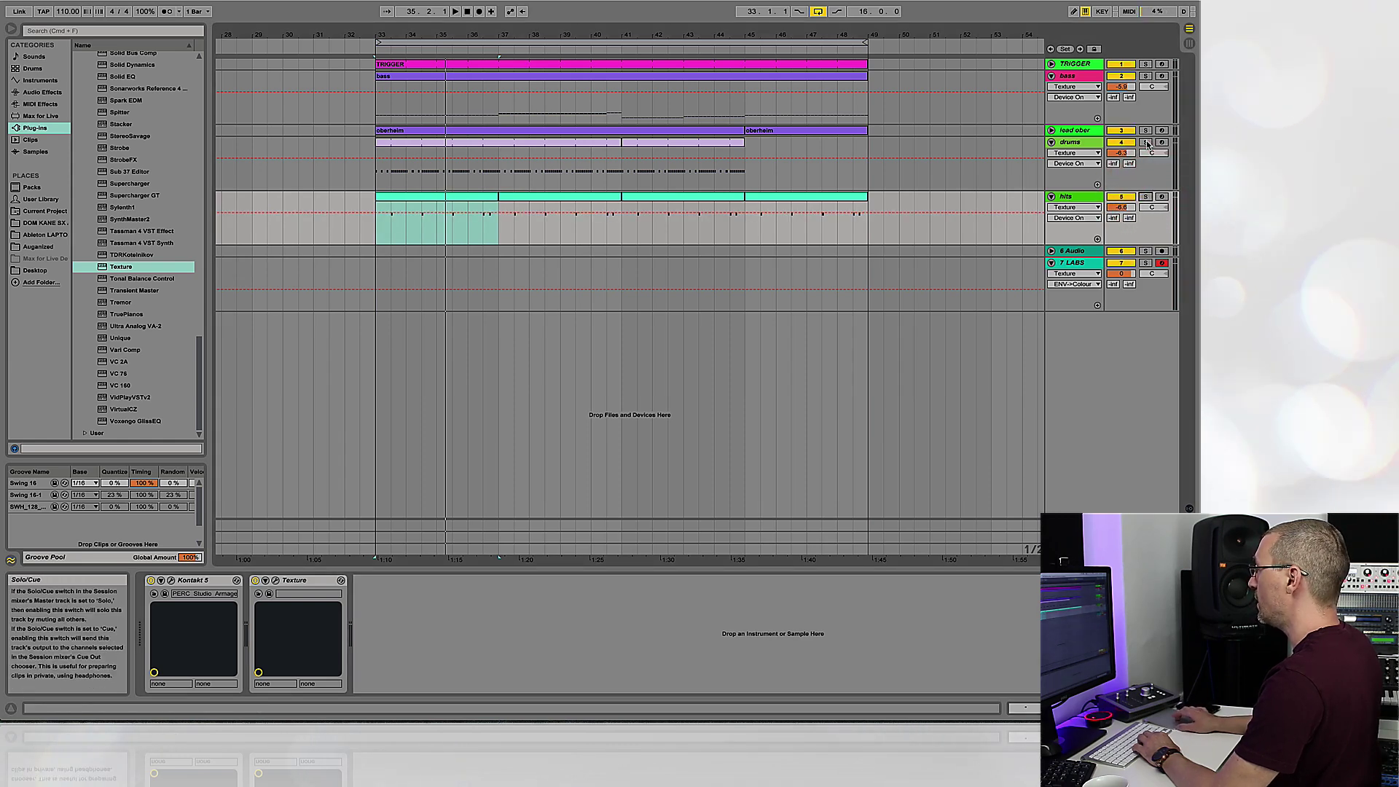
- Solo the drums track and play it from the start of its first clip
{"action": "left_click", "coordinate": [1092, 145]}
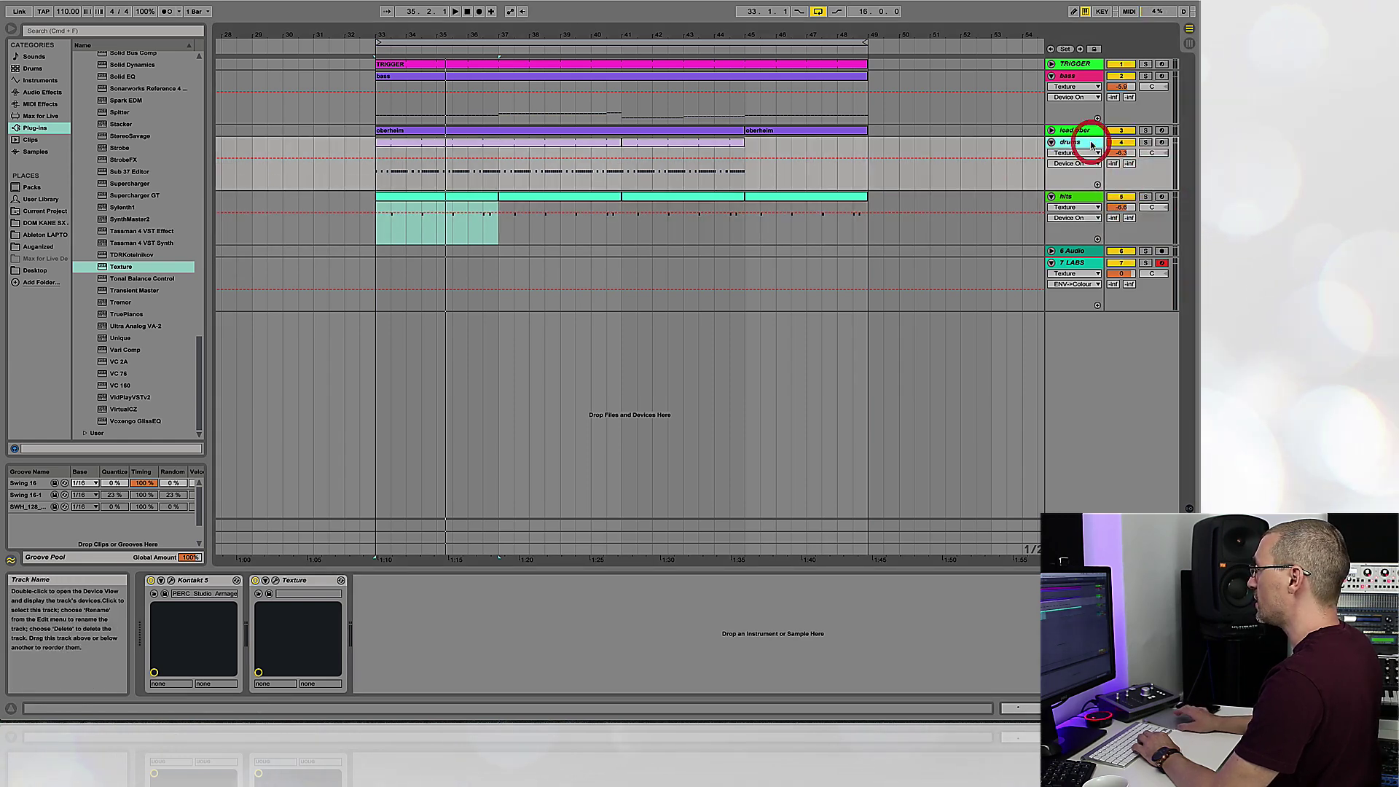
{"action": "left_click", "coordinate": [434, 142]}
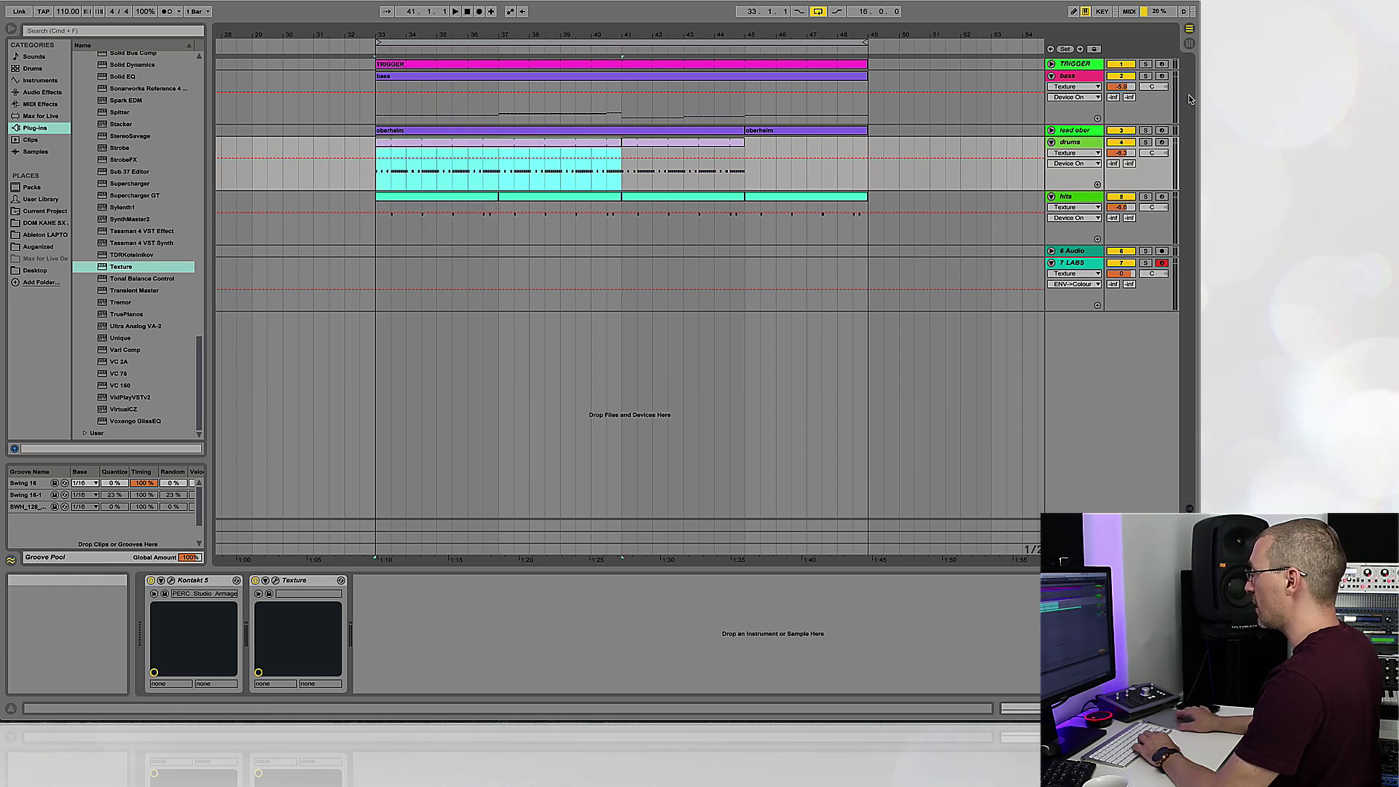
{"action": "left_click", "coordinate": [1146, 142]}
{"action": "key", "text": "space"}
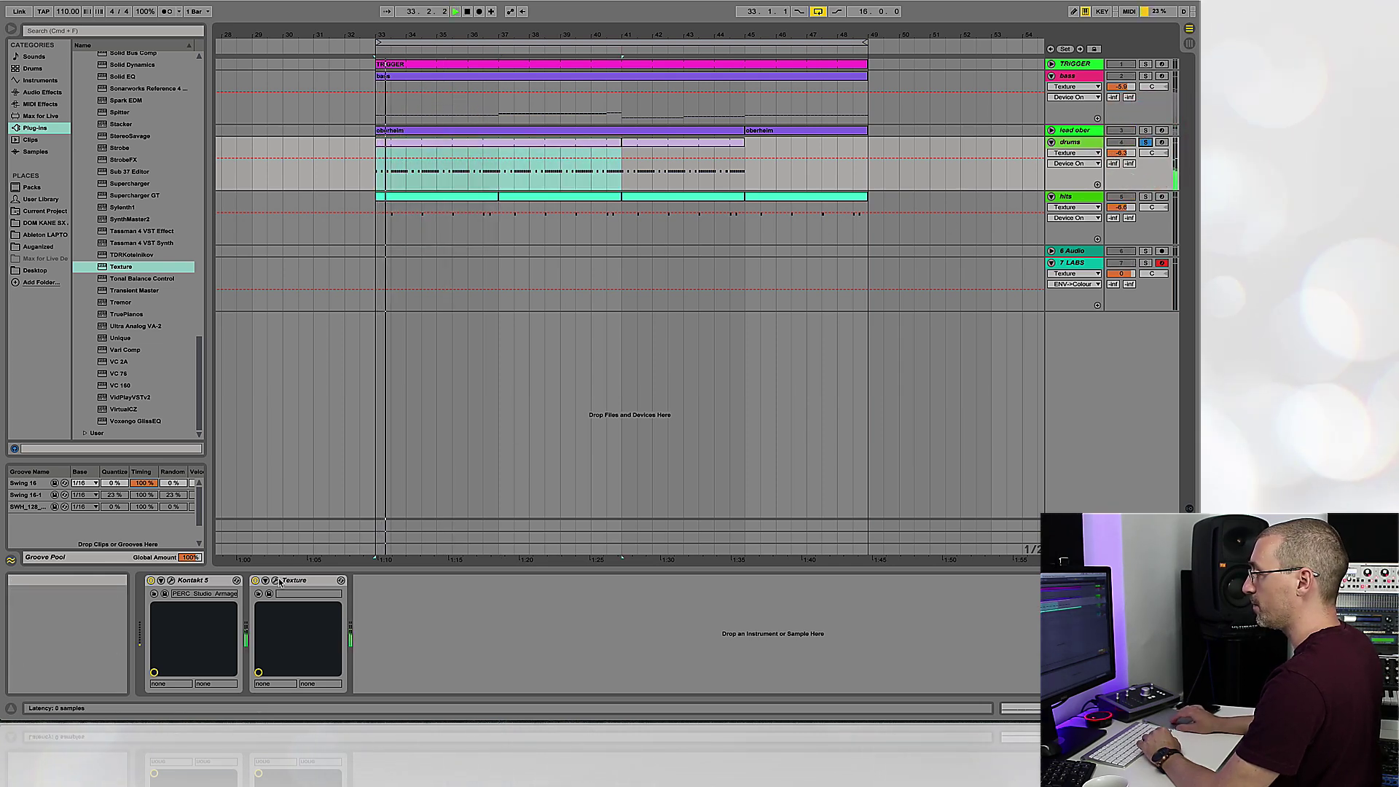
- Compare the drums with Texture bypassed and active during playback, with the plug-in's window open
{"action": "left_click", "coordinate": [255, 581]}
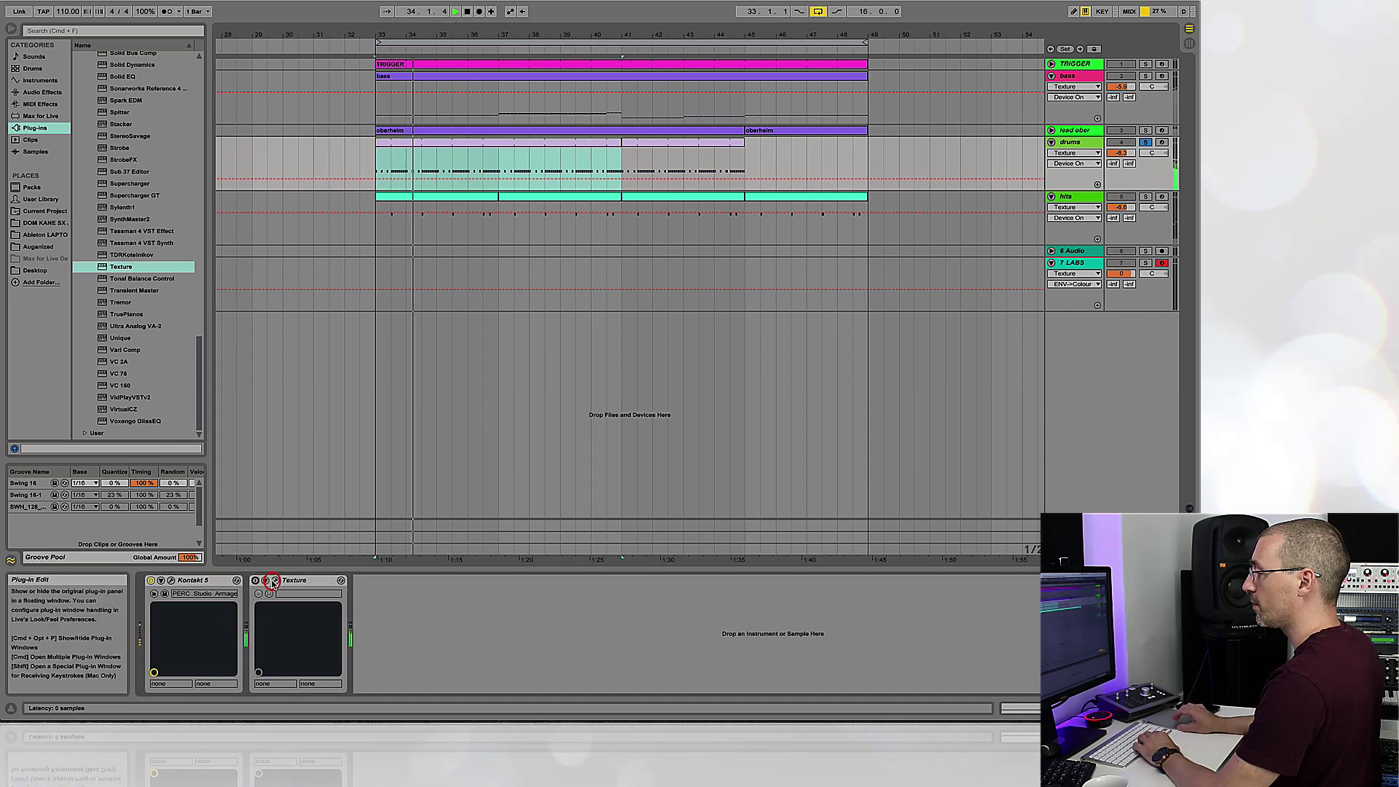
{"action": "left_click", "coordinate": [275, 580]}
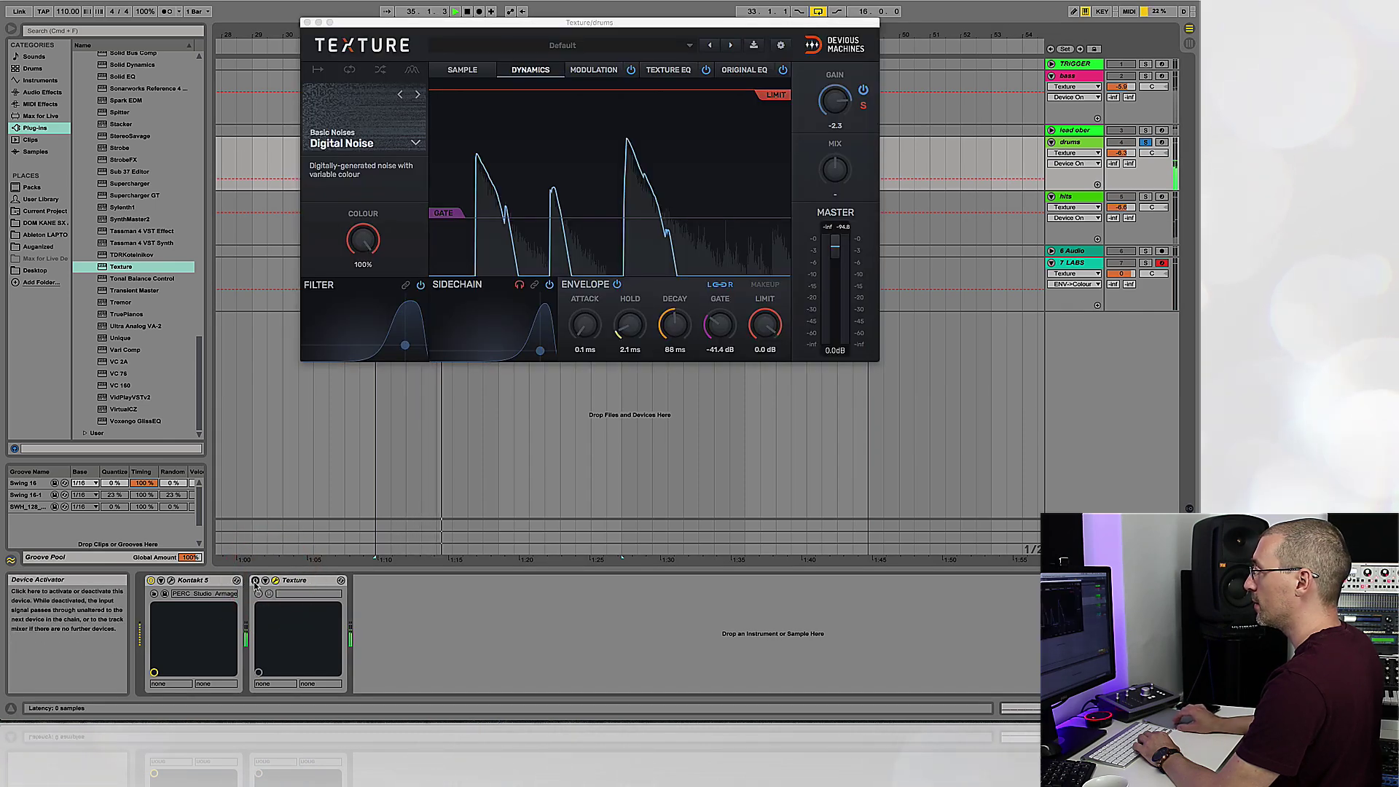
{"action": "left_click", "coordinate": [255, 581]}
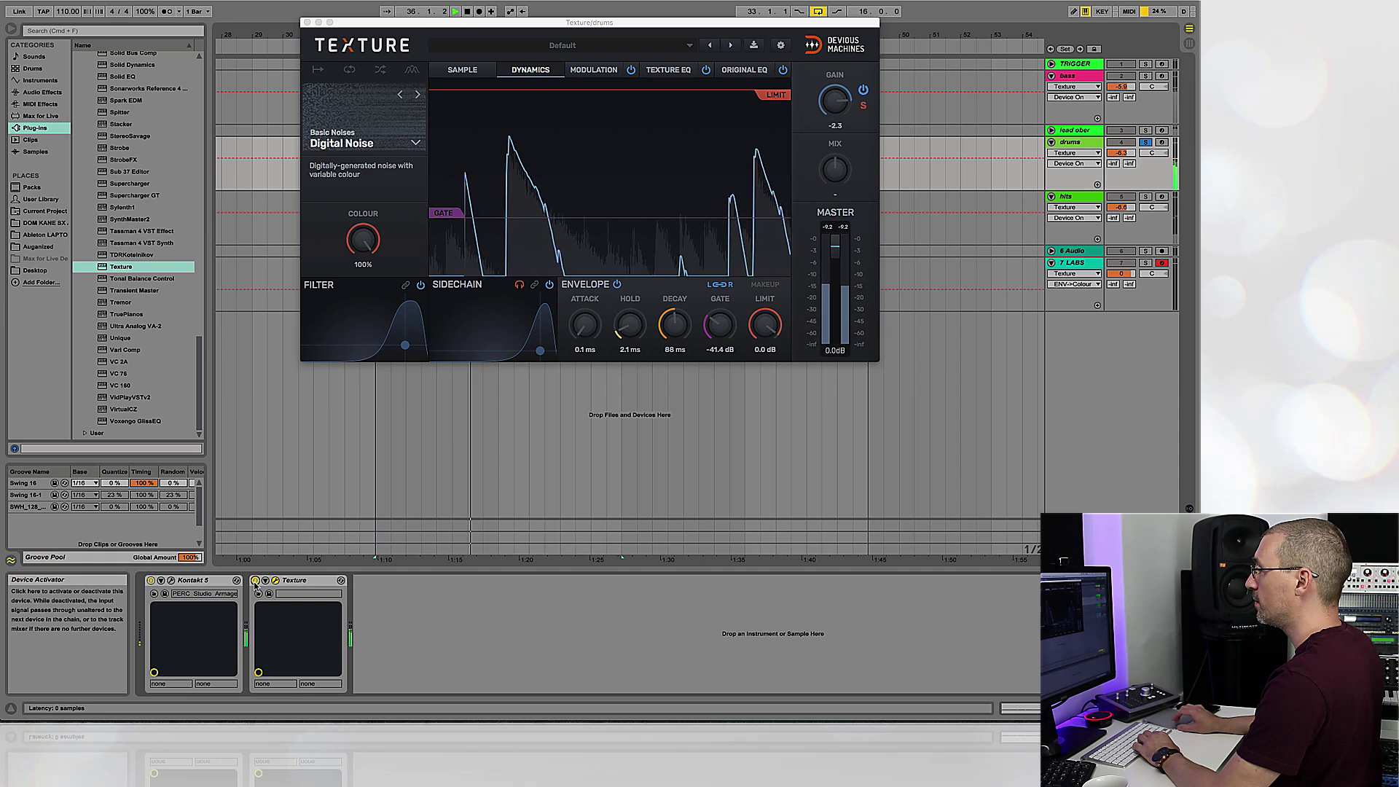
{"action": "key", "text": "space"}
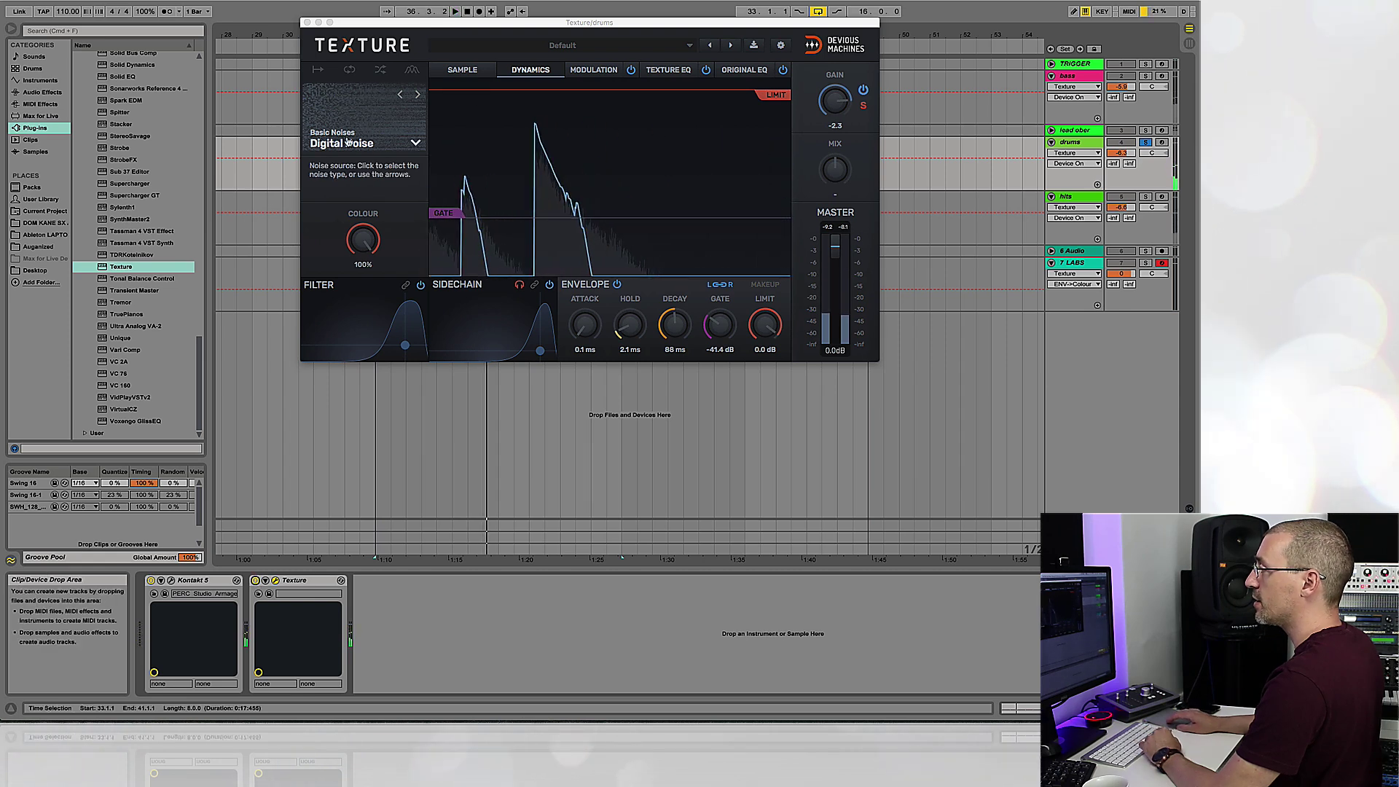
- Check Texture's EQ views for the drums, return to the dynamics view and listen to the processed drums
{"action": "left_click", "coordinate": [672, 70]}
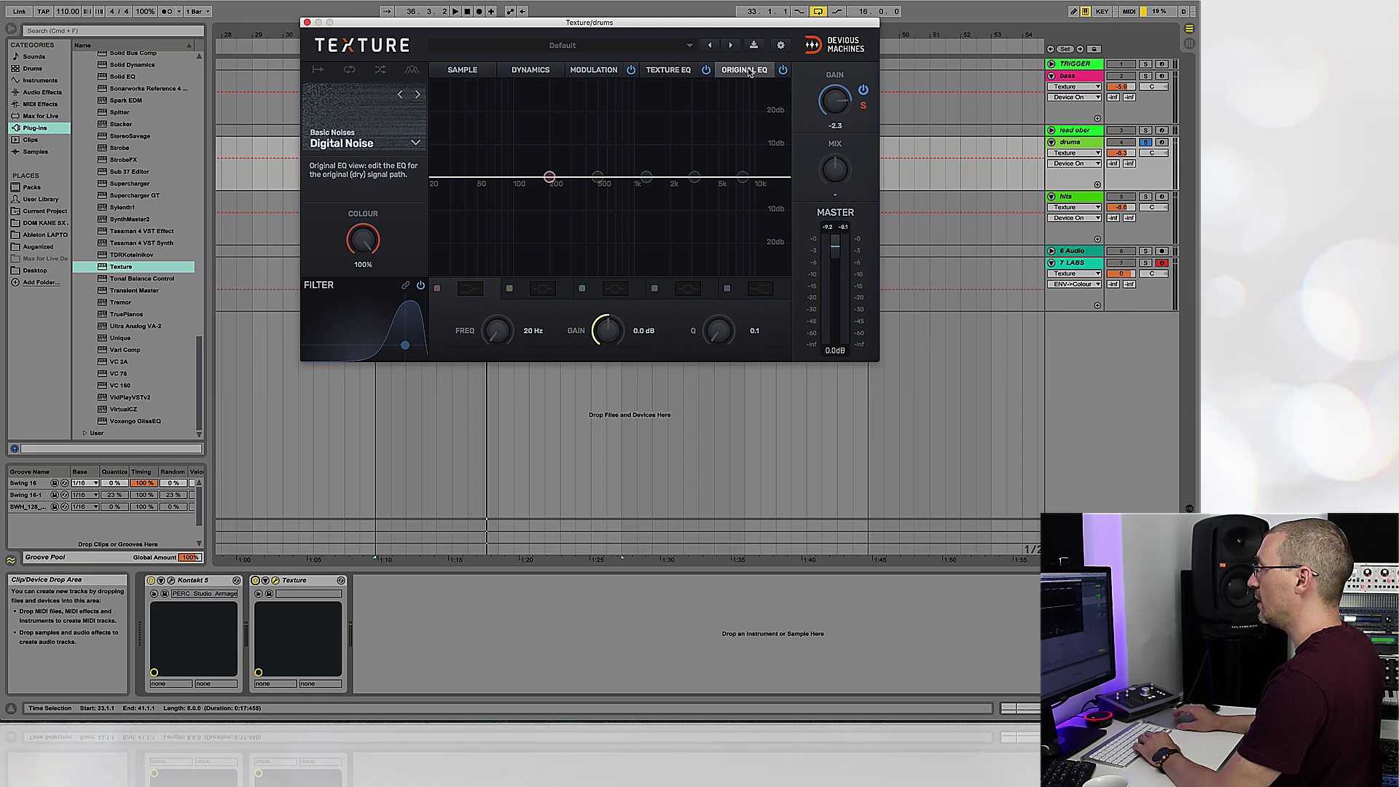
{"action": "left_click", "coordinate": [528, 70]}
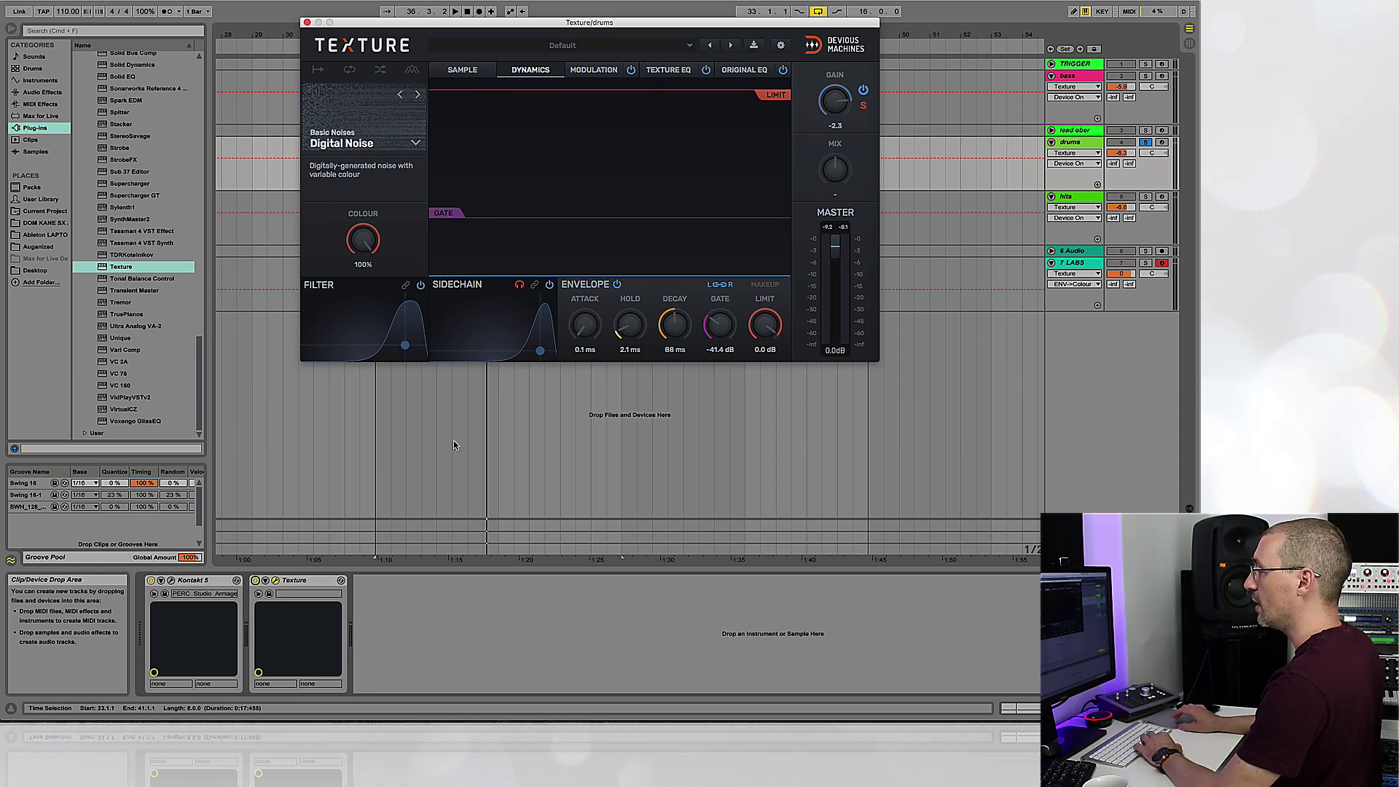
{"action": "key", "text": "space"}
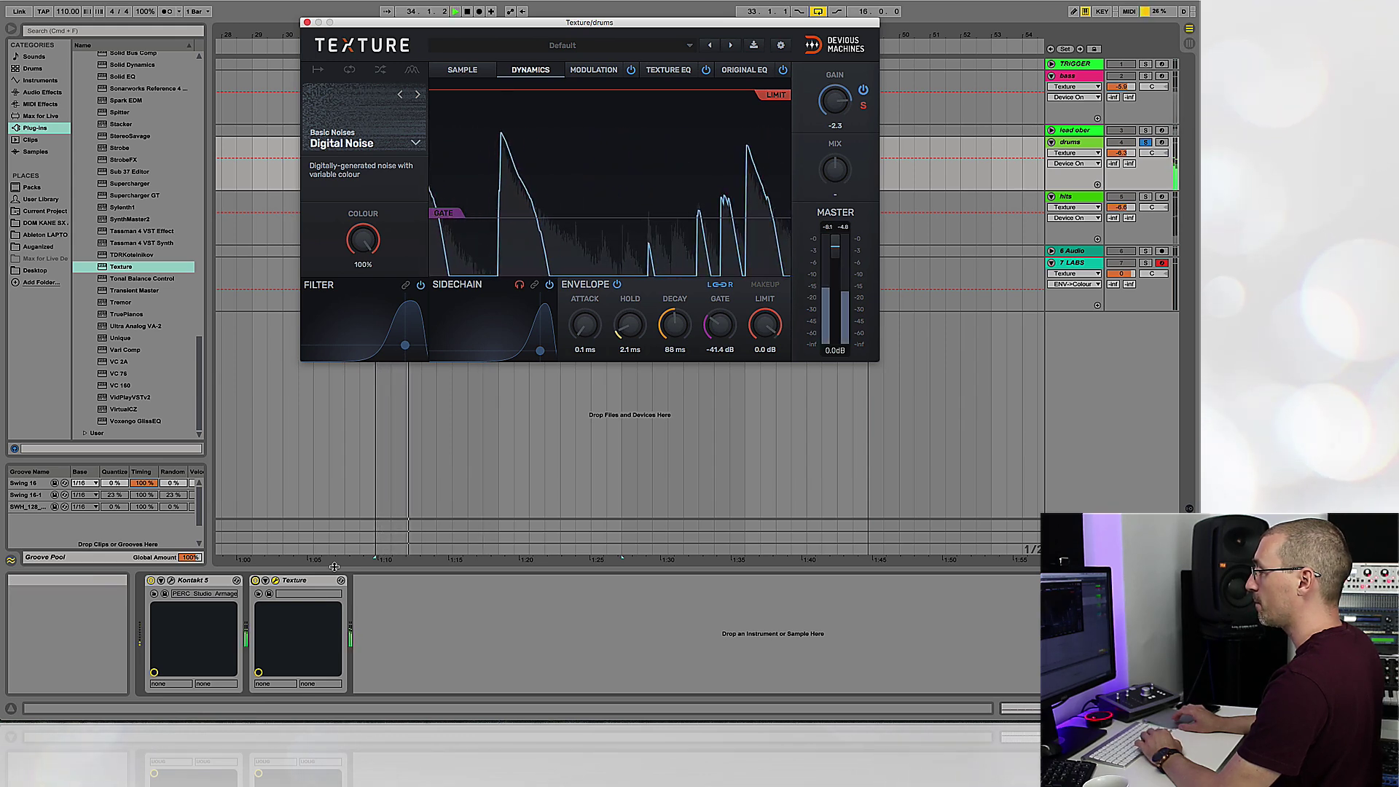
{"action": "key", "text": "space"}
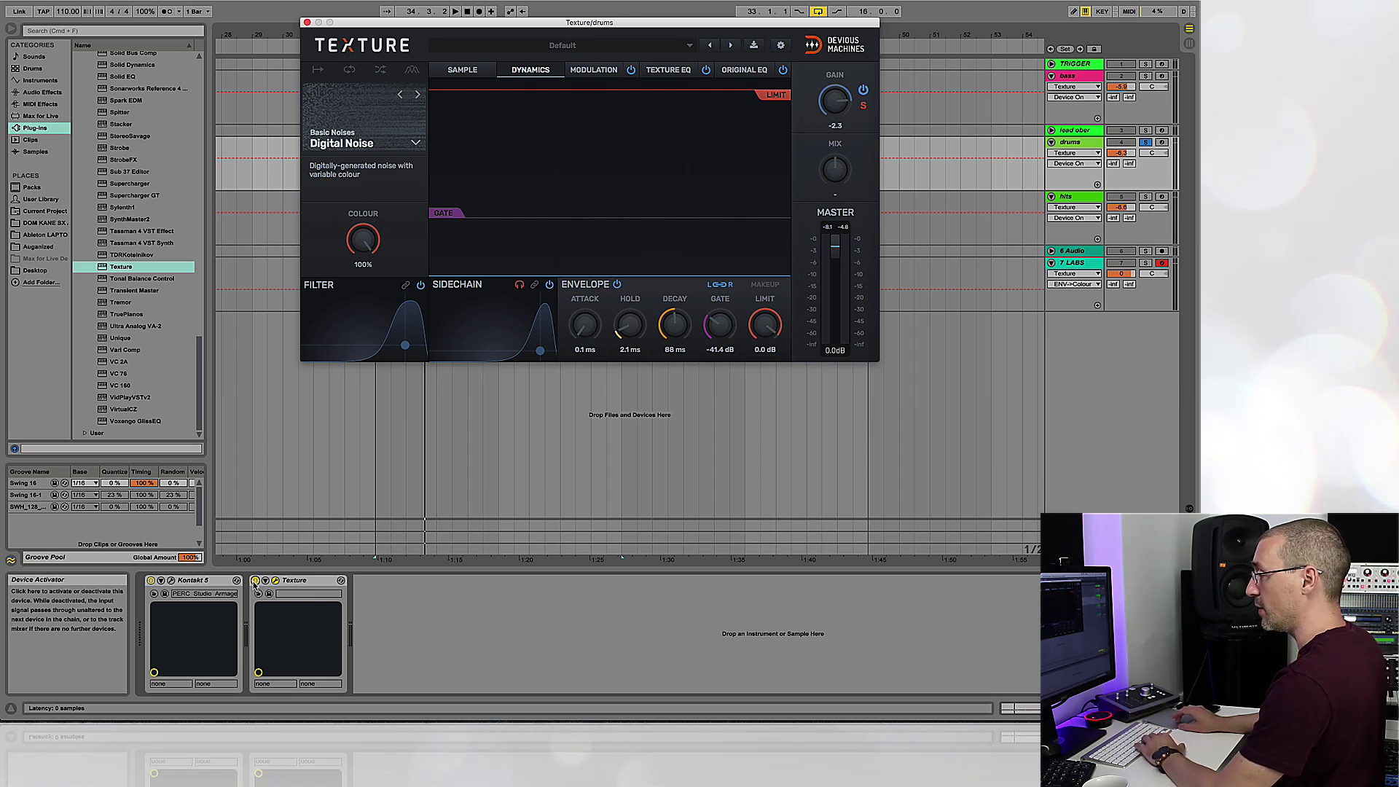
- Replay the drums with Texture bypassed, reactivate it for comparison and close the plug-in window
{"action": "left_click", "coordinate": [255, 581]}
{"action": "key", "text": "space"}
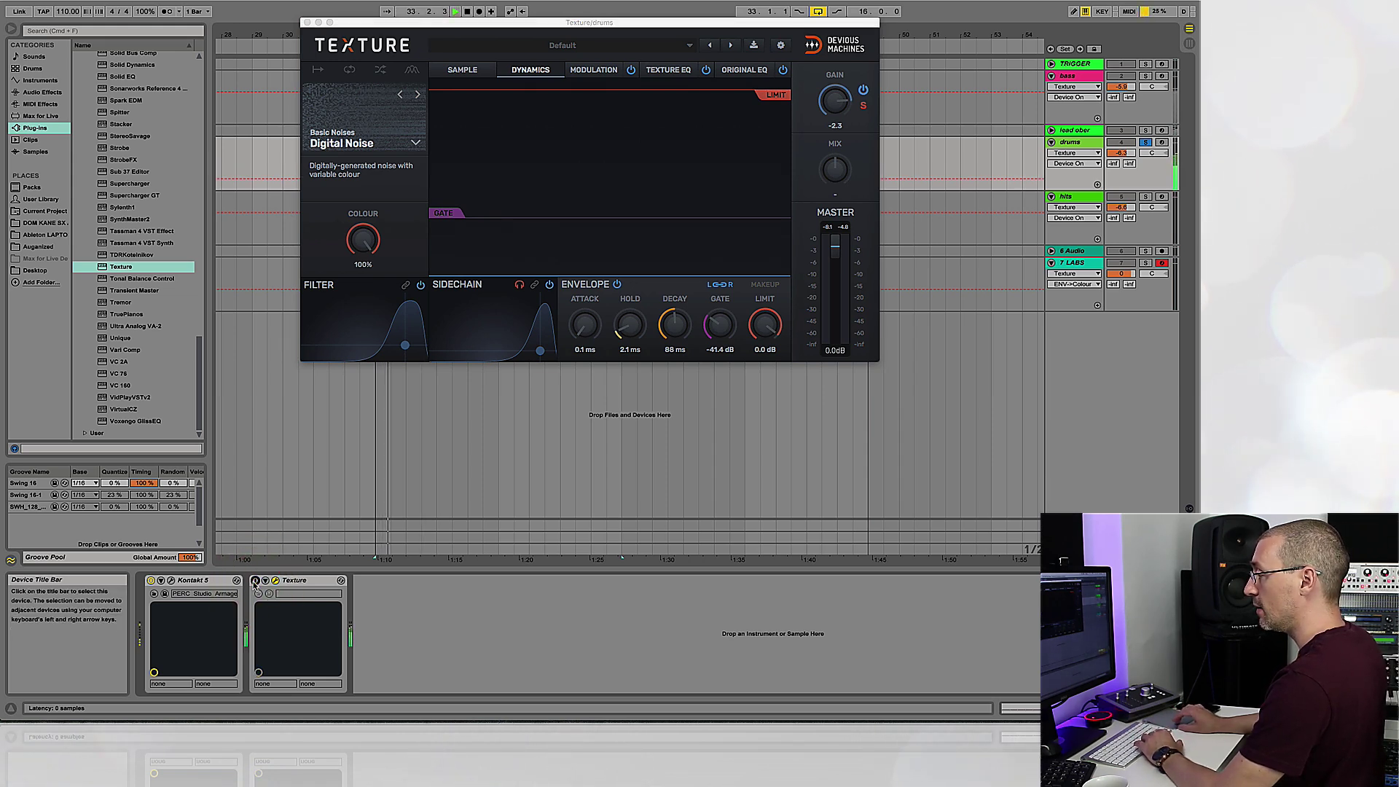
{"action": "left_click", "coordinate": [256, 581]}
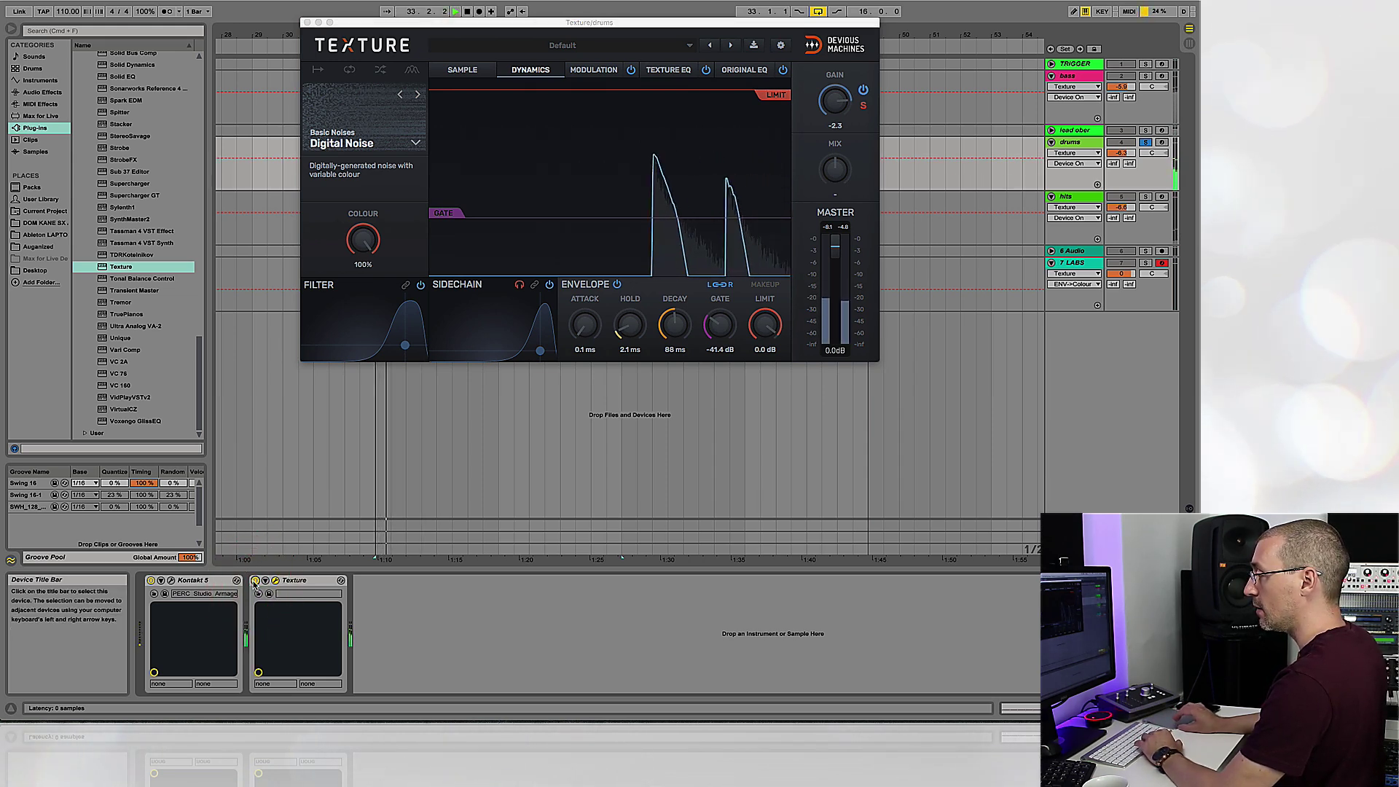
{"action": "key", "text": "space"}
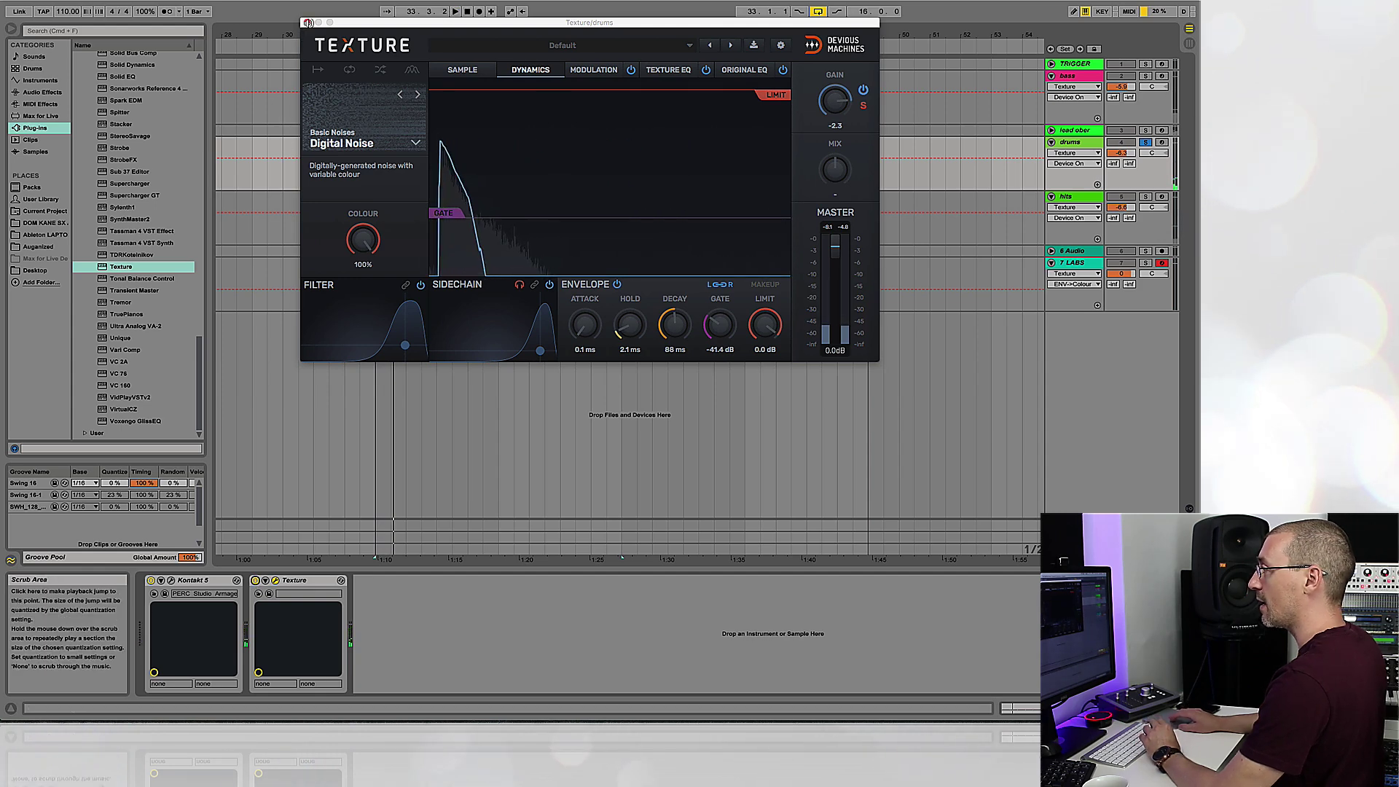
{"action": "left_click", "coordinate": [308, 23]}
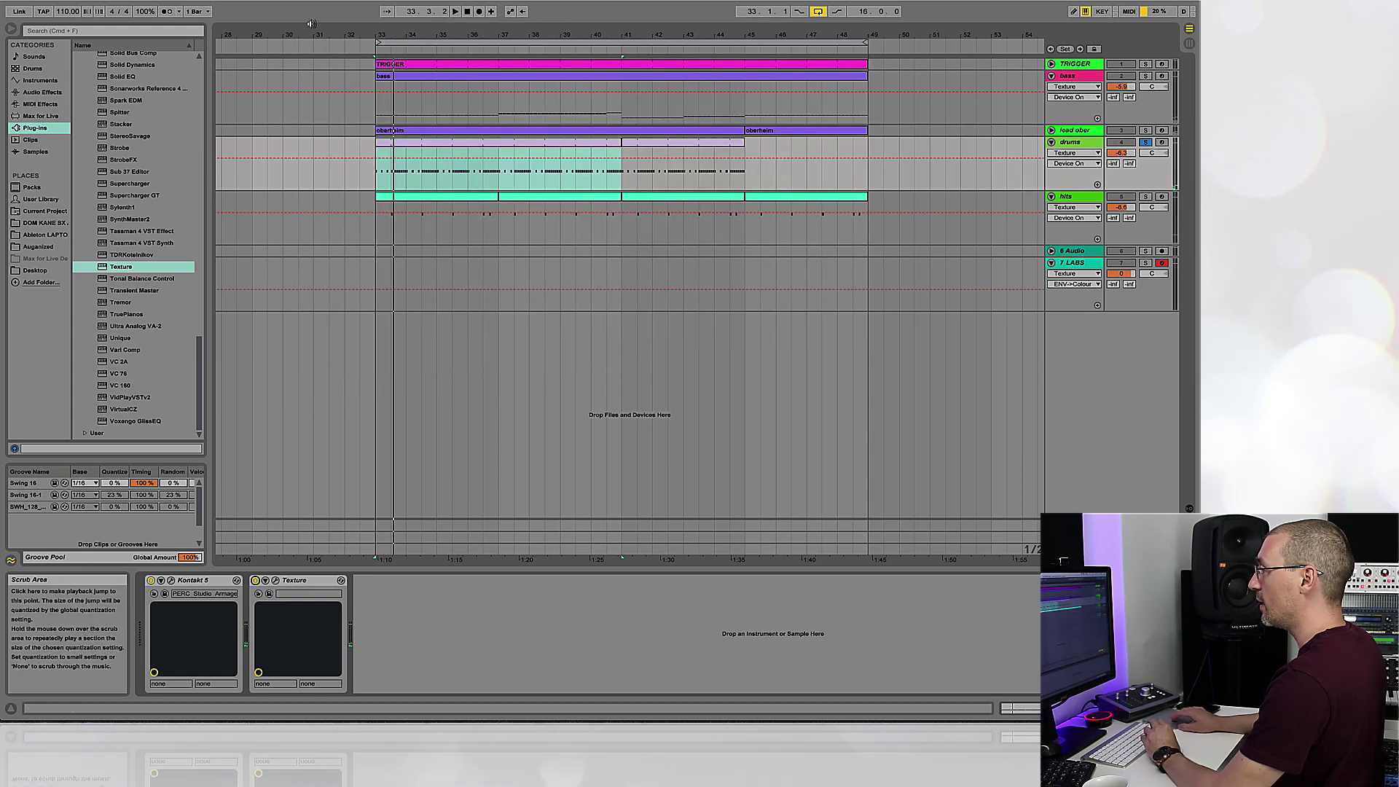
- Solo the bass track and select its clip
{"action": "left_click", "coordinate": [645, 75]}
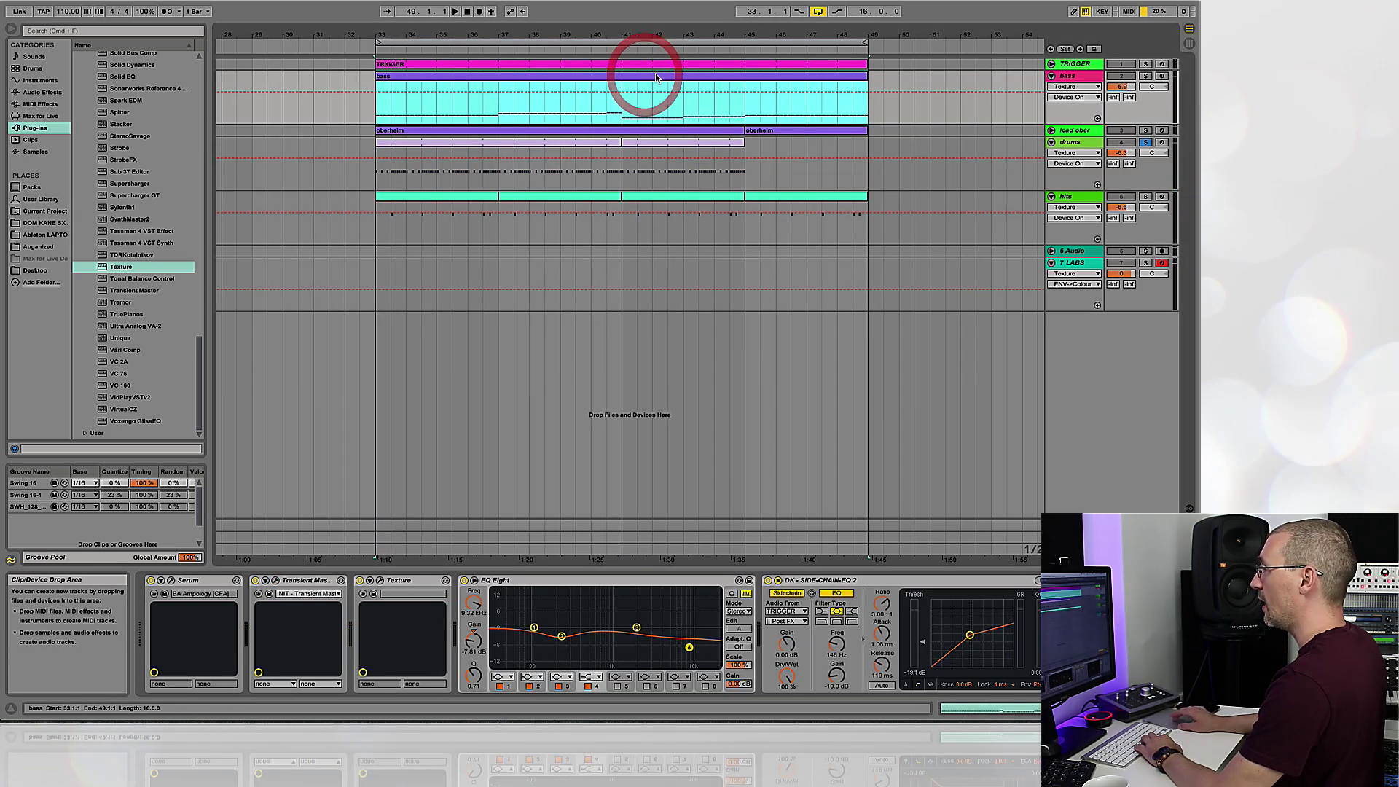
{"action": "left_click", "coordinate": [1146, 75]}
{"action": "left_click", "coordinate": [530, 75]}
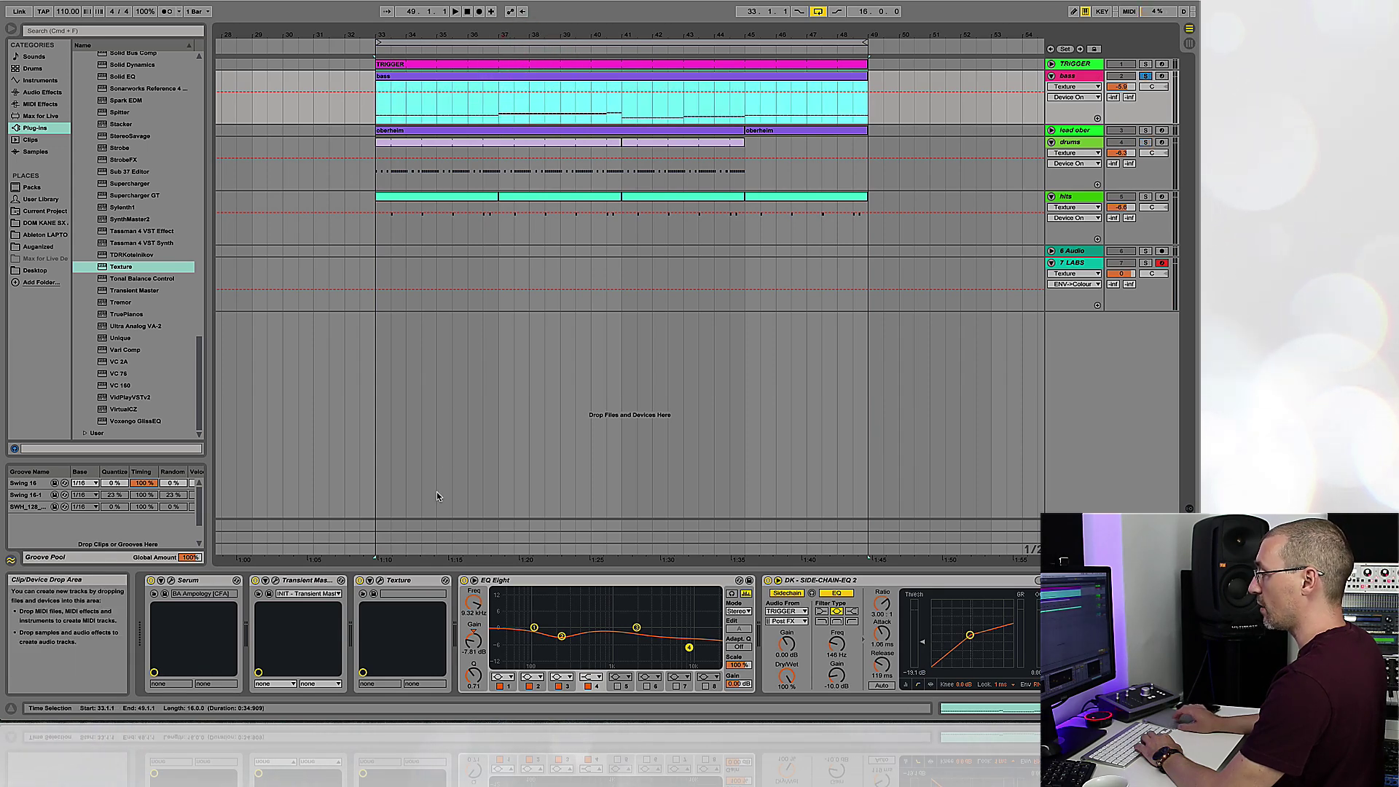
- Bypass Texture in the bass track's device chain and play the dry bass
{"action": "left_click", "coordinate": [358, 584]}
{"action": "left_click", "coordinate": [394, 581]}
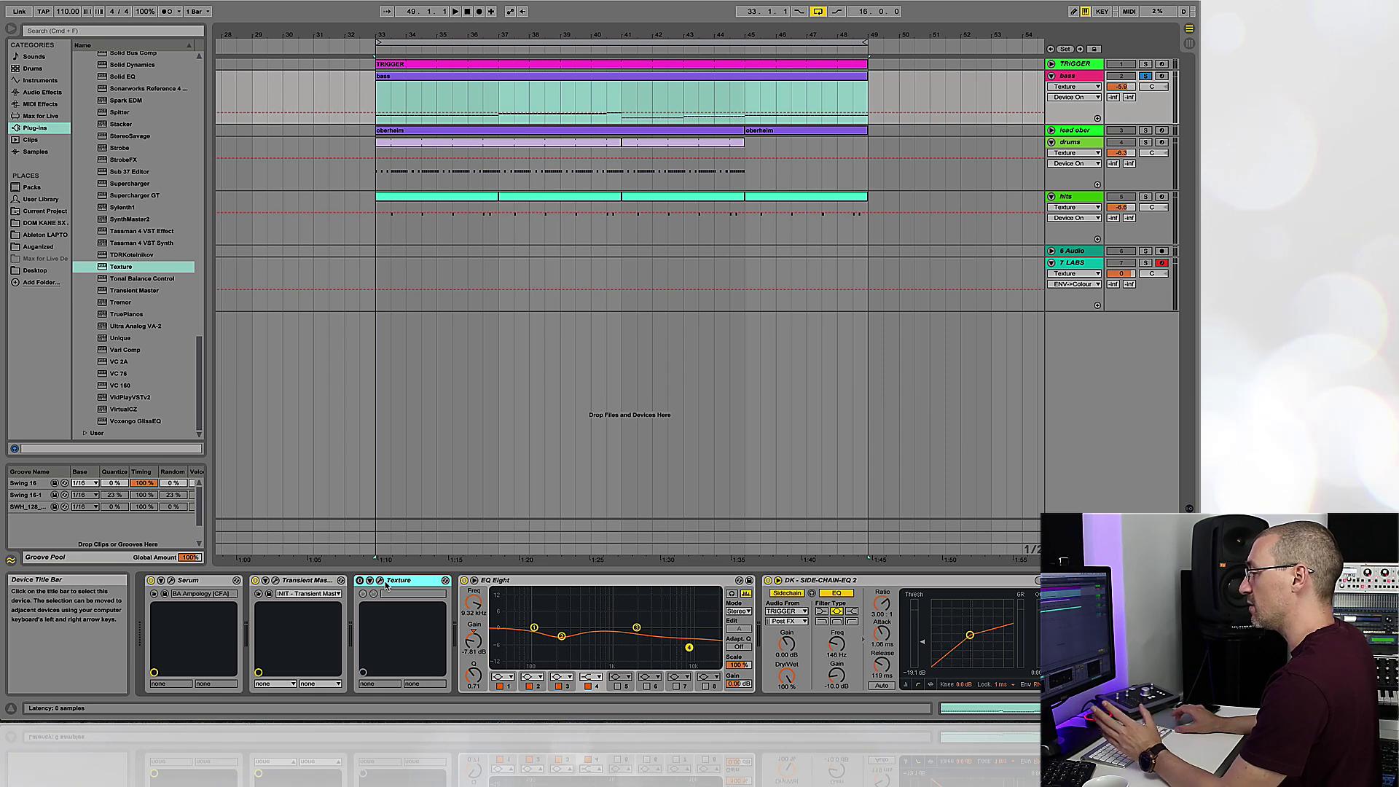
{"action": "key", "text": "space"}
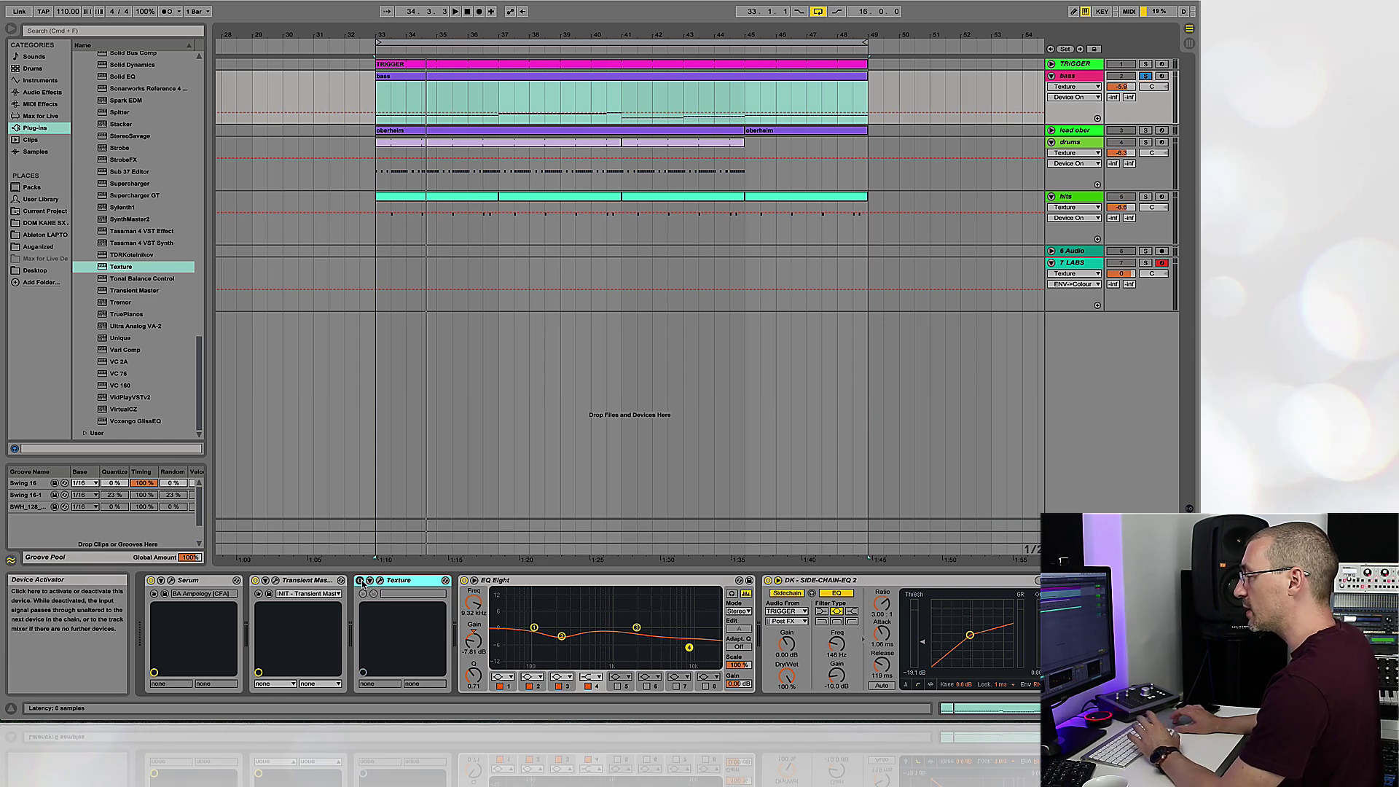
- Reactivate Texture on the bass track, open its window and move it clear of the tracks' controls
{"action": "left_click", "coordinate": [360, 580]}
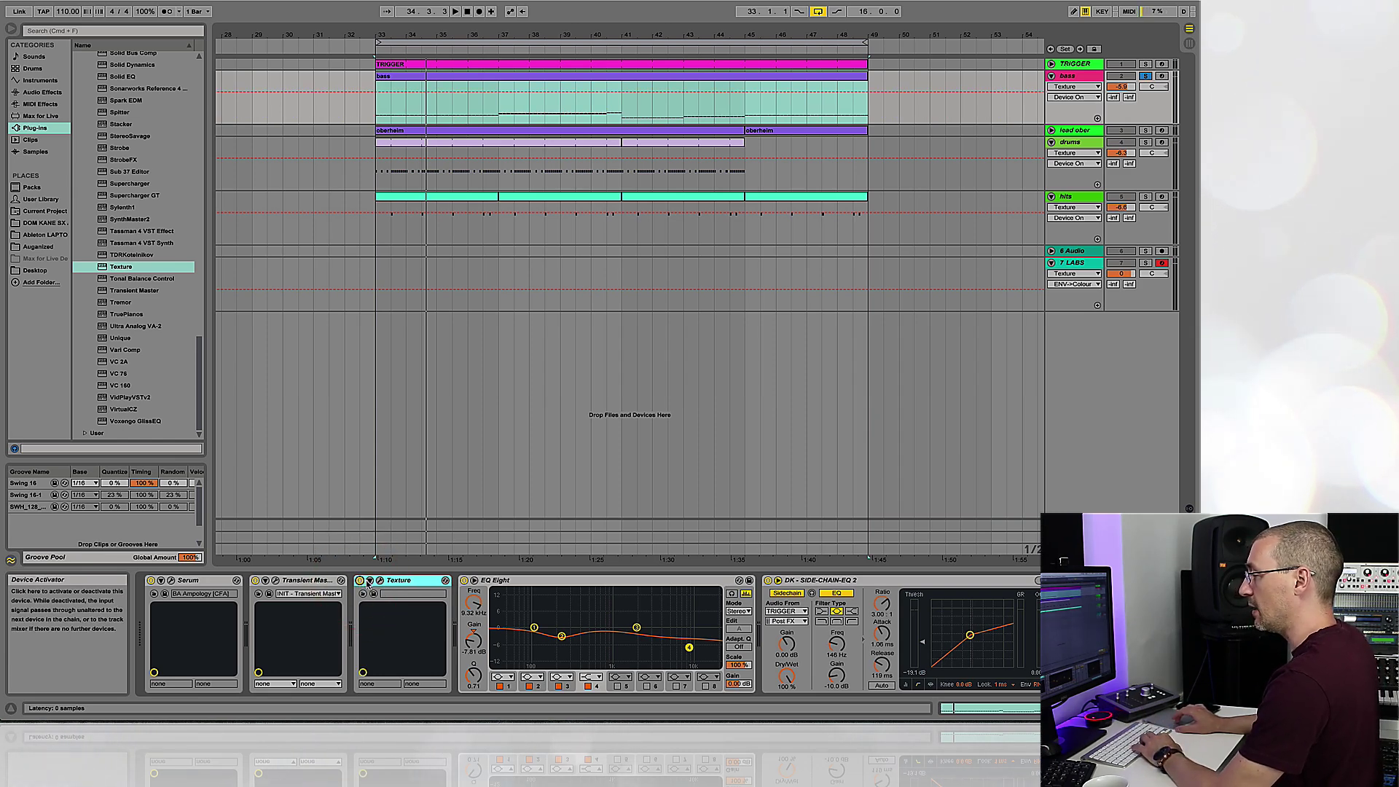
{"action": "left_click", "coordinate": [379, 583]}
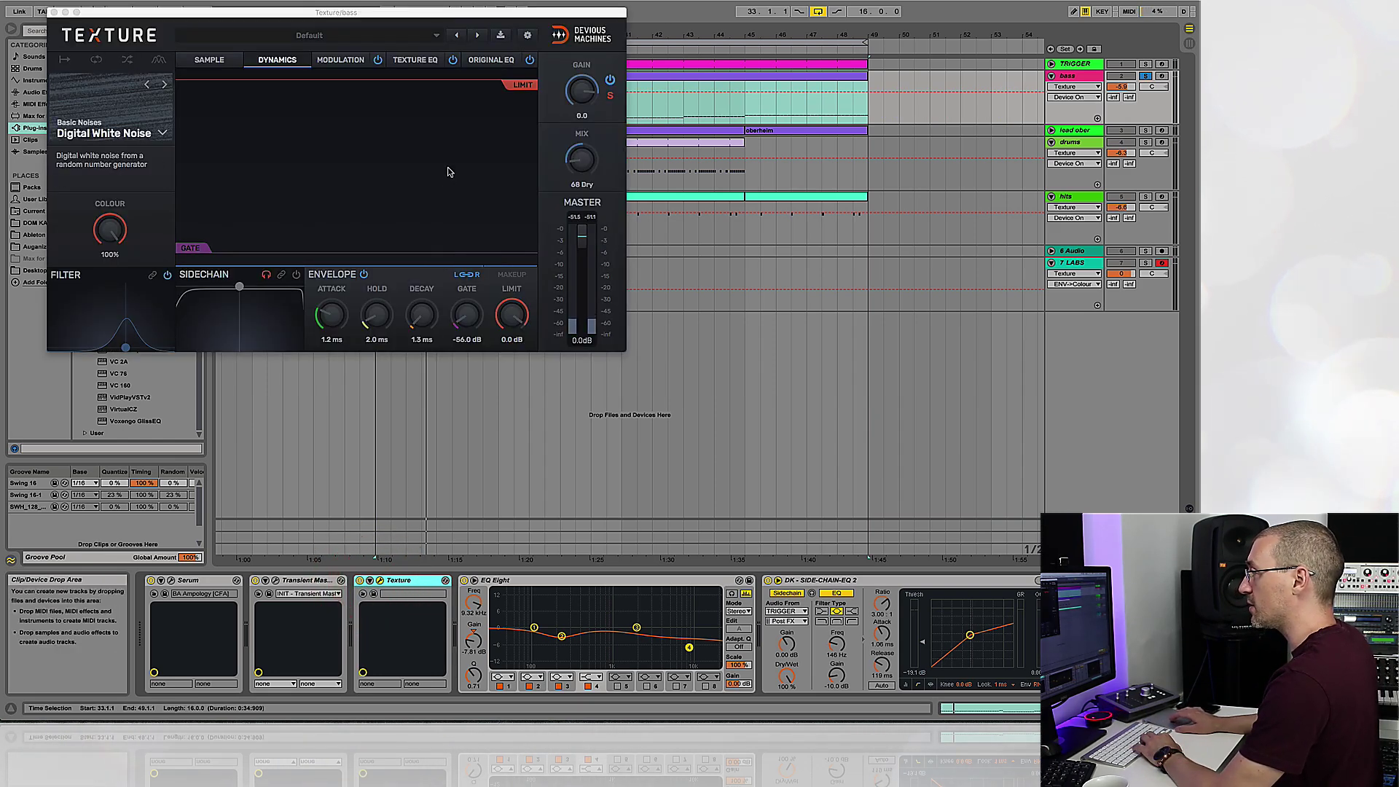
{"action": "left_click_drag", "start_coordinate": [447, 16], "coordinate": [704, 84]}
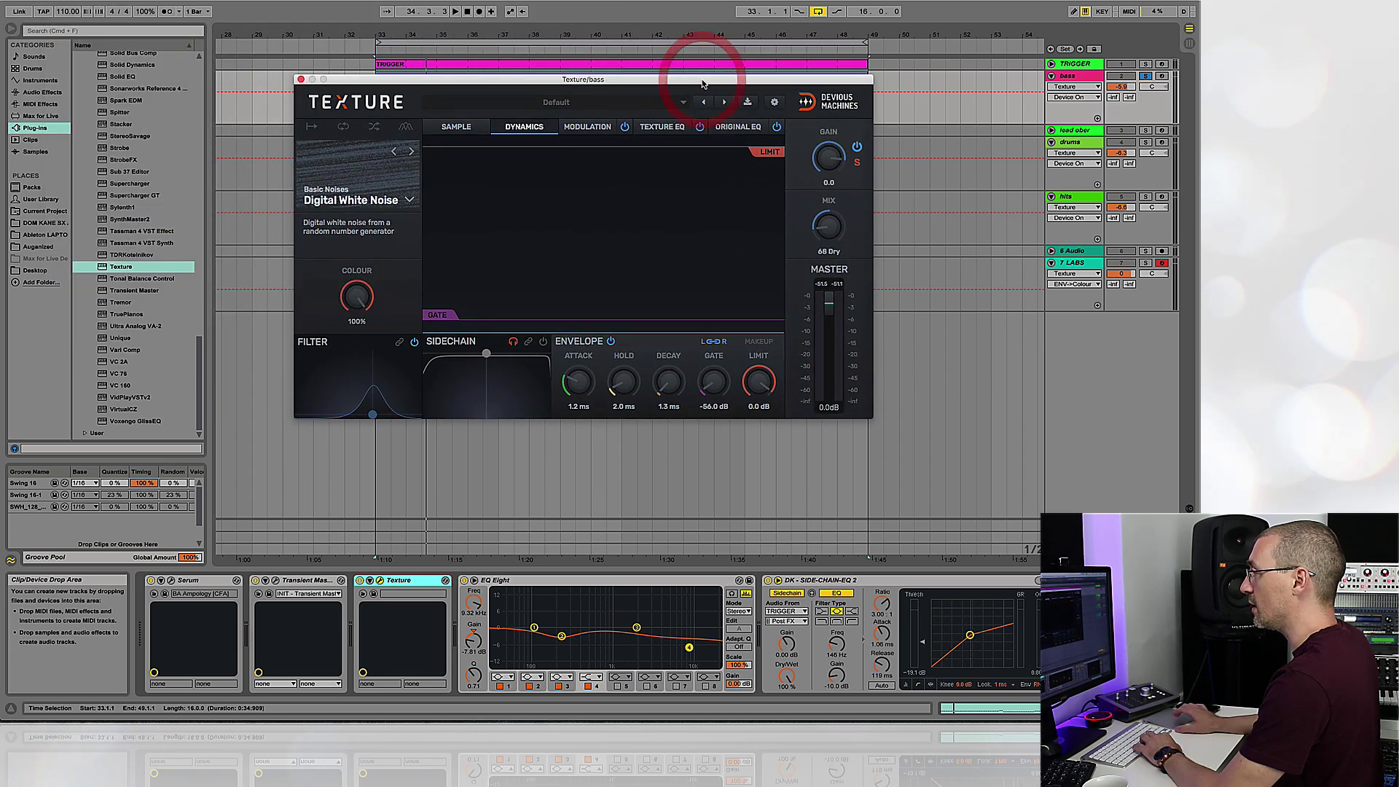
- Check Texture's sample and dynamics views and compare the bass with Texture bypassed and active
{"action": "left_click", "coordinate": [456, 128]}
{"action": "left_click", "coordinate": [519, 127]}
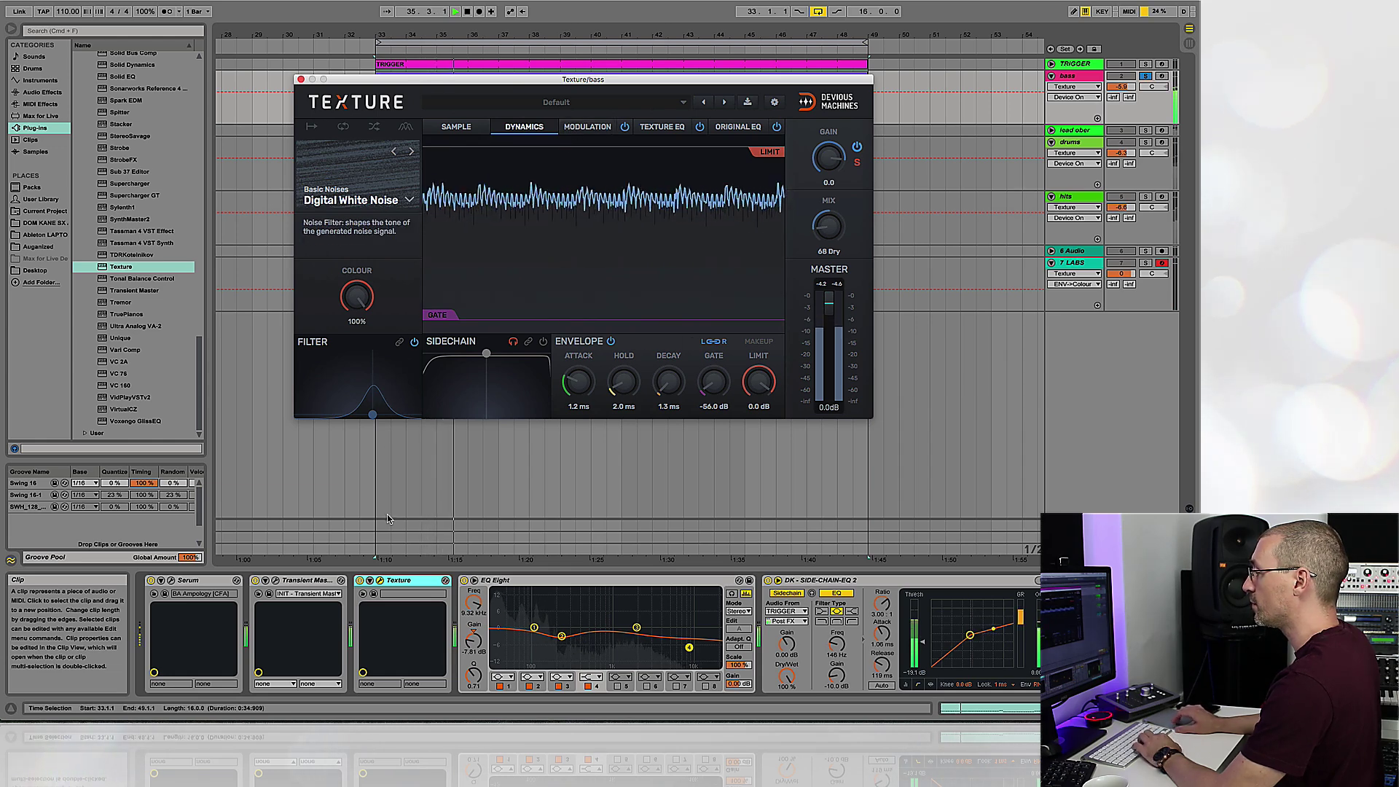
{"action": "left_click", "coordinate": [360, 580]}
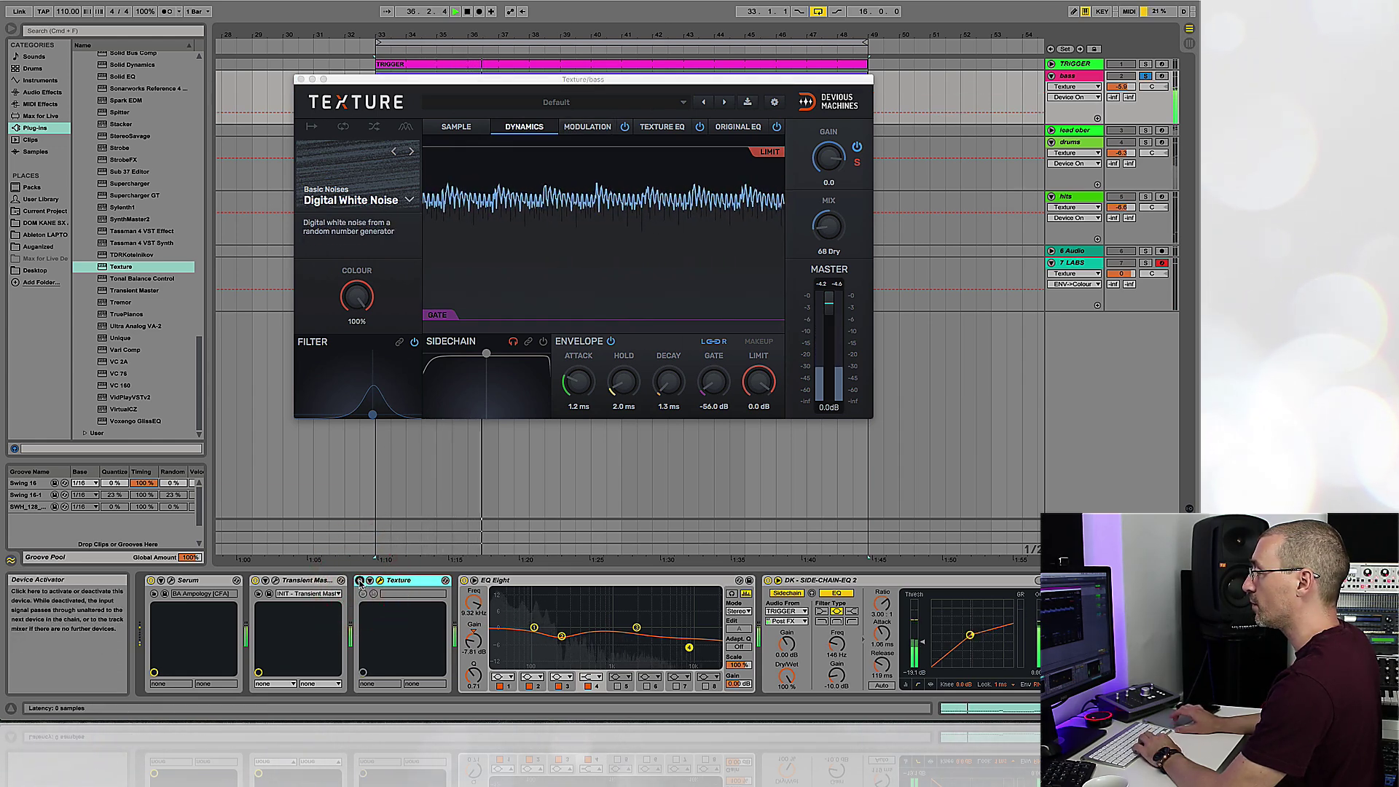
{"action": "left_click", "coordinate": [360, 581]}
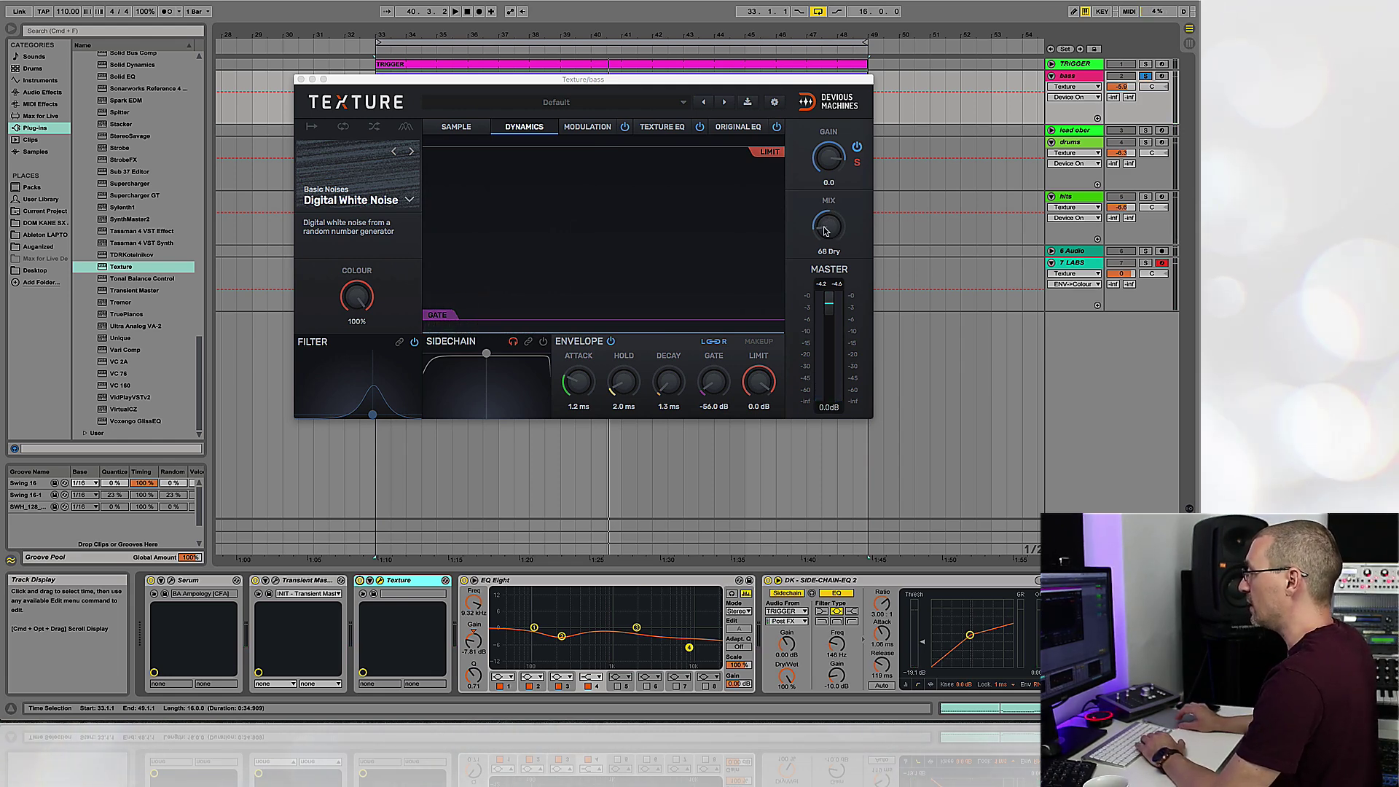
- Set Texture's mix to 63 Dry while listening to the bass, close its window and reselect the bass clip
{"action": "key", "text": "space"}
{"action": "left_click_drag", "start_coordinate": [825, 232], "coordinate": [826, 221]}
{"action": "key", "text": "space"}
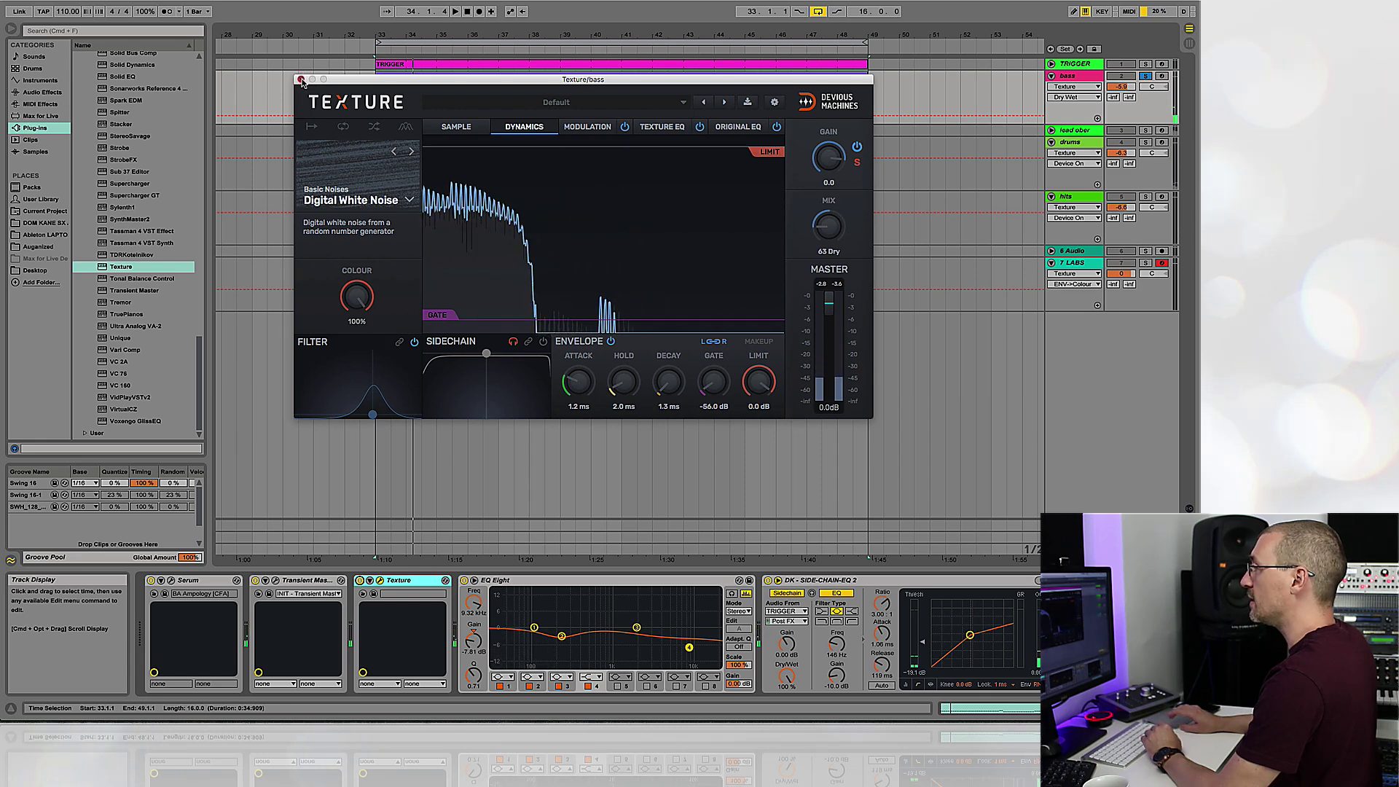
{"action": "left_click", "coordinate": [301, 79]}
{"action": "left_click", "coordinate": [460, 78]}
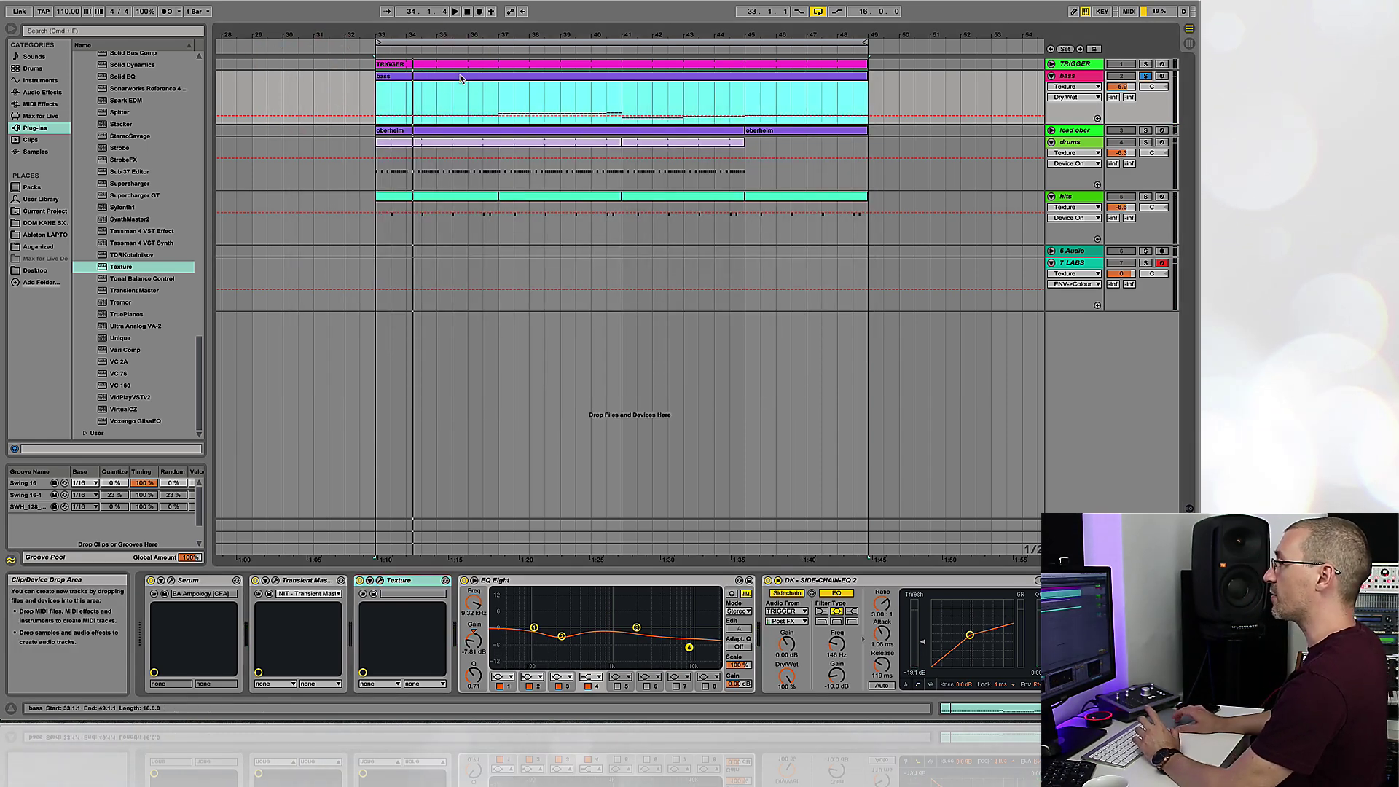